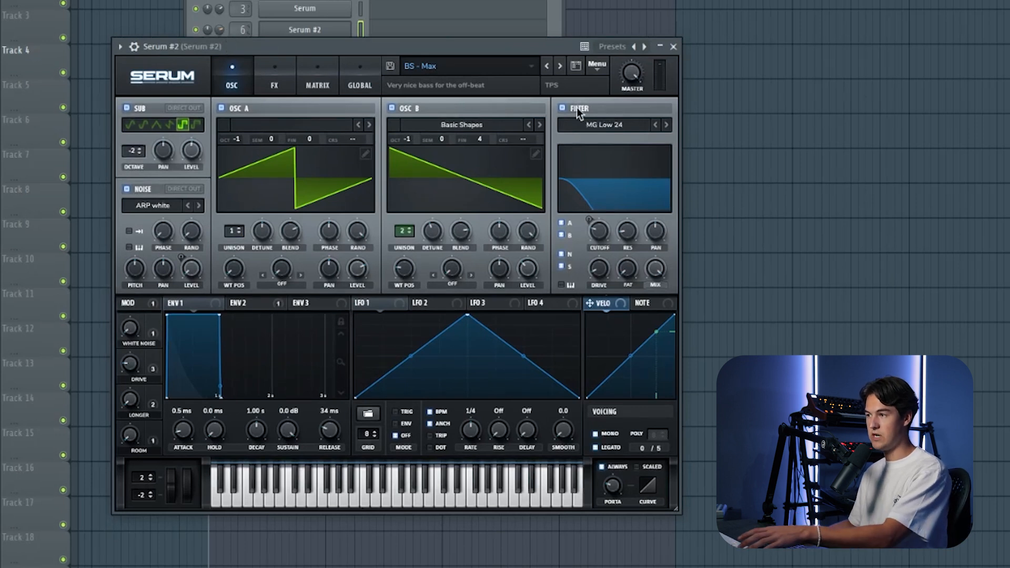
# Step: Adjust the filter cutoff of the BS - Max bass in Serum #2 and close the synth
pyautogui.moveTo(280, 299); pyautogui.dragTo(608, 242)
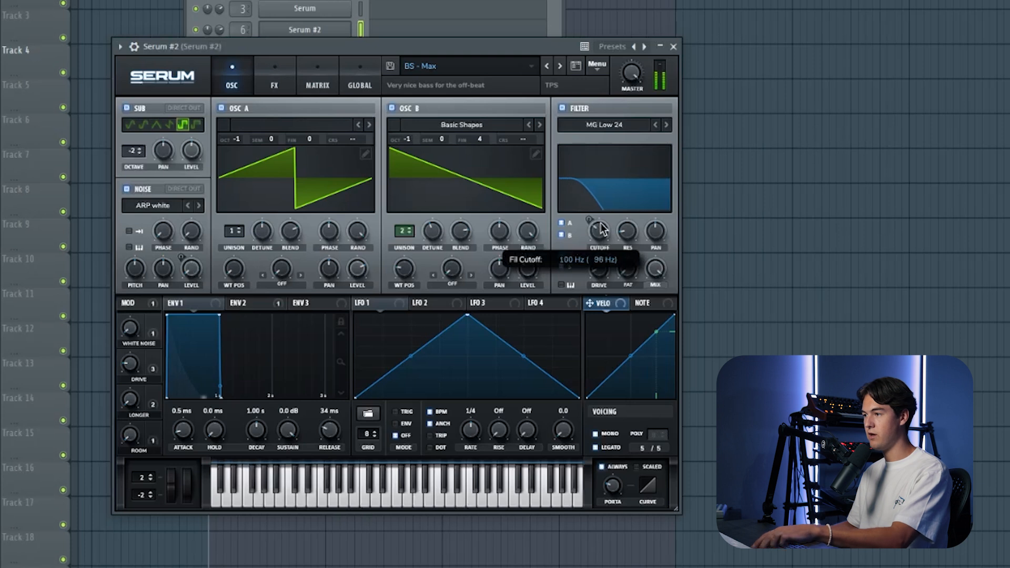
pyautogui.moveTo(614, 167); pyautogui.dragTo(608, 196)
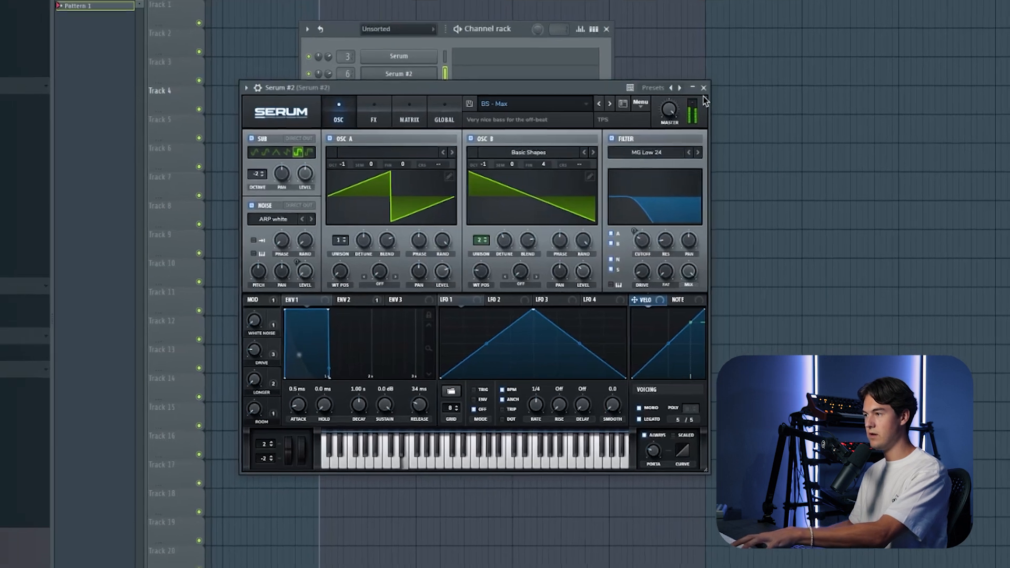
pyautogui.click(673, 47)
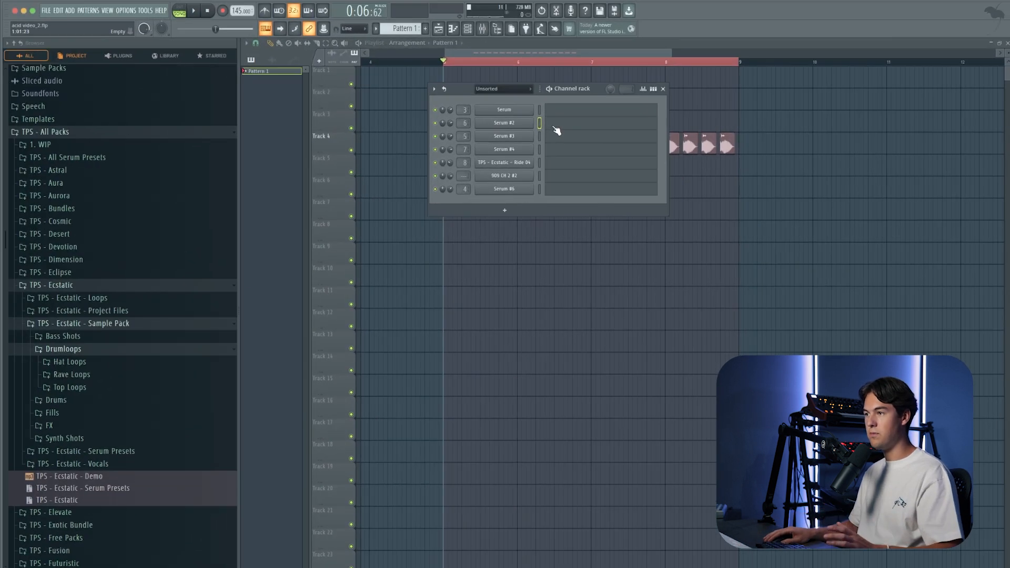
# Step: Draw four off-beat E4 notes in the first bar of Serum #2's piano roll and play them back
pyautogui.click(507, 99)
pyautogui.scroll(-4, 303, 226)
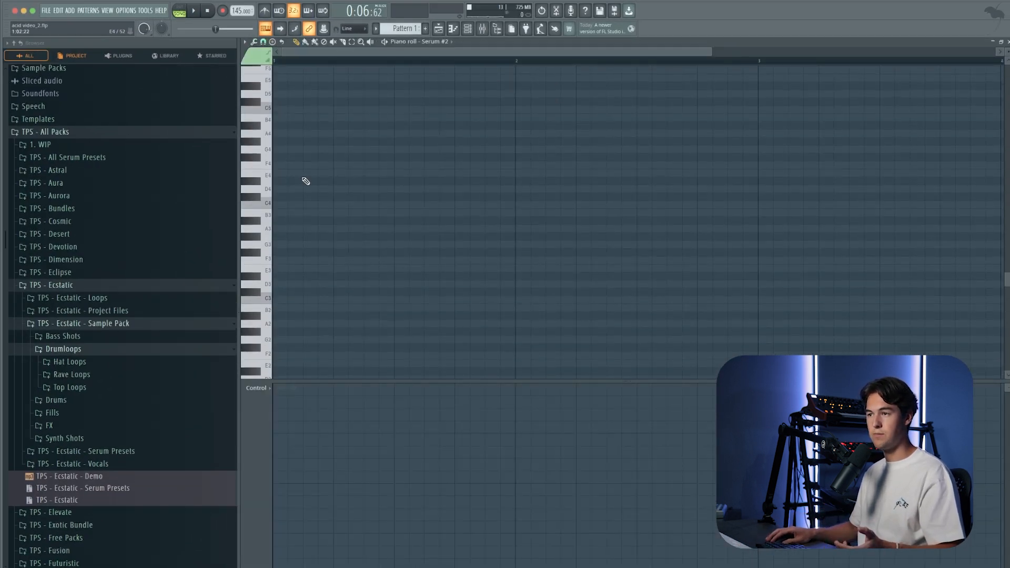
pyautogui.click(307, 176)
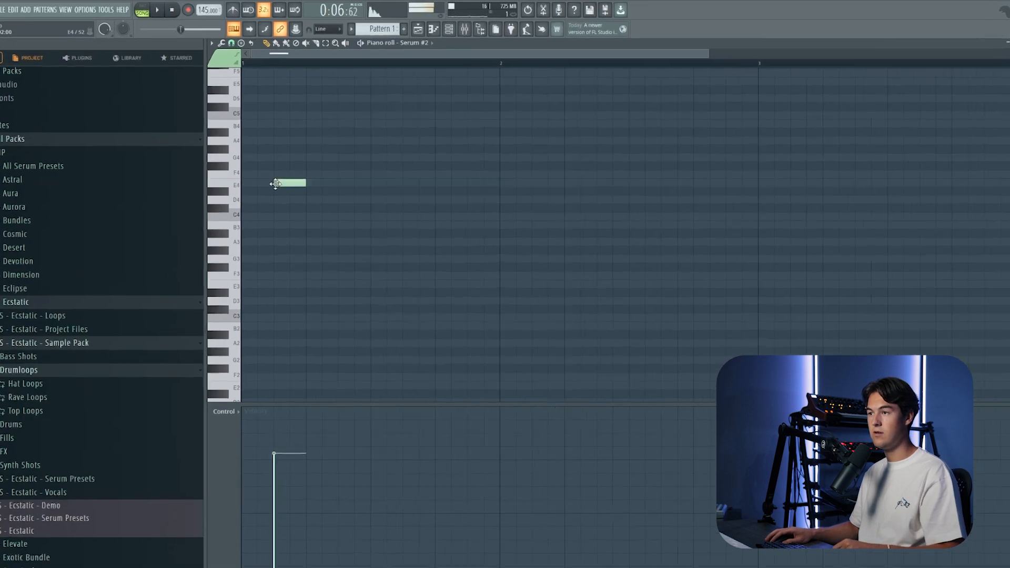
pyautogui.click(368, 176)
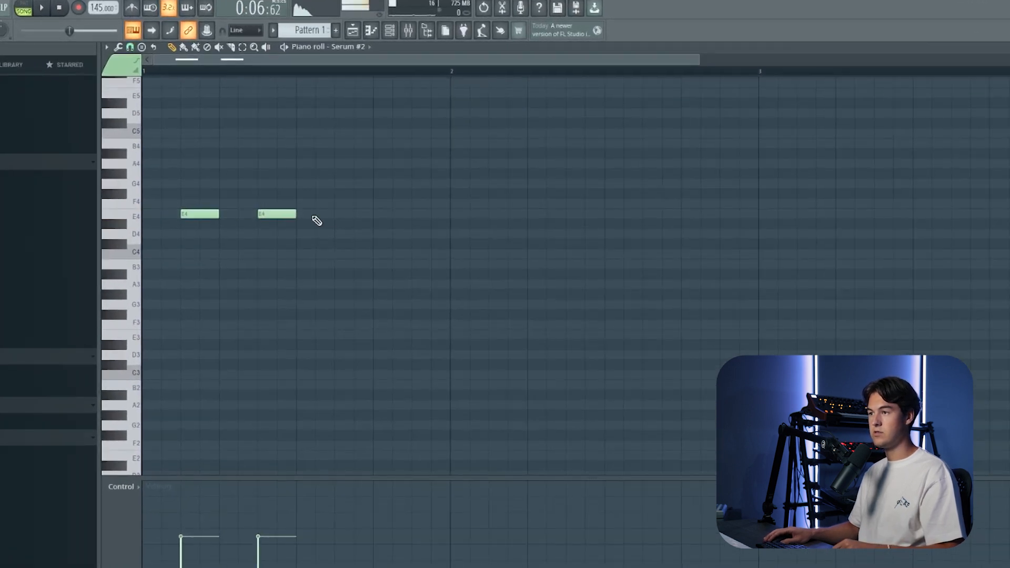
pyautogui.click(340, 215)
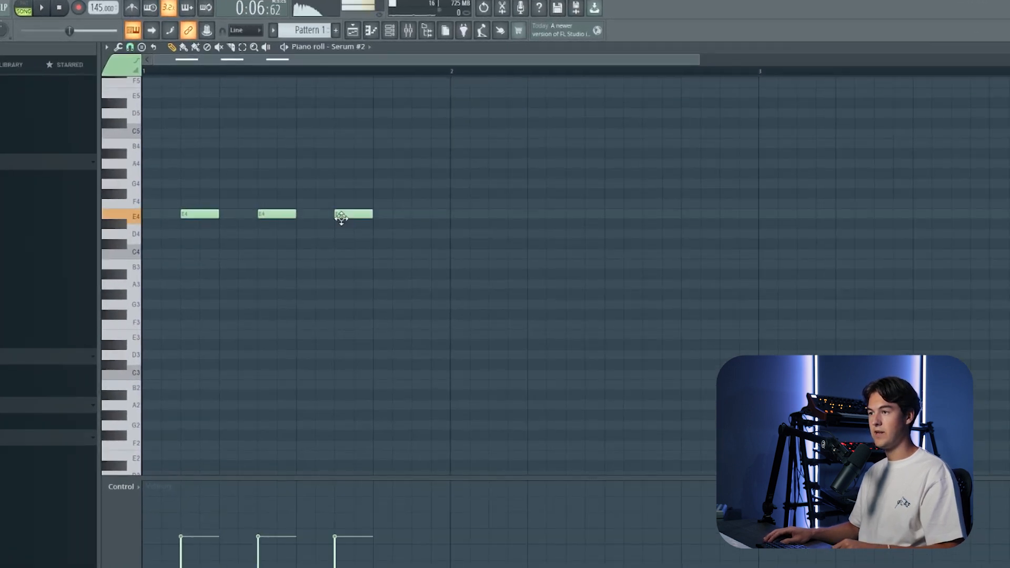
pyautogui.click(413, 215)
pyautogui.press('l')
pyautogui.press('space')
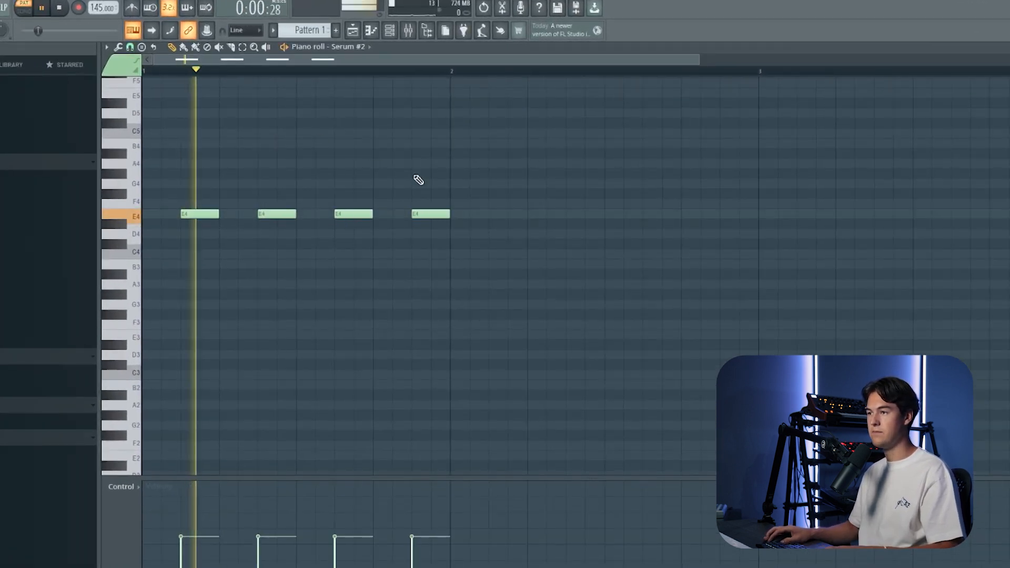
pyautogui.scroll(3, 418, 178)
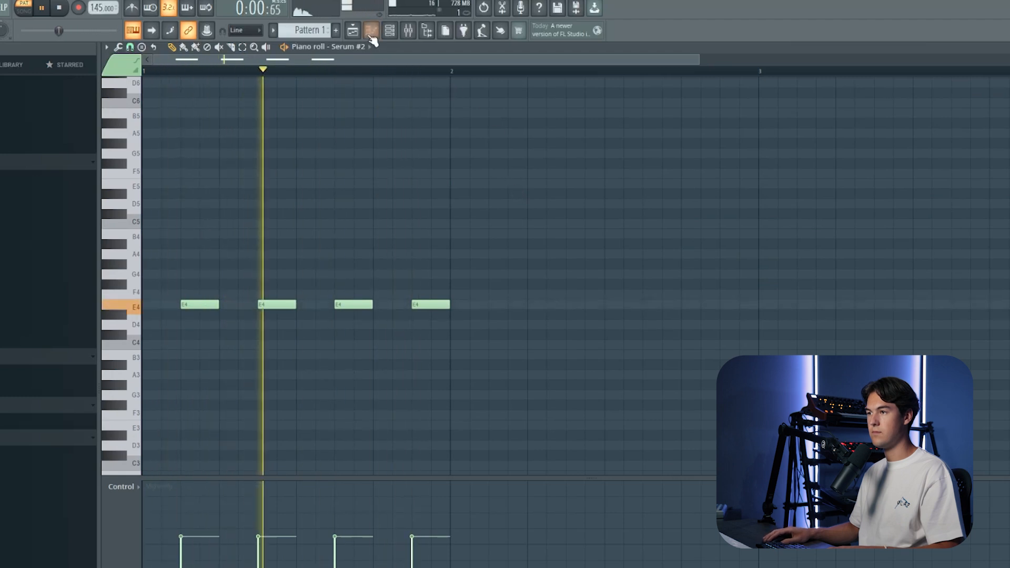
pyautogui.press('space')
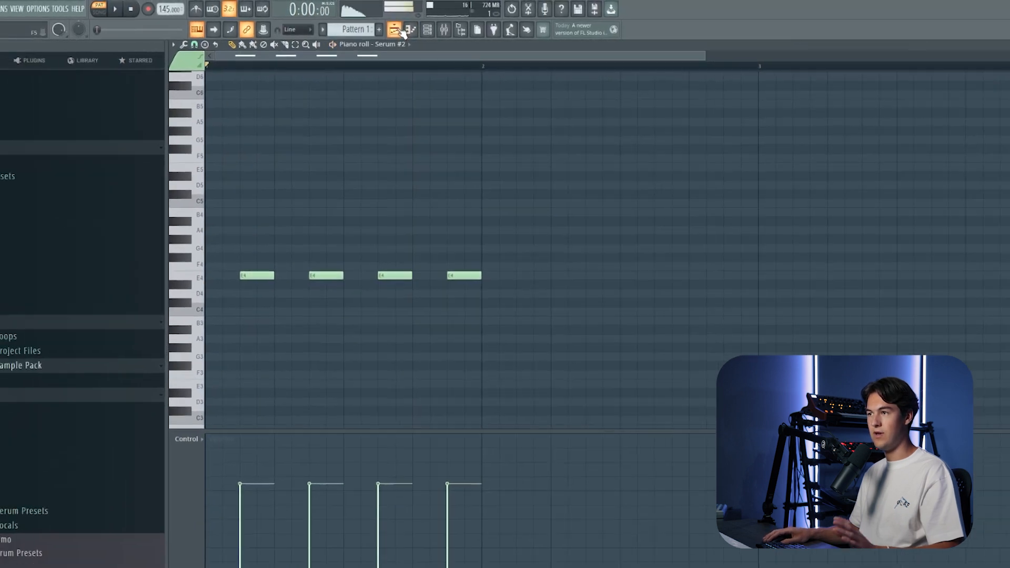
# Step: Place Pattern 1 in the playlist on Track 3 at bar 5, directly above the kick clips
pyautogui.click(400, 30)
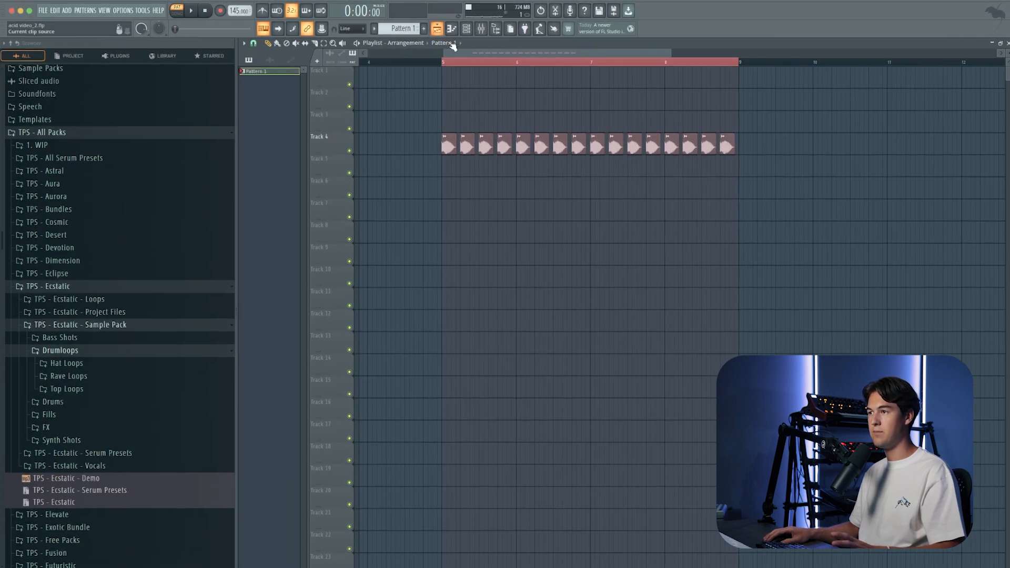
pyautogui.click(446, 43)
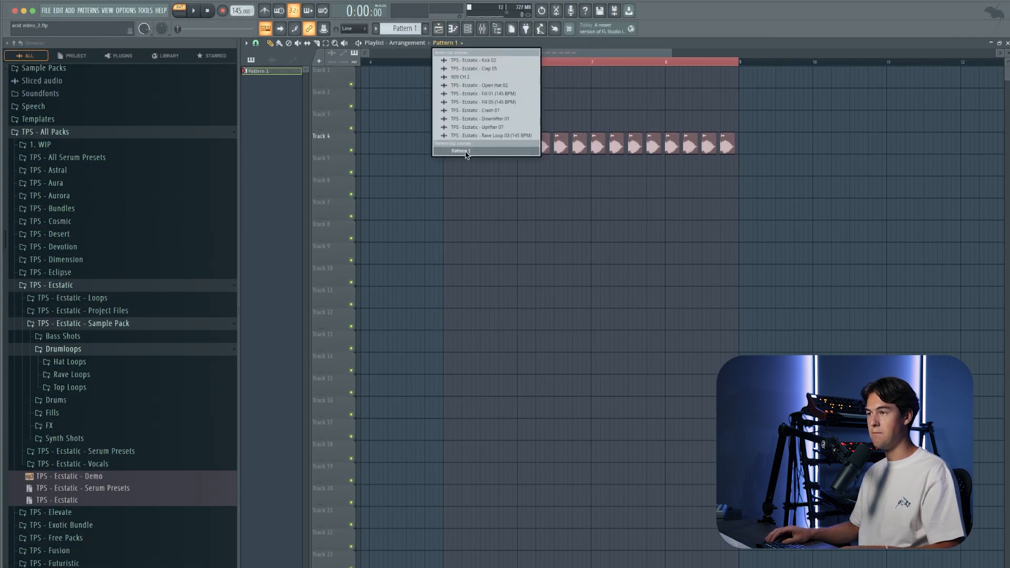
pyautogui.click(465, 151)
pyautogui.click(468, 122)
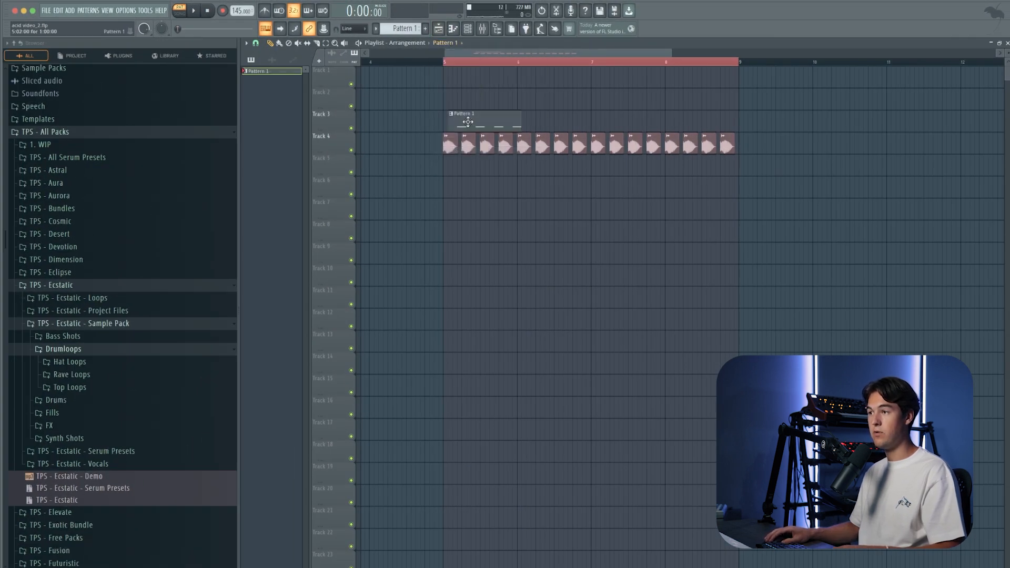
pyautogui.press('l')
# Step: Duplicate the off-beat bass notes to fill four bars of Pattern 1, and play the bass together with the kicks
pyautogui.doubleClick(509, 128)
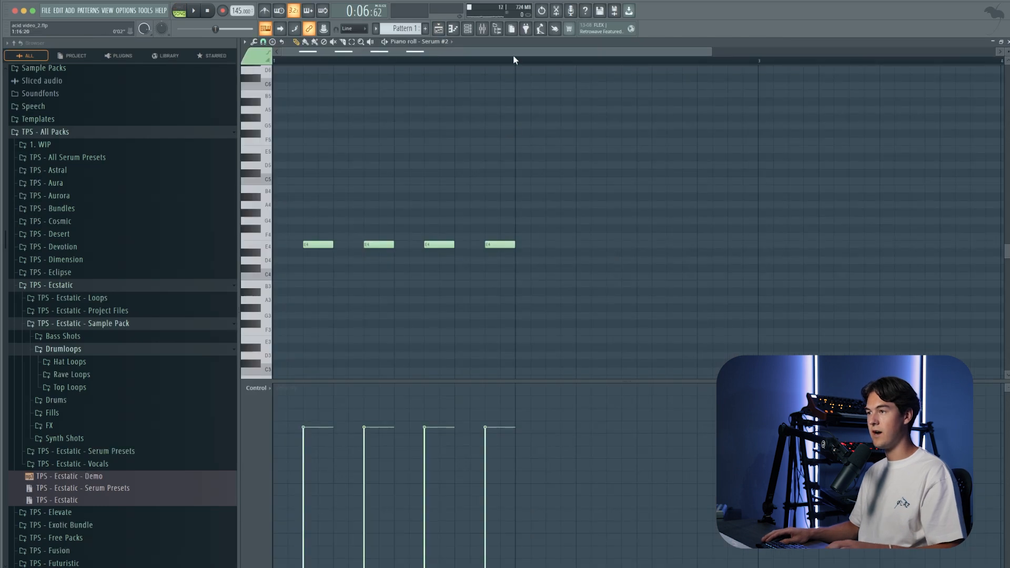
pyautogui.hotkey('ctrl', 'a')
pyautogui.hotkey('ctrl', 'b')
pyautogui.hotkey('ctrl', 'b')
pyautogui.press('F5')
pyautogui.press('space')
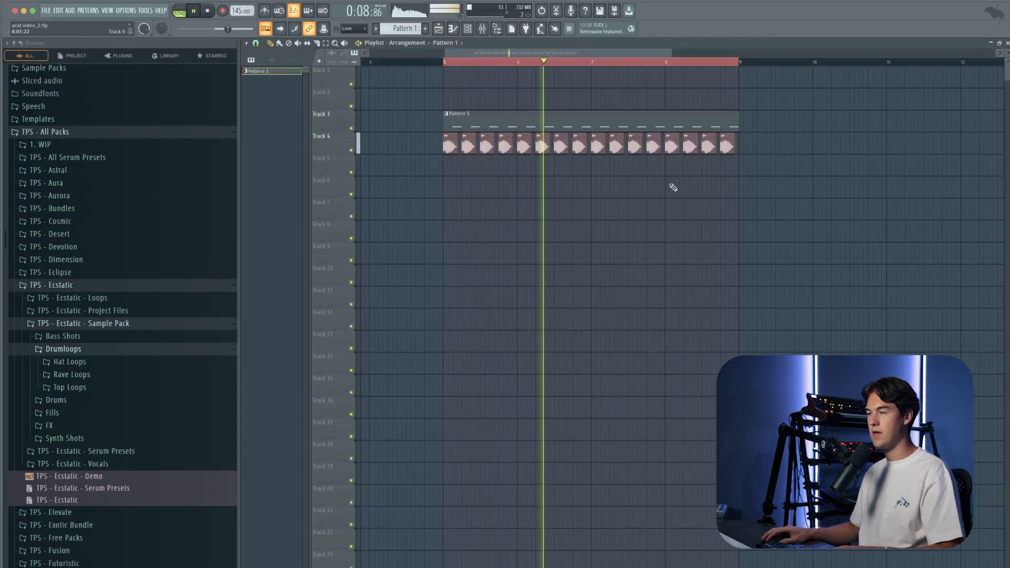
pyautogui.press('F6')
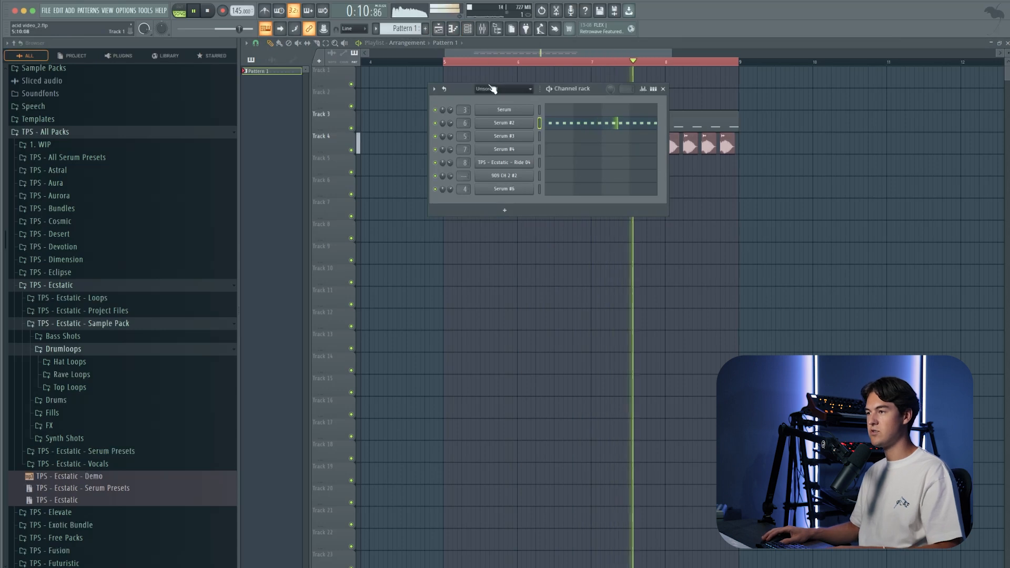
pyautogui.press('space')
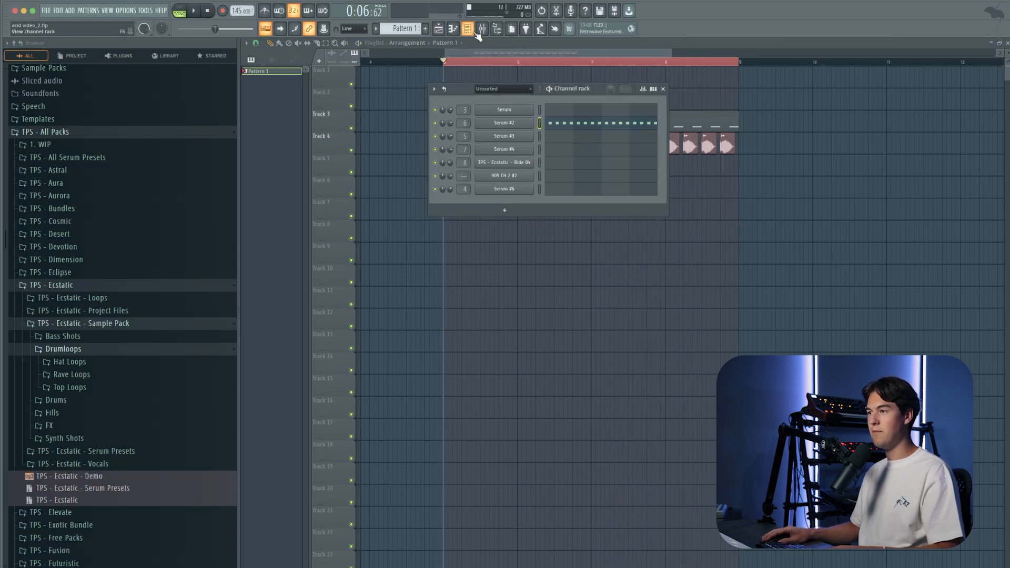
# Step: Add Fruity parametric EQ 2 to the Serum #2 mixer track and cut the high frequencies with its last band during playback
pyautogui.click(482, 30)
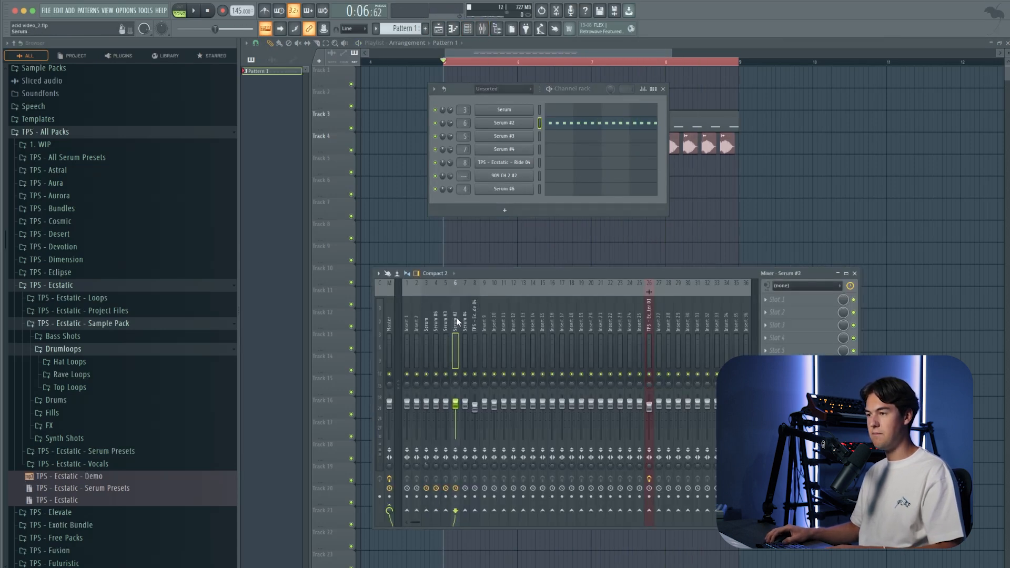
pyautogui.click(793, 338)
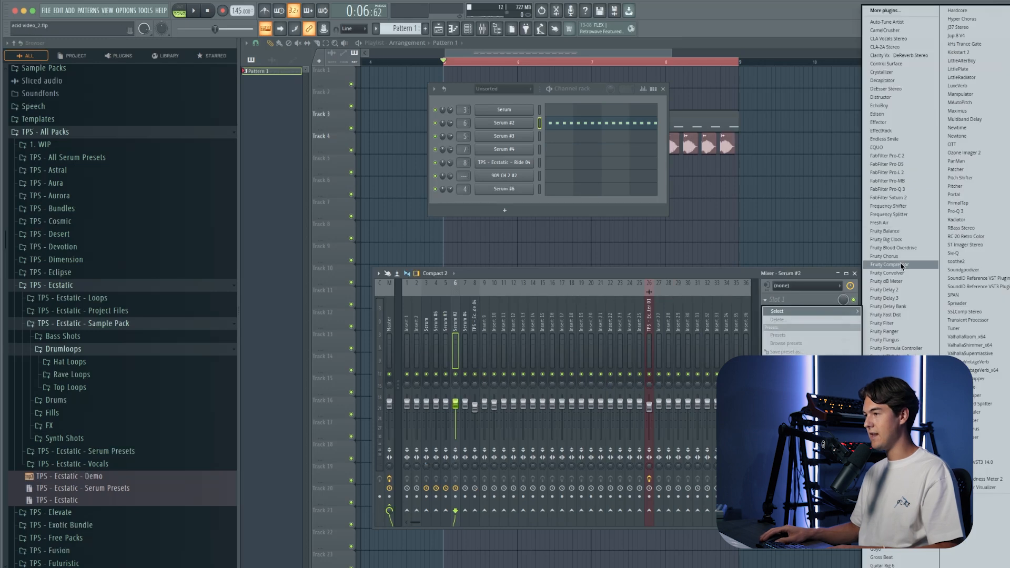
pyautogui.click(895, 433)
pyautogui.press('space')
pyautogui.moveTo(456, 182); pyautogui.dragTo(404, 223)
pyautogui.press('space')
pyautogui.press('space')
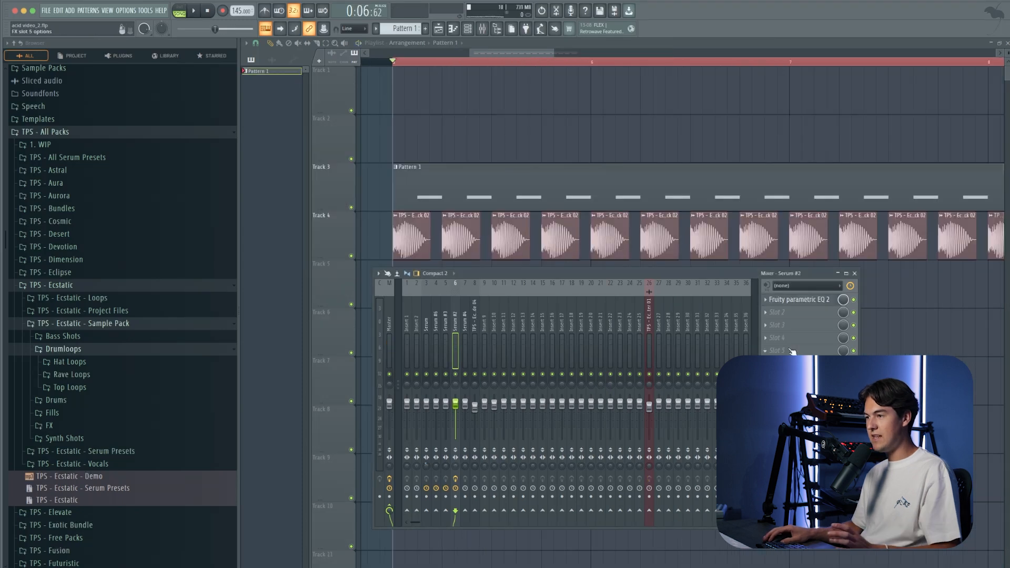
# Step: Load Kickstart 2 in slot 7 of the Serum #2 mixer track and inspect the kick and bass timing up close
pyautogui.click(792, 351)
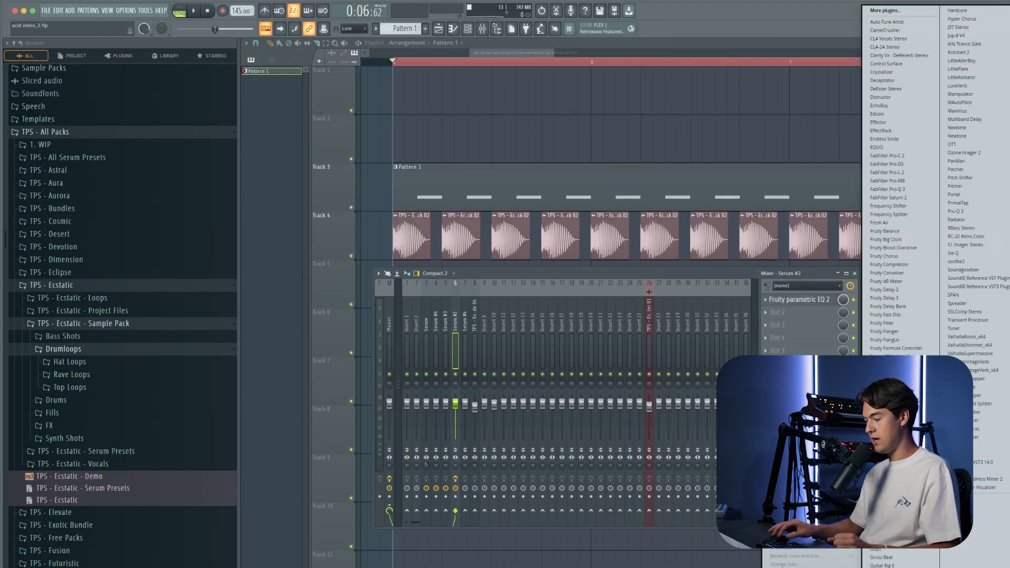
pyautogui.click(959, 52)
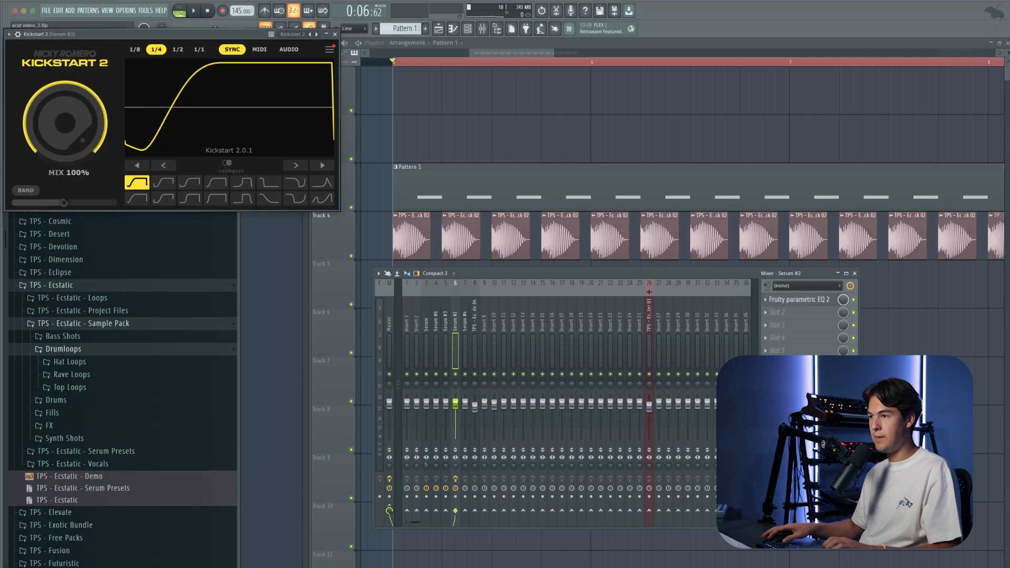
pyautogui.scroll(3, 390, 230)
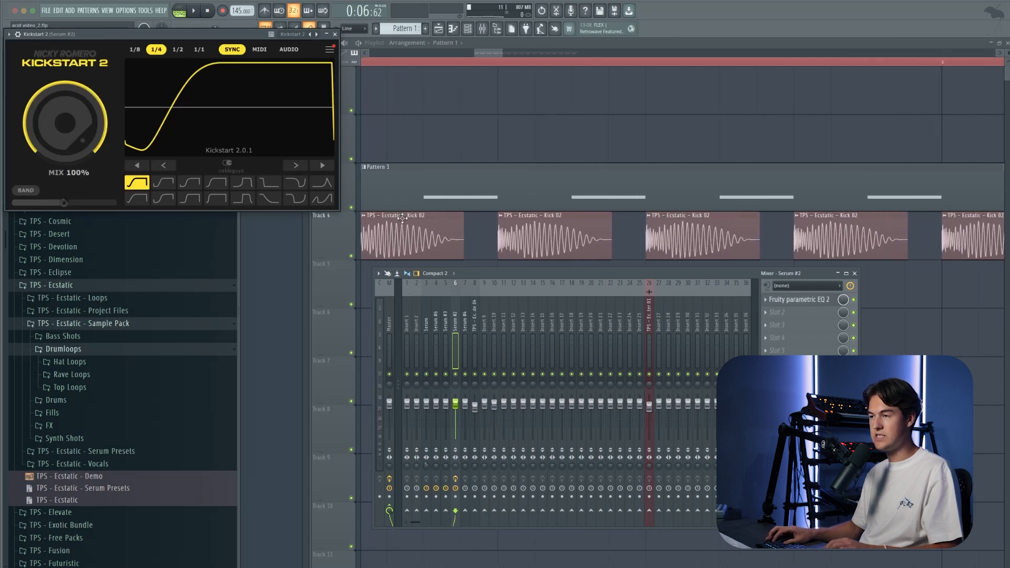
pyautogui.scroll(2, 400, 231)
pyautogui.scroll(2, 443, 227)
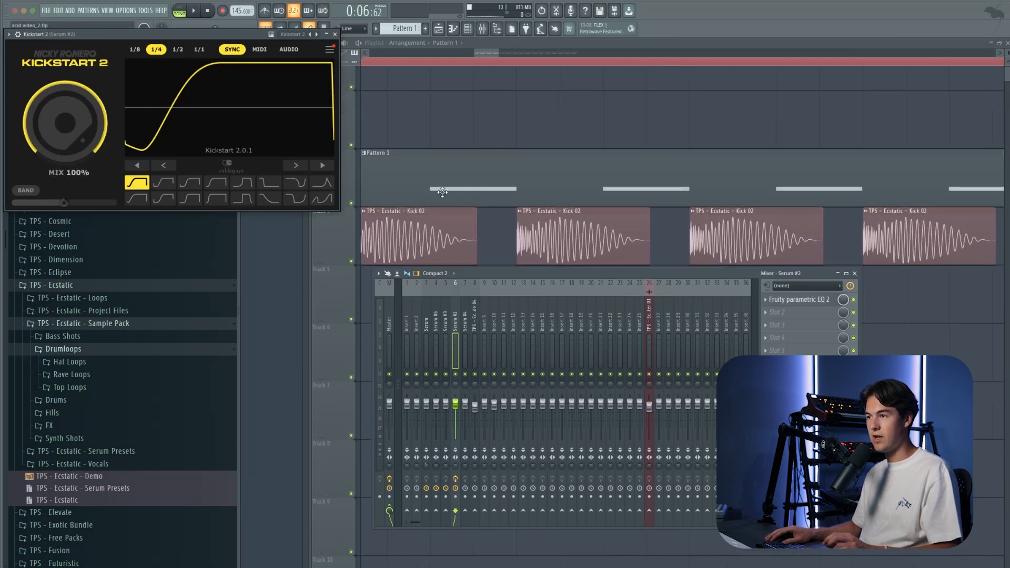
# Step: Choose the Classic Chain curve in Kickstart 2 and adjust the curve's shape while the loop plays
pyautogui.moveTo(206, 40); pyautogui.dragTo(627, 290)
pyautogui.click(411, 444)
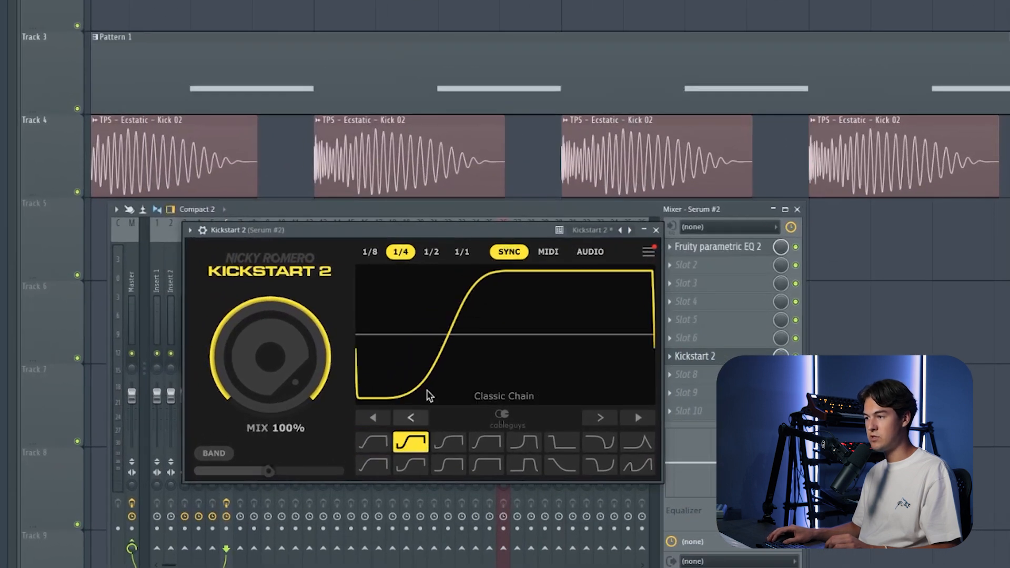
pyautogui.press('space')
pyautogui.moveTo(470, 332)
pyautogui.mouseDown()
pyautogui.moveTo(515, 334)
pyautogui.moveTo(486, 336)
pyautogui.mouseUp()
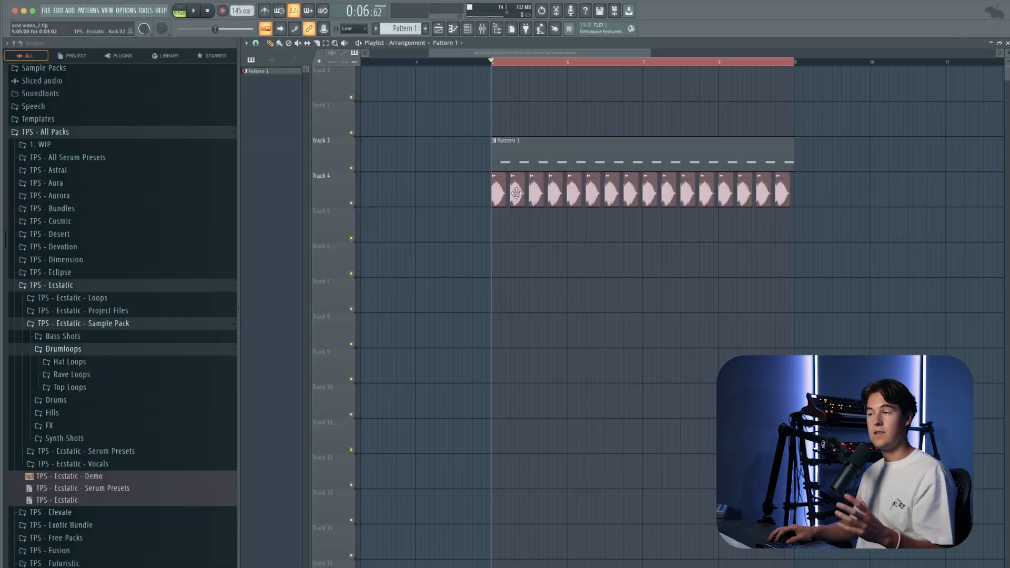
# Step: Open Serum #3 with the ACID - Particles preset and compare what Env 1 and Env 2 modulate
pyautogui.click(467, 29)
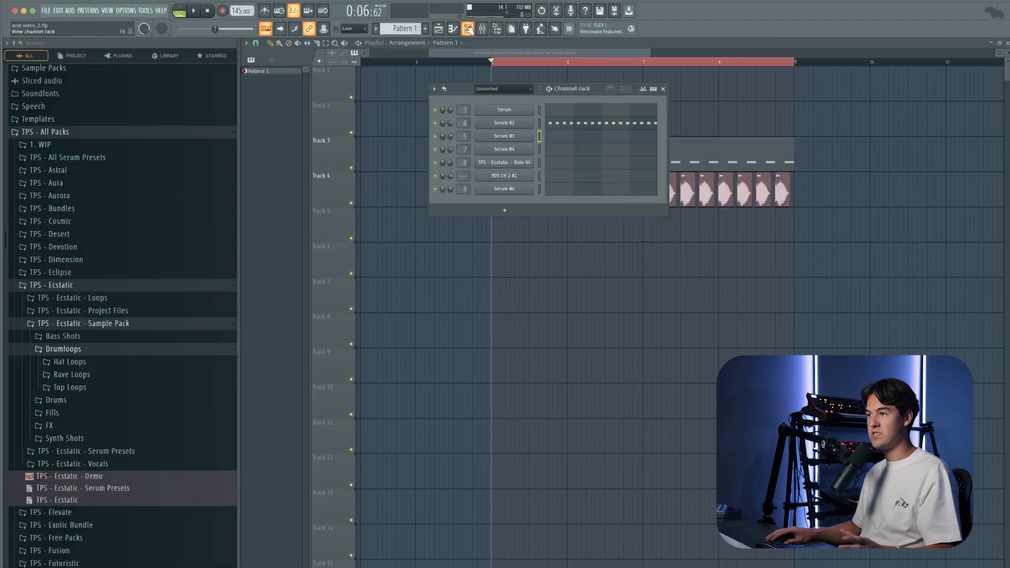
pyautogui.click(541, 136)
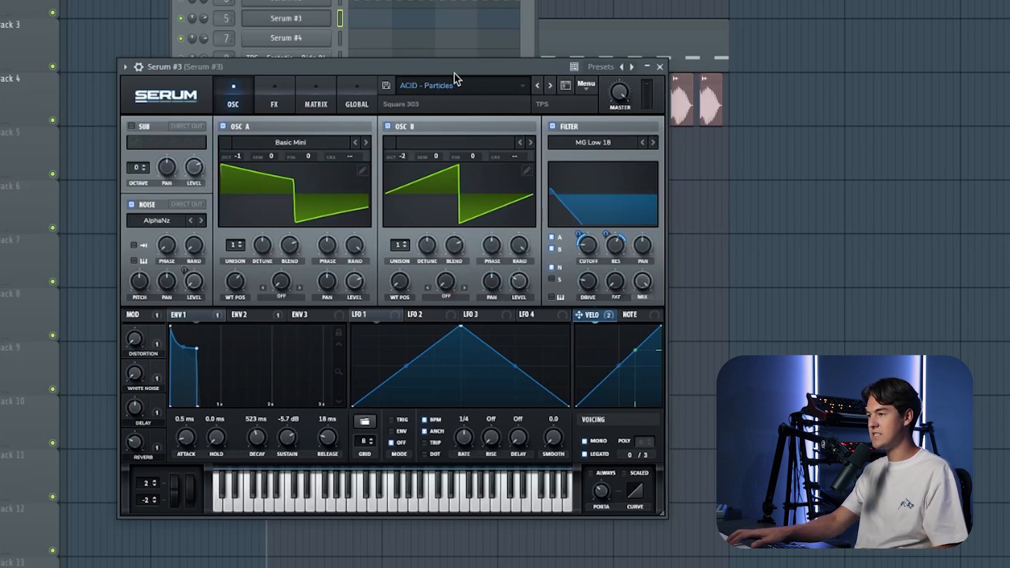
pyautogui.press('space')
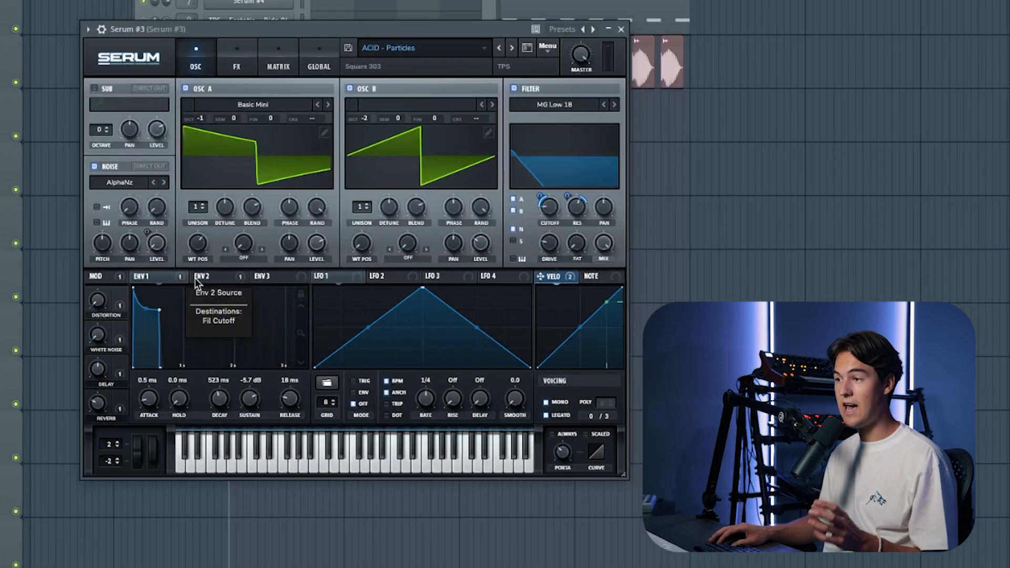
pyautogui.click(200, 277)
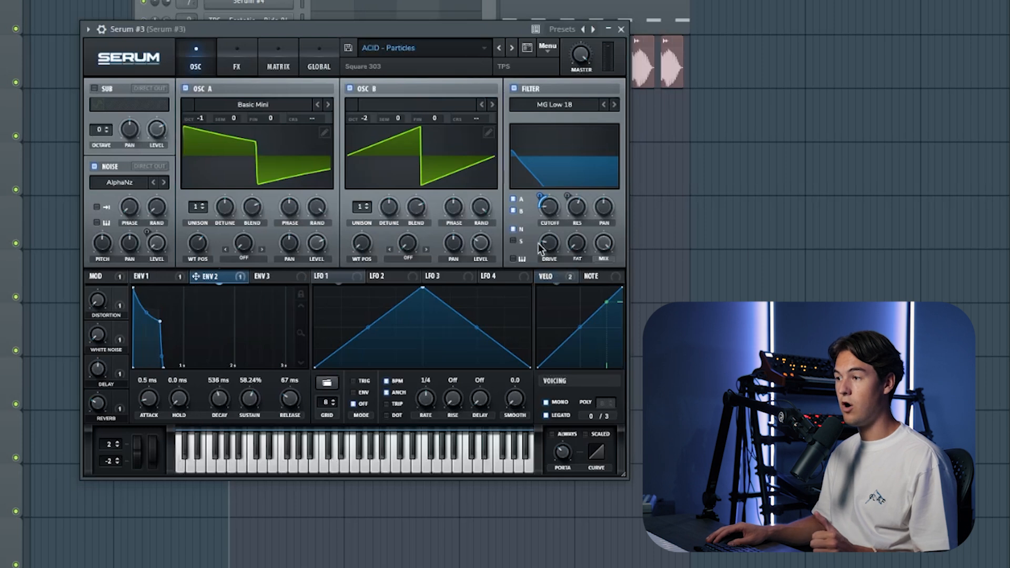
pyautogui.click(150, 276)
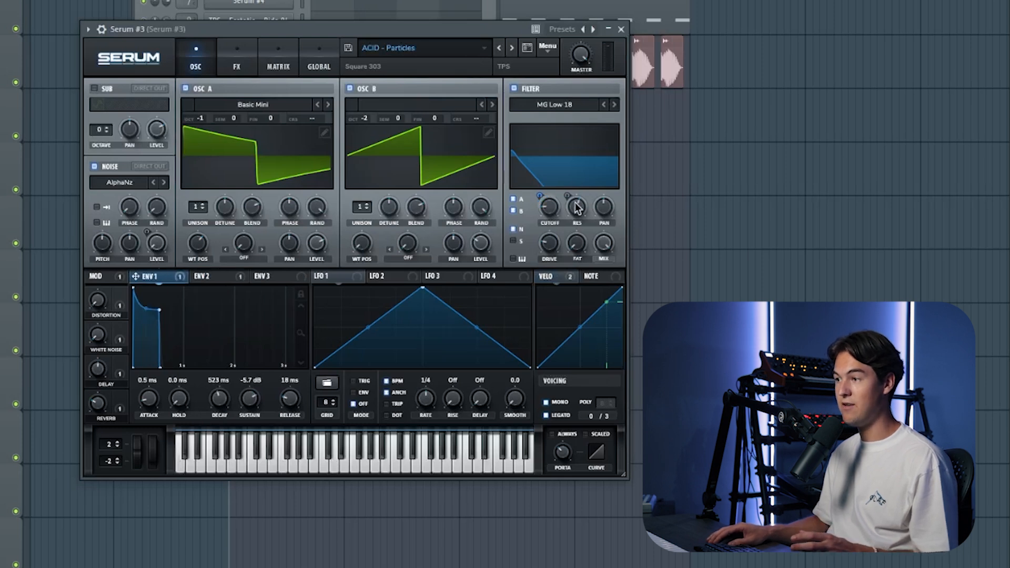
pyautogui.click(212, 276)
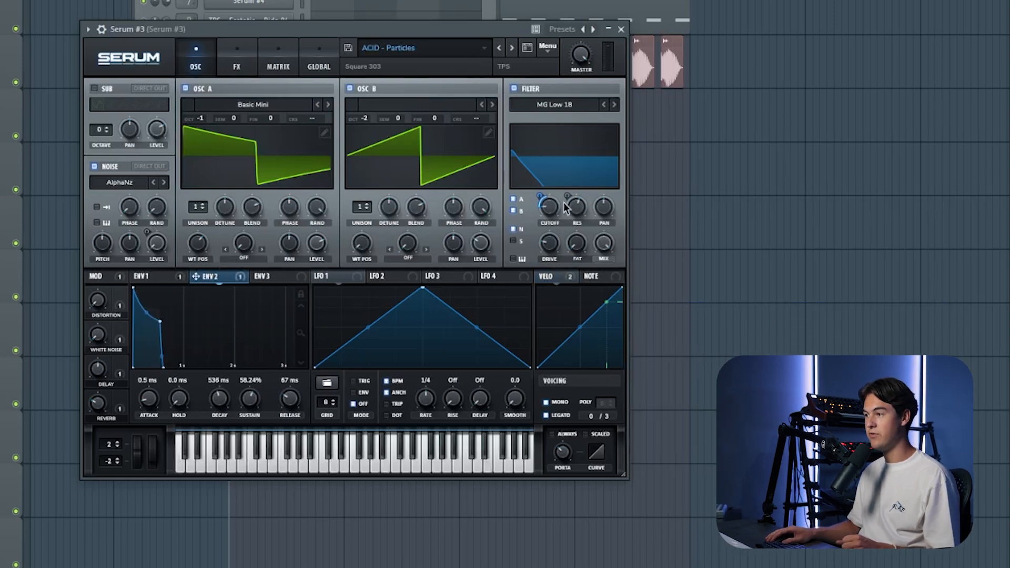
# Step: Try lowering the filter resonance in Serum #3 to 6%, raise it again, and close the synth
pyautogui.moveTo(577, 209); pyautogui.dragTo(587, 297)
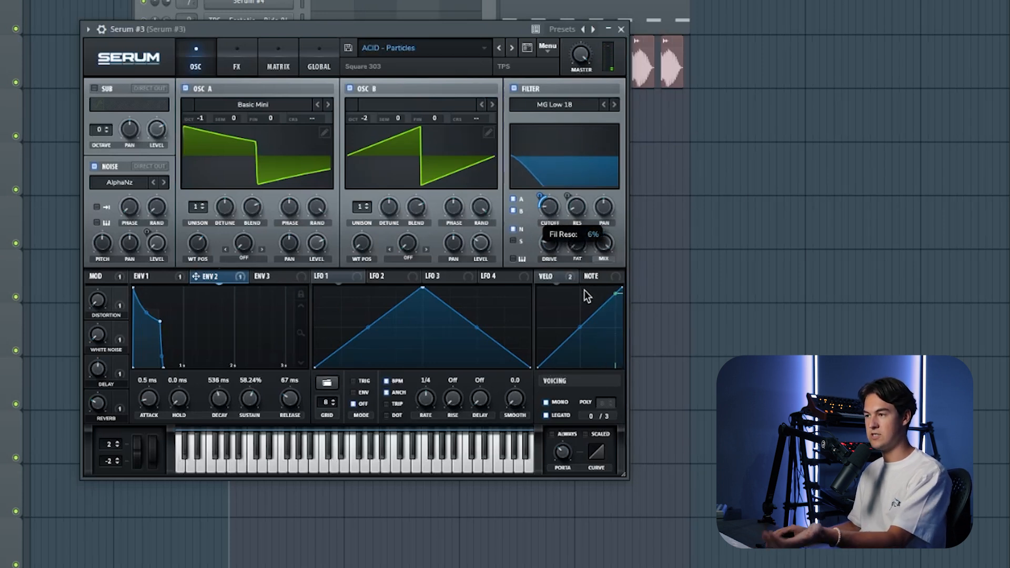
pyautogui.moveTo(583, 234); pyautogui.dragTo(586, 219)
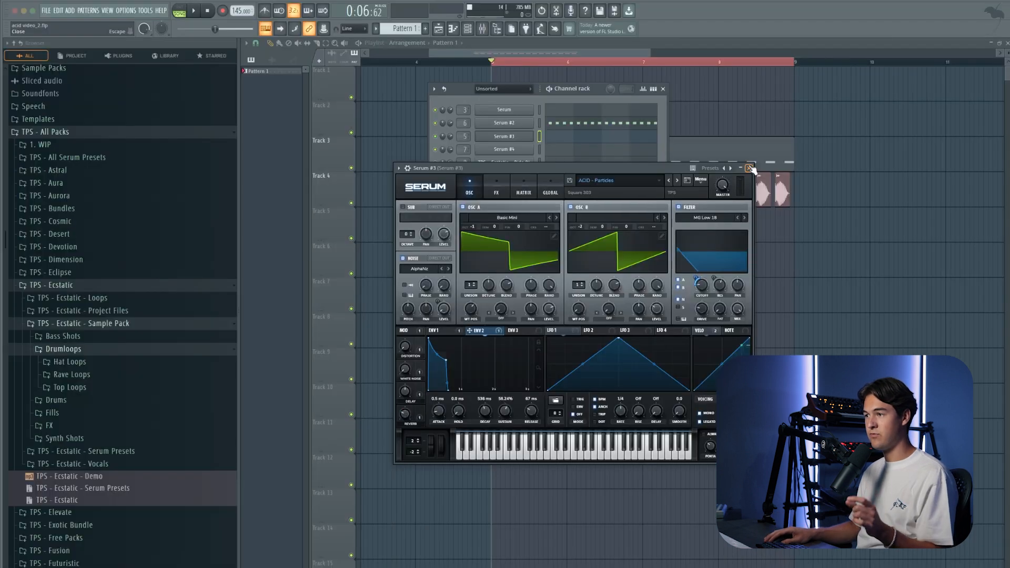
pyautogui.click(750, 169)
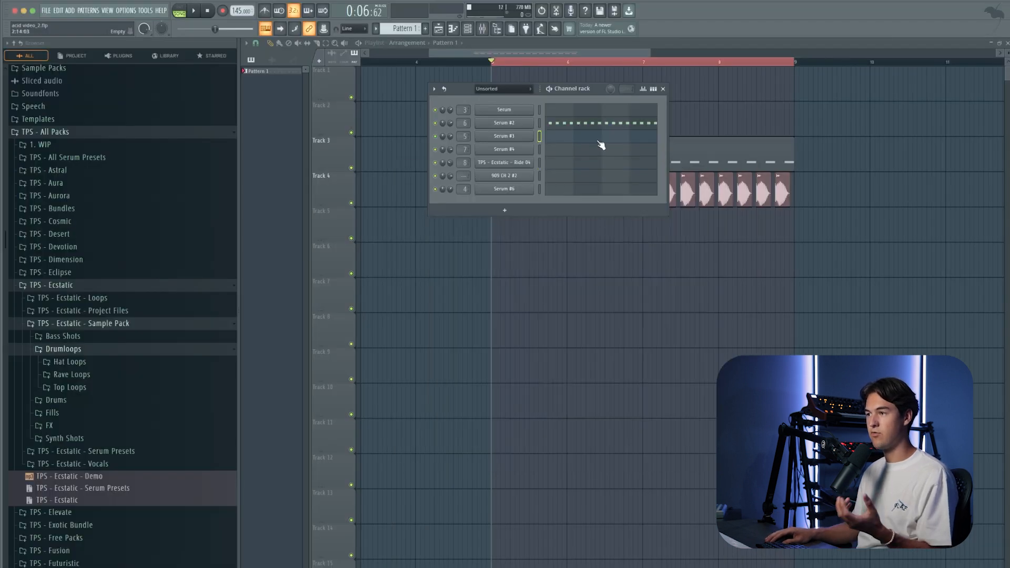
# Step: Write one bar of off-beat E4 notes with overlapping half-length E5 notes in the Serum #3 piano roll
pyautogui.click(573, 140)
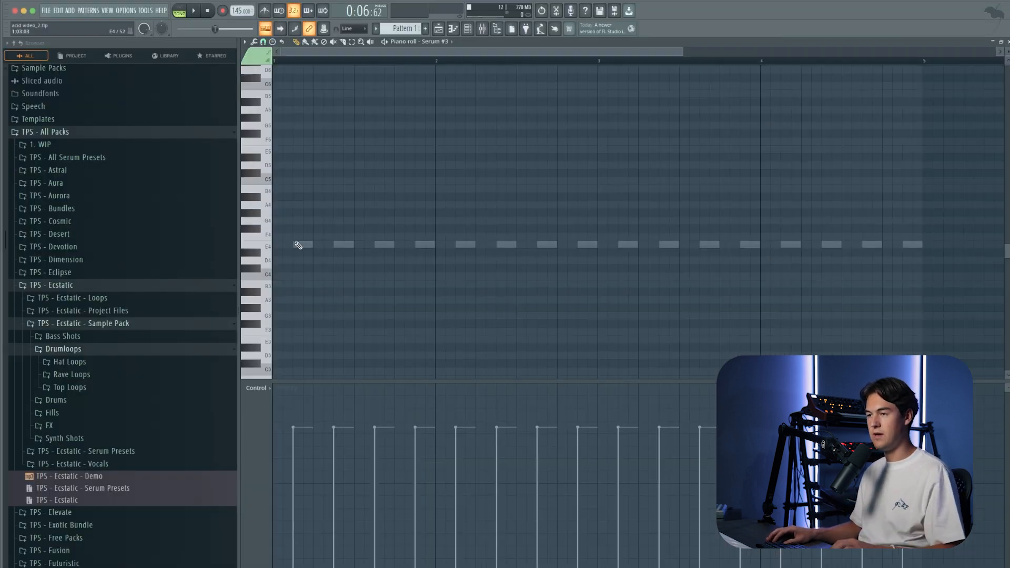
pyautogui.scroll(2, 305, 251)
pyautogui.click(304, 245)
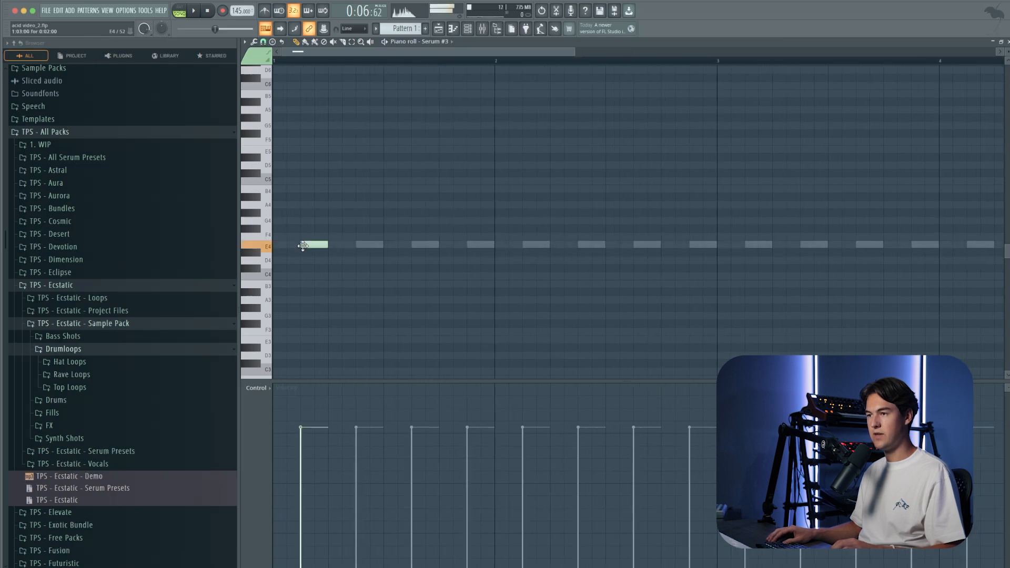
pyautogui.hotkey('ctrl', 'a')
pyautogui.hotkey('ctrl', 'b')
pyautogui.hotkey('ctrl', 'b')
pyautogui.press('space')
pyautogui.hotkey('ctrl', 'b')
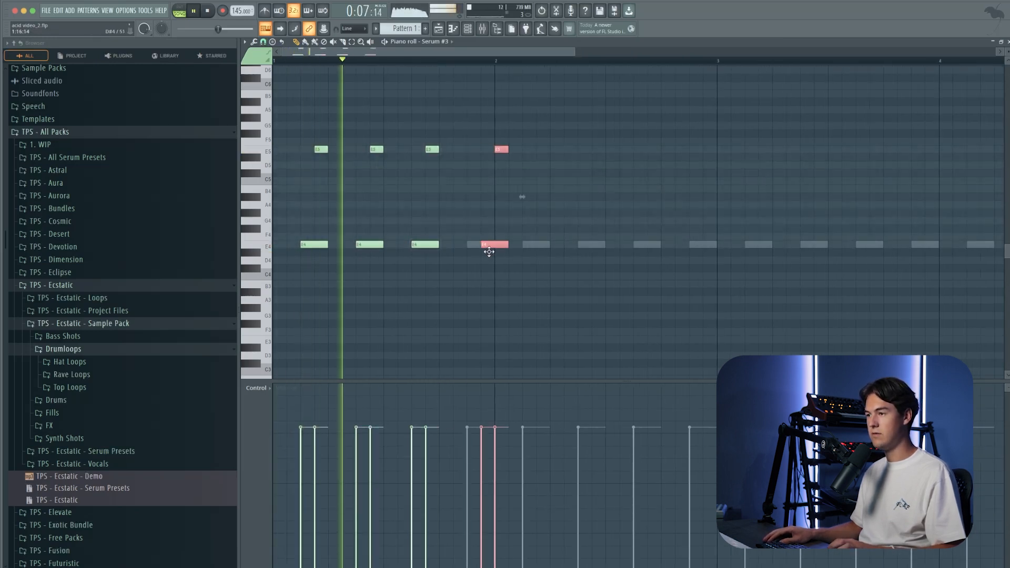
pyautogui.hotkey('ctrl', 'd')
pyautogui.hotkey('ctrl', 'a')
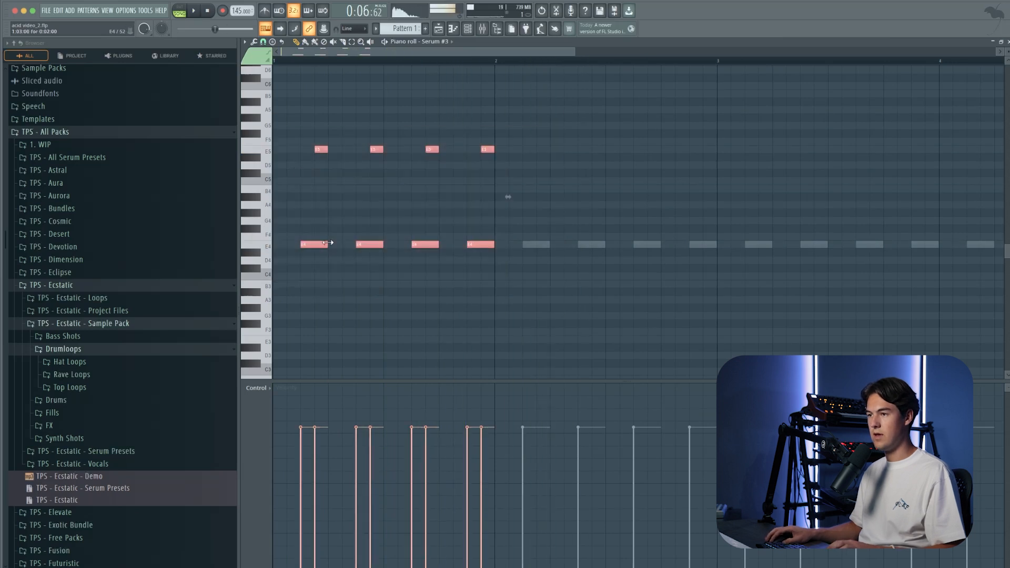
# Step: Duplicate the one-bar E4 and E5 acid pattern until it fills four bars
pyautogui.press('space')
pyautogui.scroll(-3, 295, 246)
pyautogui.moveTo(287, 245); pyautogui.dragTo(382, 244)
pyautogui.moveTo(473, 292); pyautogui.dragTo(256, 141)
pyautogui.moveTo(288, 244); pyautogui.dragTo(476, 197)
pyautogui.hotkey('ctrl', 'd')
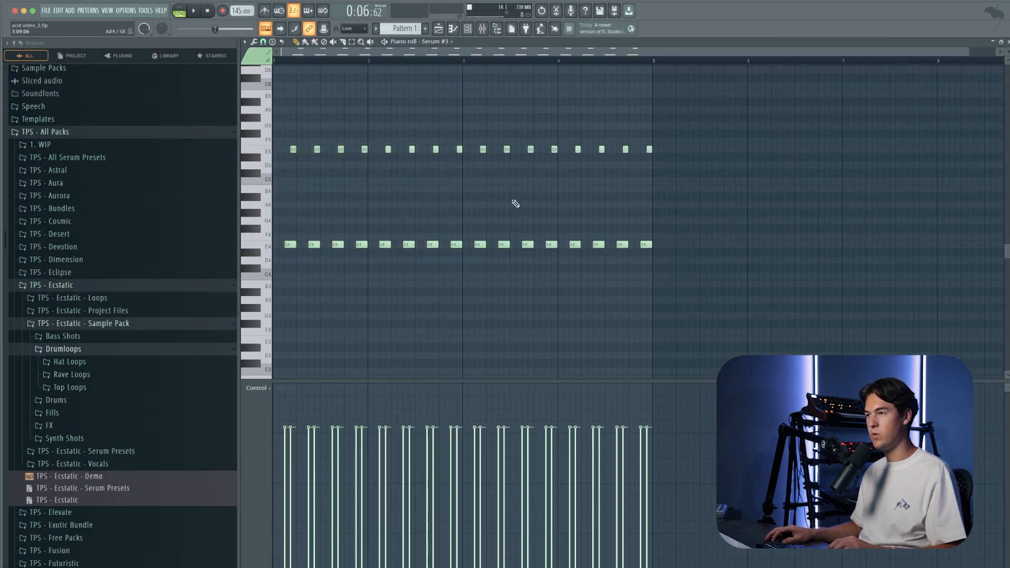
# Step: Play the pattern with Serum #3 open to hear the acid sound, and close the synth
pyautogui.press('space')
pyautogui.click(480, 29)
pyautogui.click(487, 138)
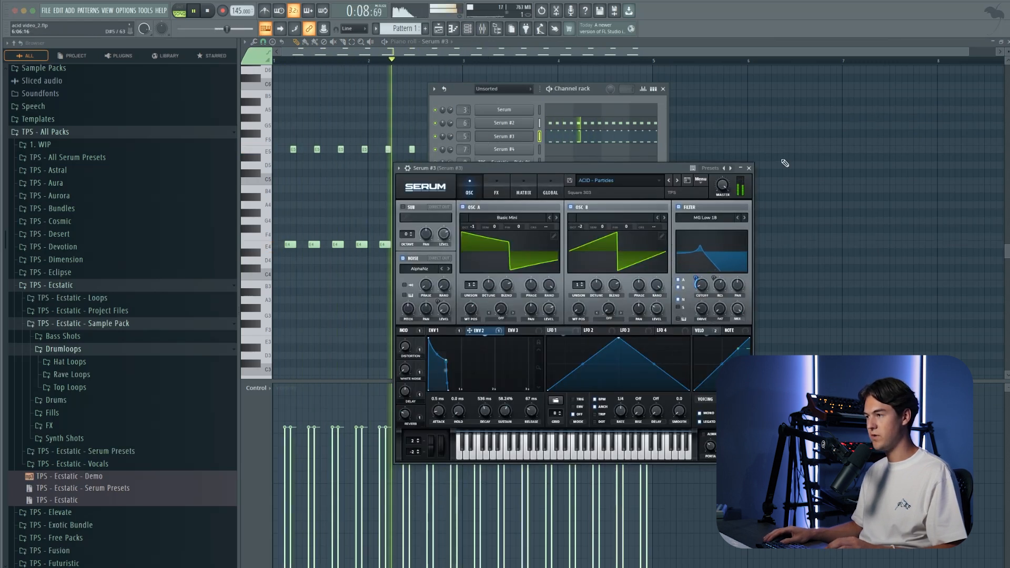
pyautogui.click(749, 168)
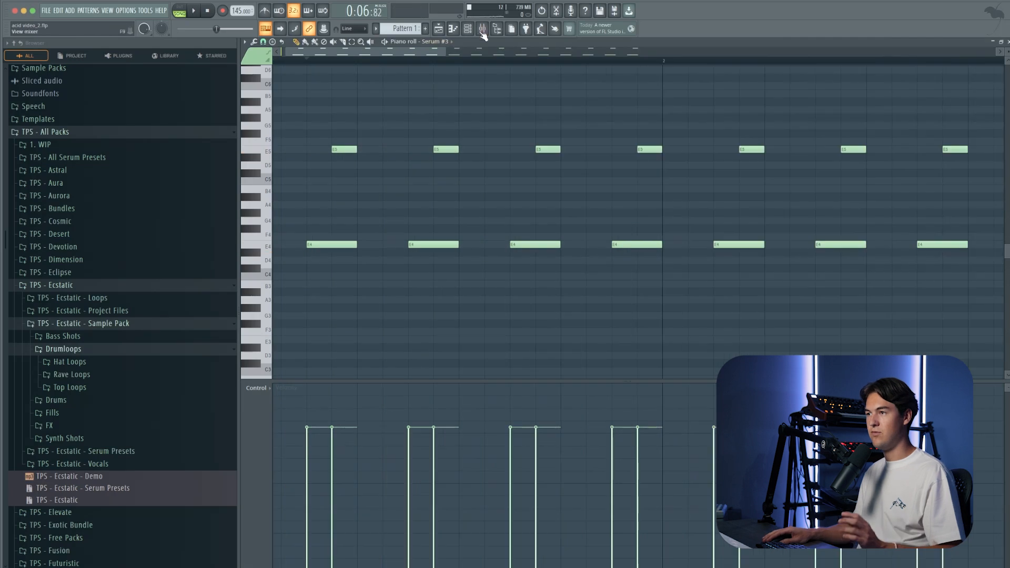
pyautogui.click(469, 31)
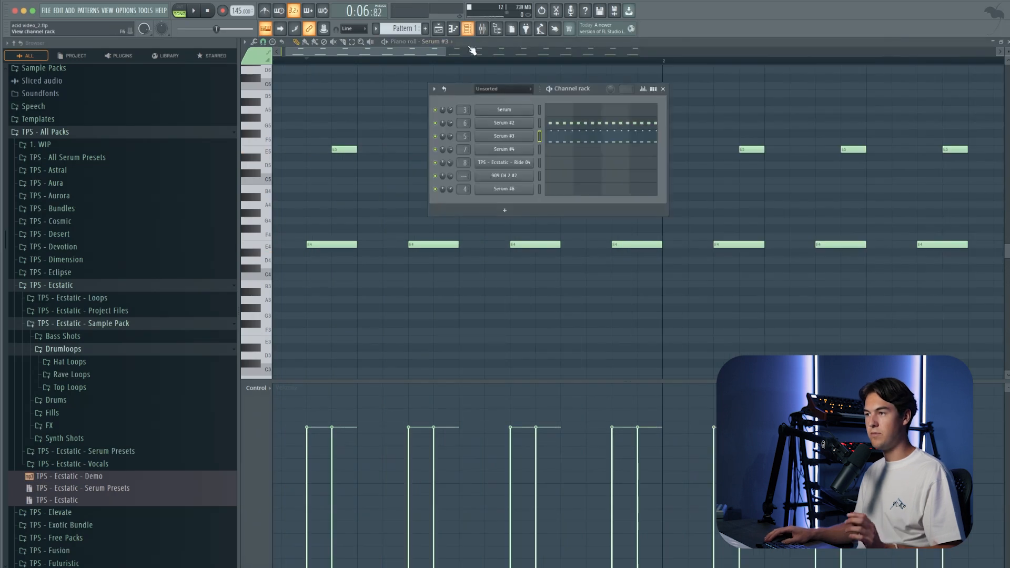
# Step: Check the overlapping notes against the portamento time and legato settings in Serum #3
pyautogui.press('F6')
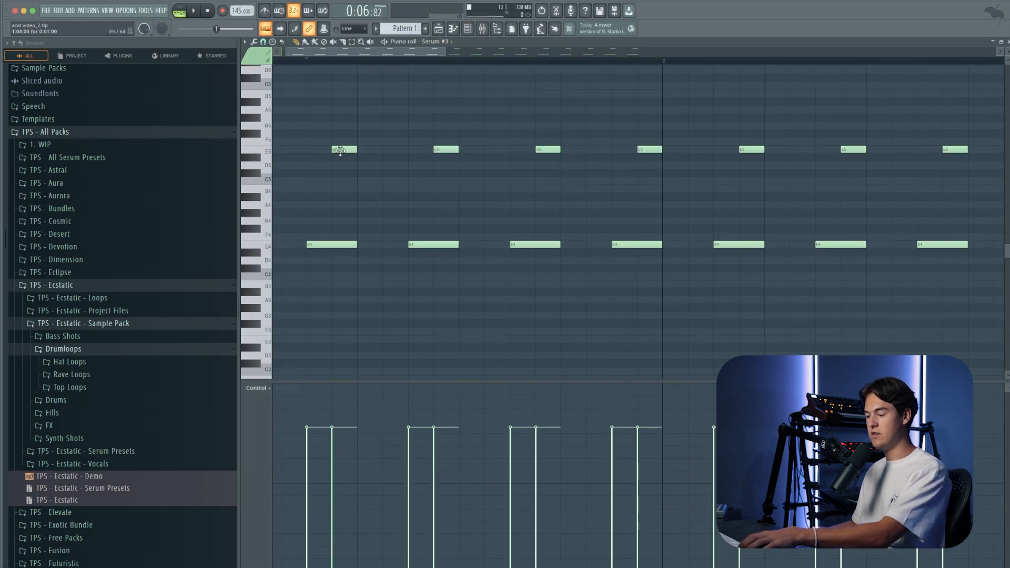
pyautogui.click(467, 29)
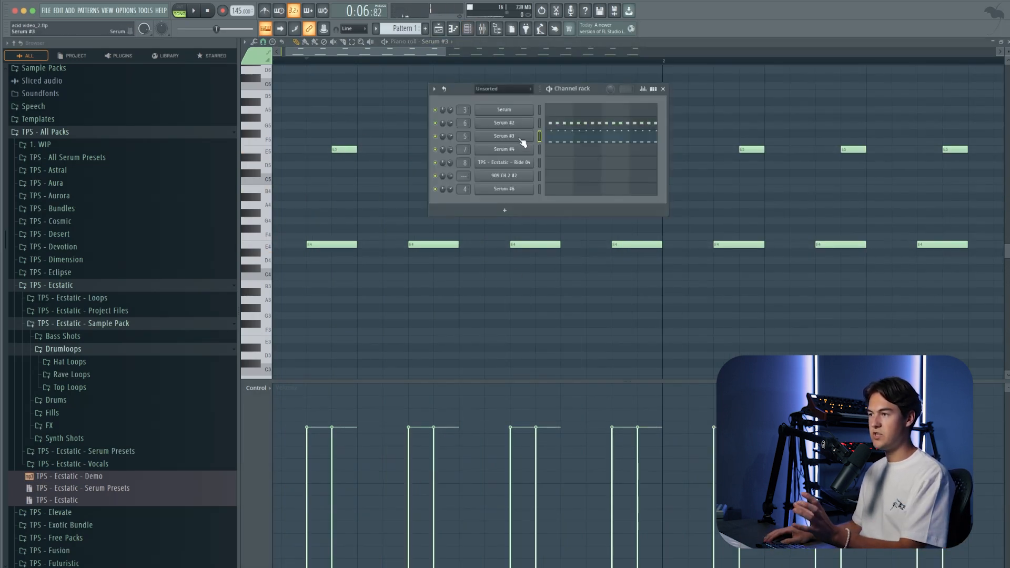
pyautogui.click(523, 141)
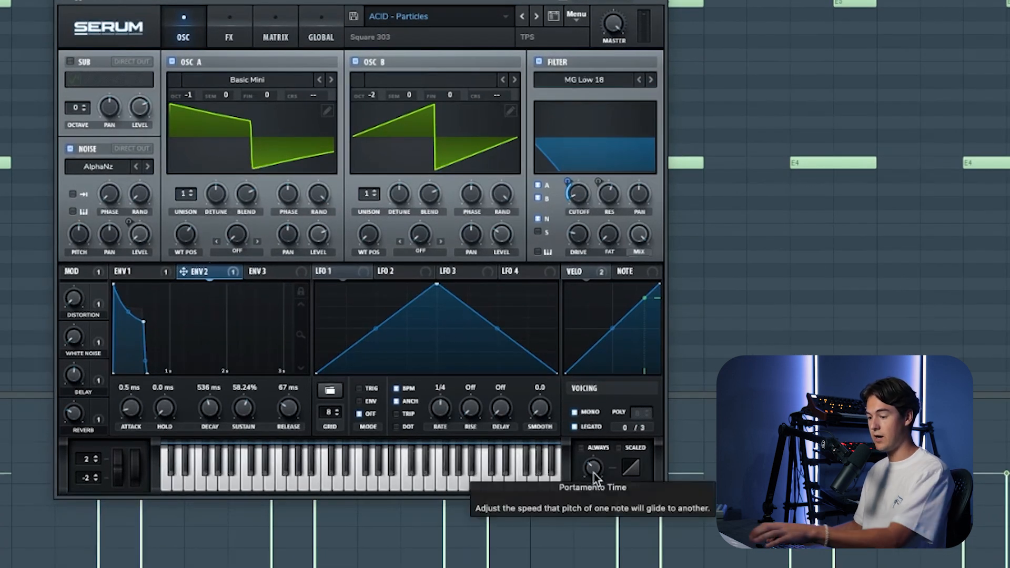
pyautogui.moveTo(594, 472); pyautogui.dragTo(601, 443)
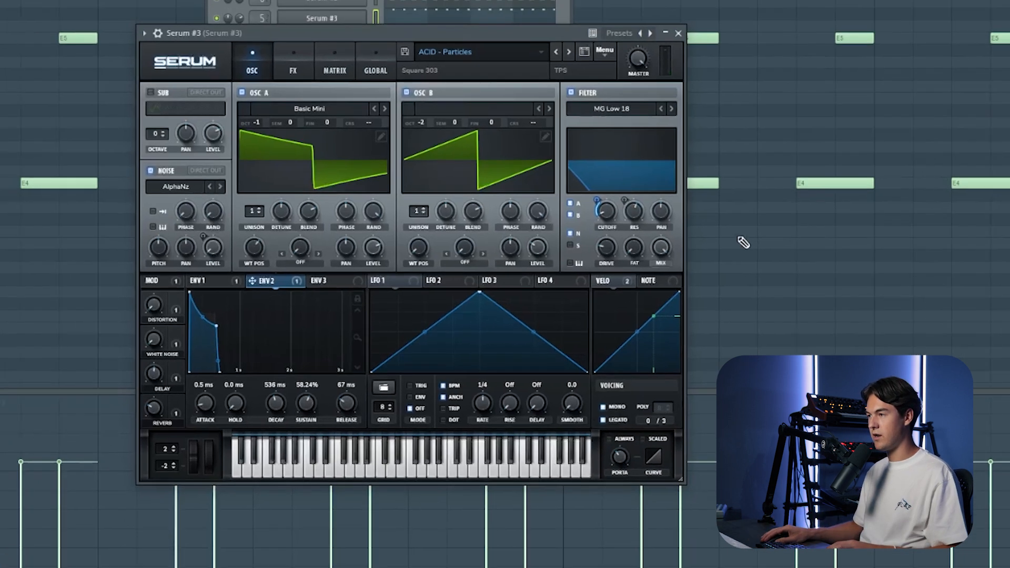
pyautogui.click(678, 33)
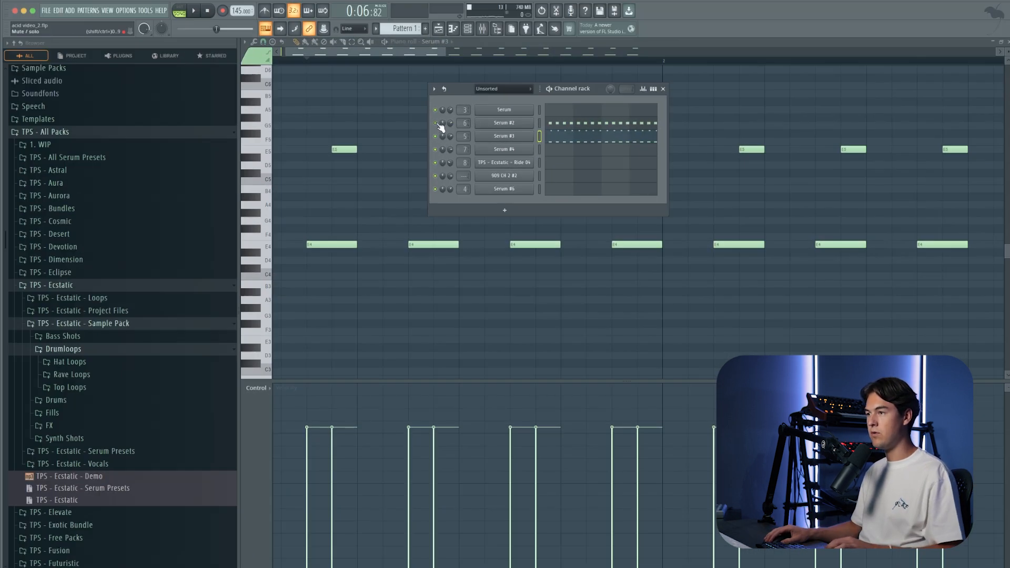
# Step: Move the Serum #3 notes into a new Pattern 2 and place it on Track 2 at bar 5, above Pattern 1
pyautogui.press('super+x')
pyautogui.click(85, 13)
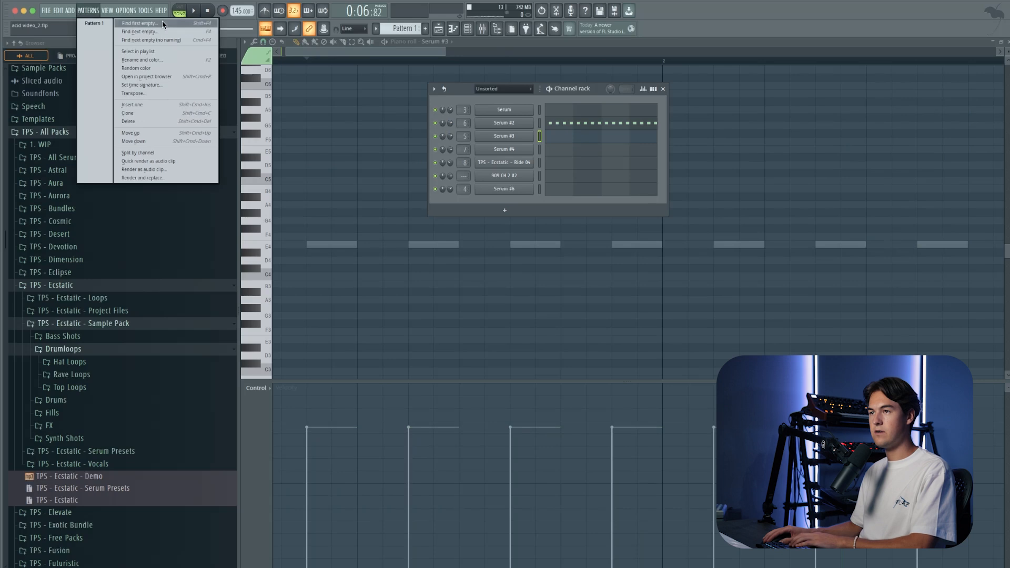
pyautogui.click(142, 23)
pyautogui.press('super+v')
pyautogui.click(440, 31)
pyautogui.click(504, 128)
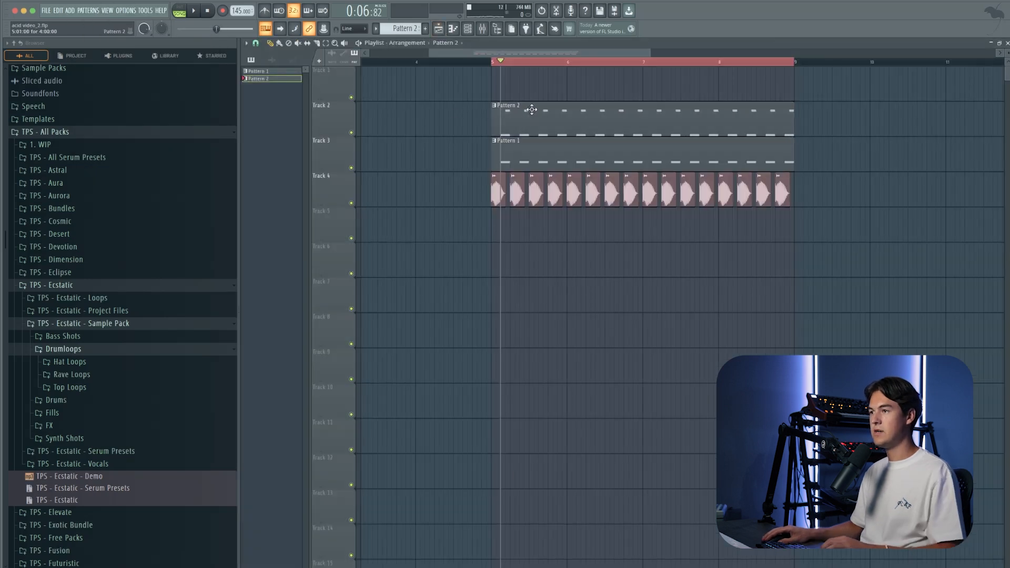
# Step: Load Fruity parametric EQ 2 in the first slot of the Serum #3 mixer track
pyautogui.click(468, 29)
pyautogui.press('space')
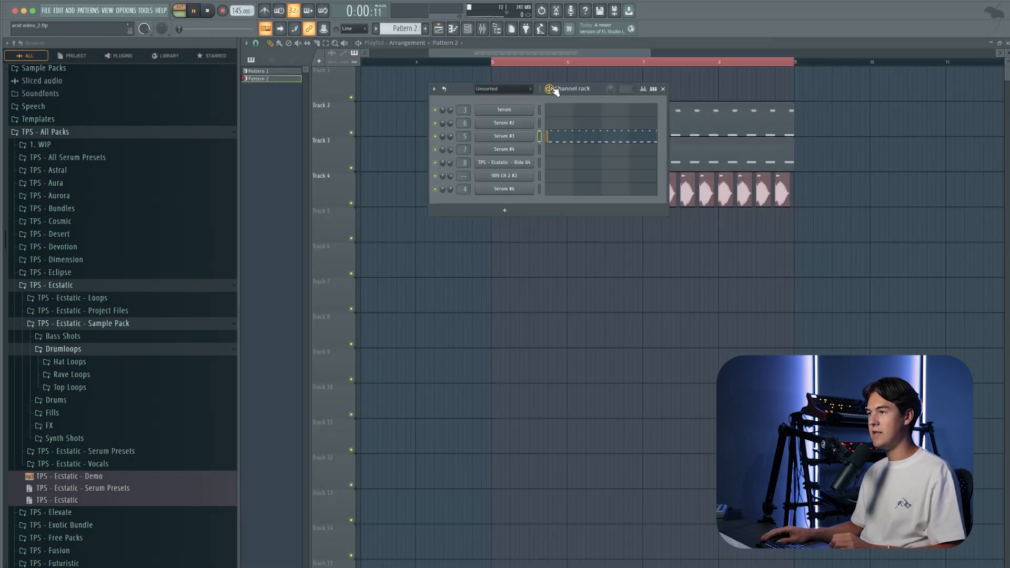
pyautogui.click(482, 29)
pyautogui.press('space')
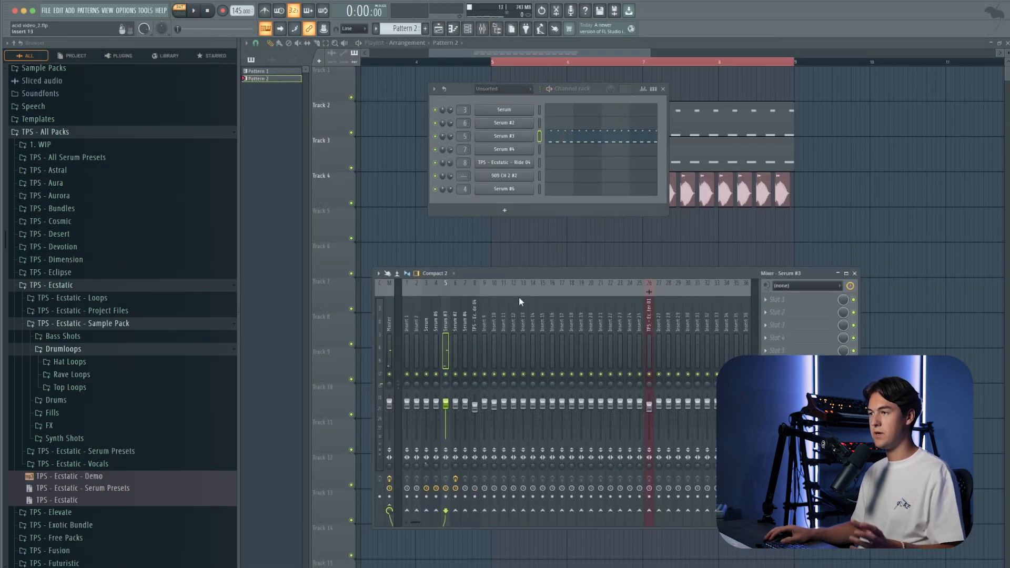
pyautogui.click(805, 300)
pyautogui.moveTo(813, 312)
pyautogui.click(895, 424)
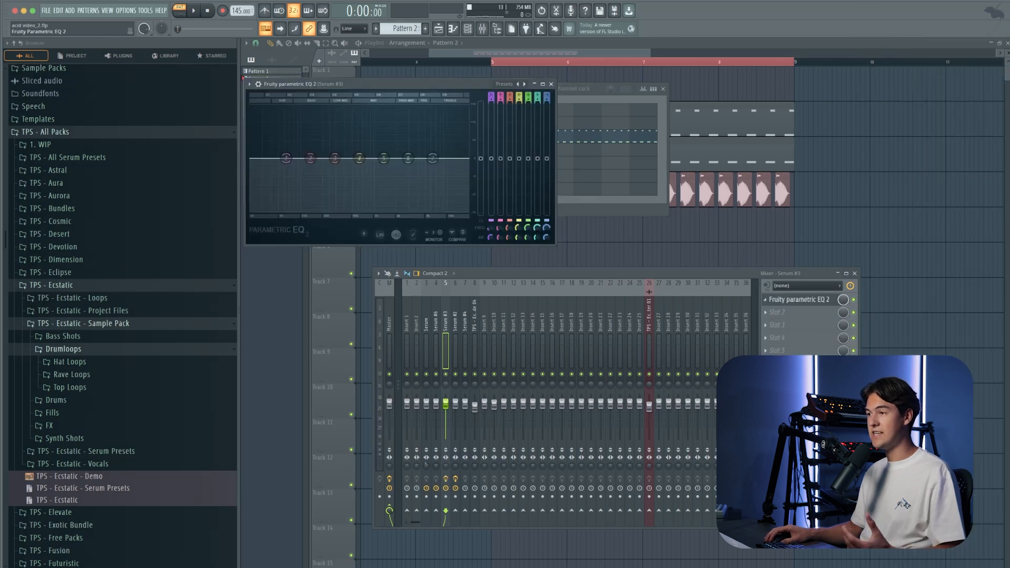
# Step: Shape band 1 of the Serum #3 EQ as a high-pass at about 173 Hz while the pattern plays
pyautogui.moveTo(449, 84); pyautogui.dragTo(704, 250)
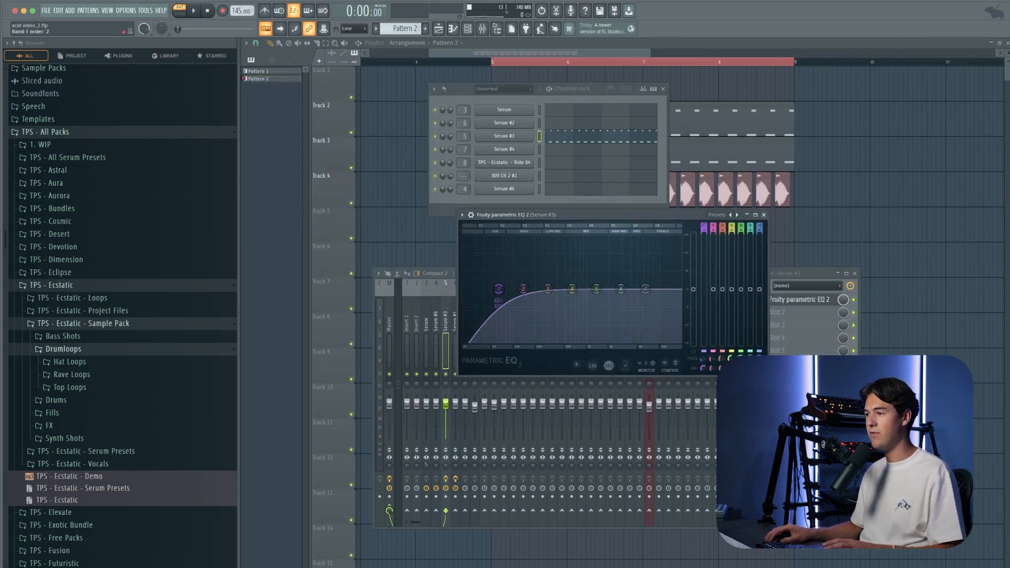
pyautogui.moveTo(498, 289); pyautogui.dragTo(510, 289)
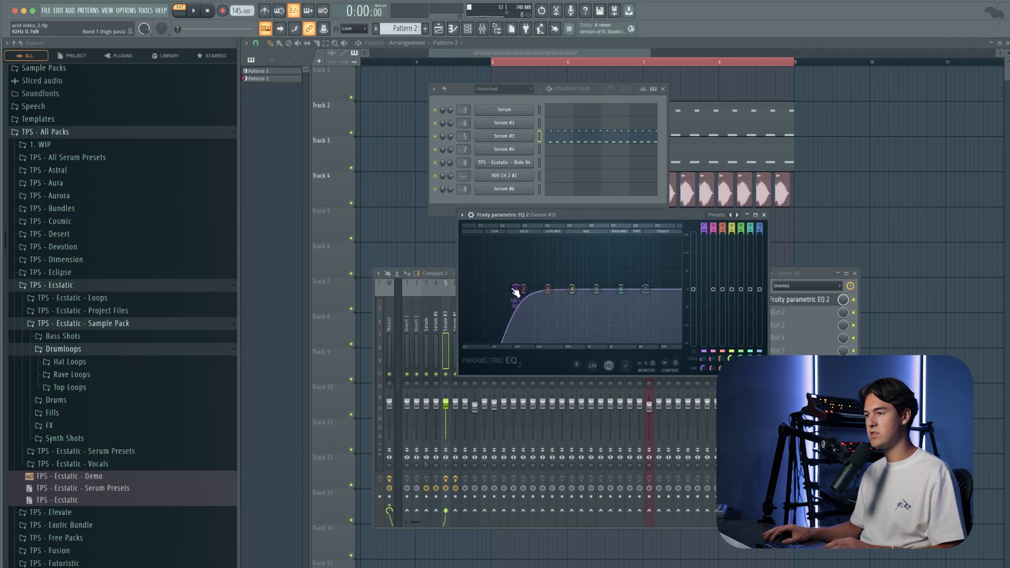
pyautogui.press('space')
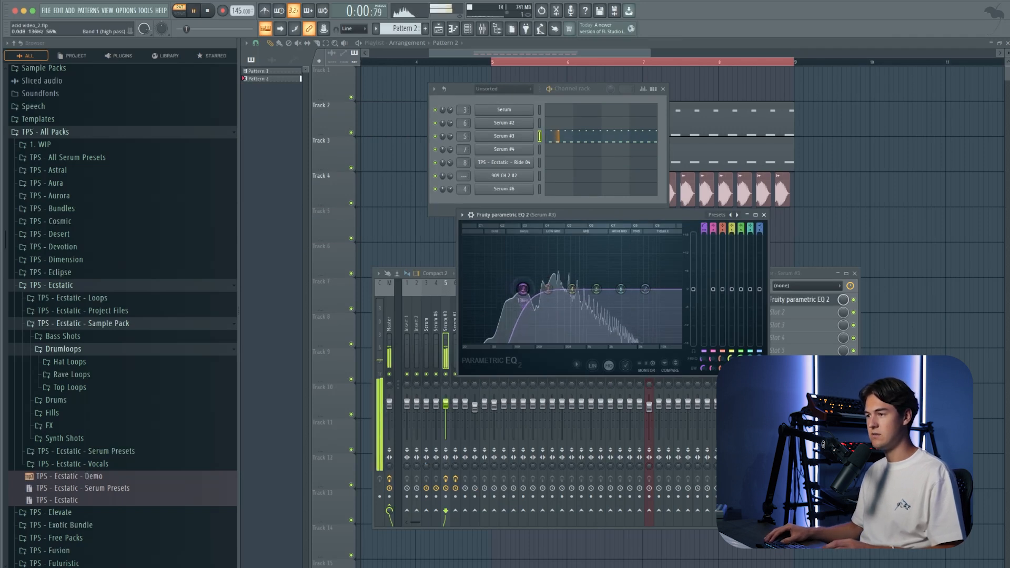
pyautogui.moveTo(520, 292); pyautogui.dragTo(529, 289)
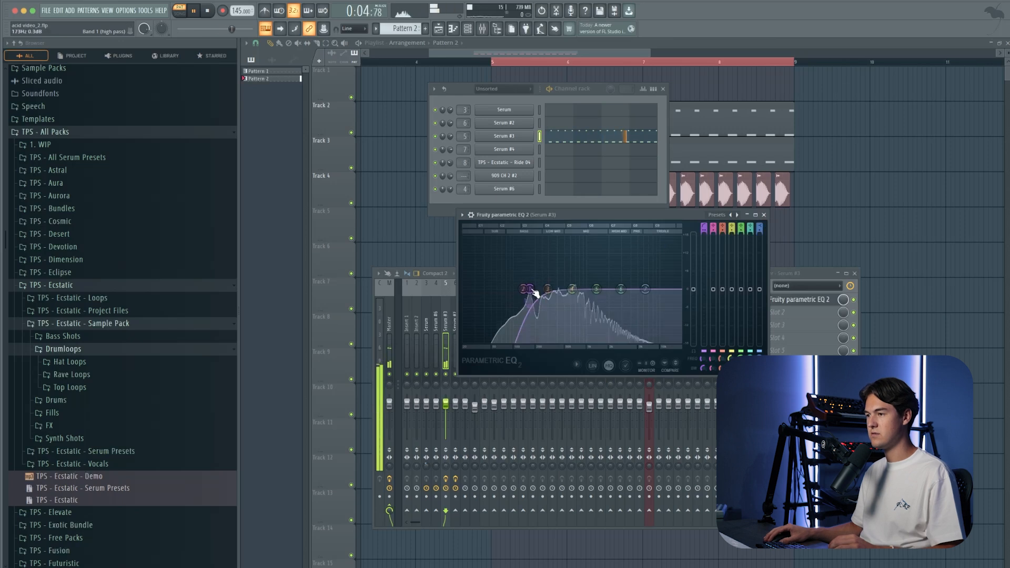
# Step: Add Kickstart 2 to the Serum #3 mixer track and set its mix to 78%
pyautogui.click(778, 312)
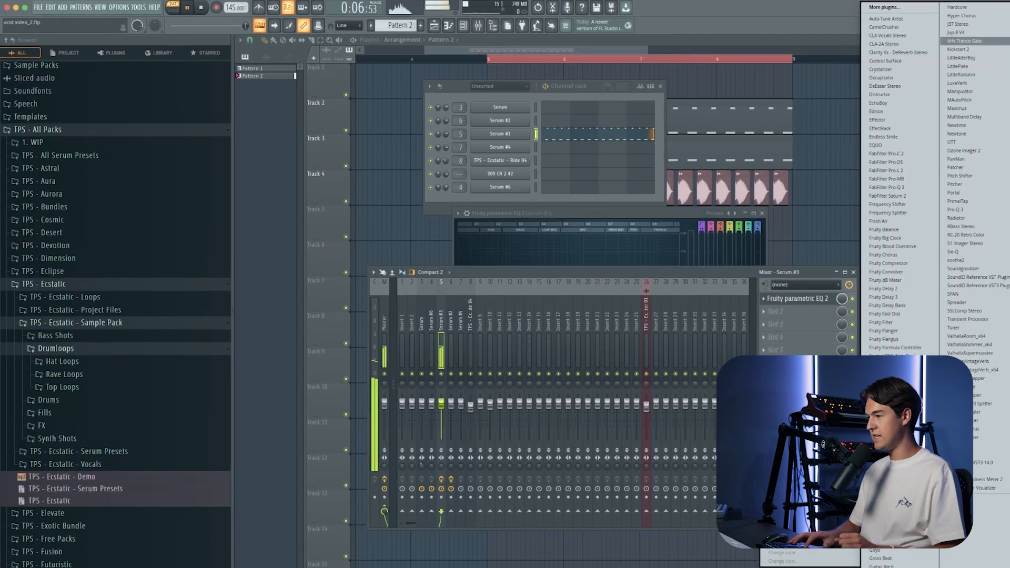
pyautogui.click(959, 49)
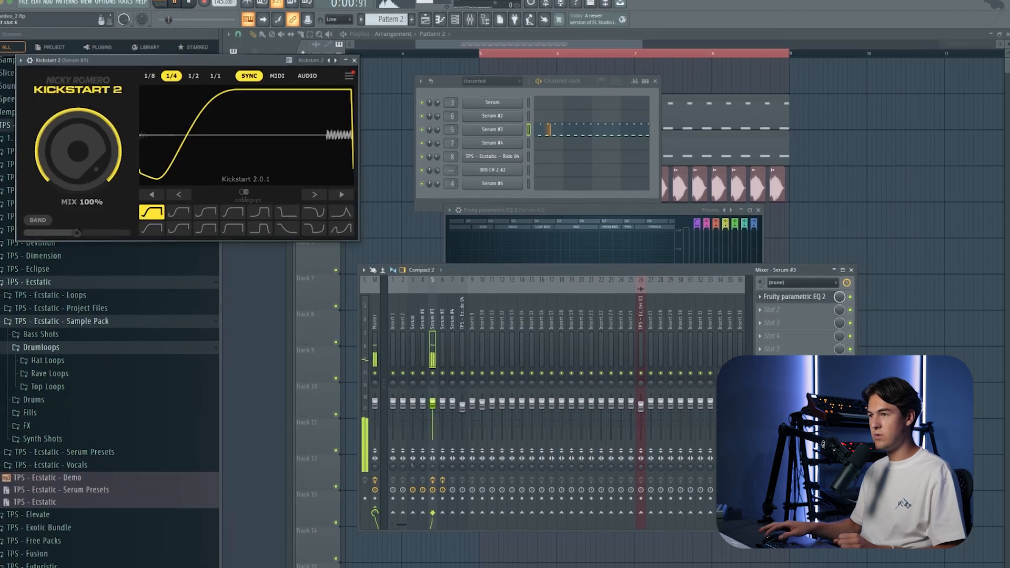
pyautogui.moveTo(85, 157); pyautogui.dragTo(86, 162)
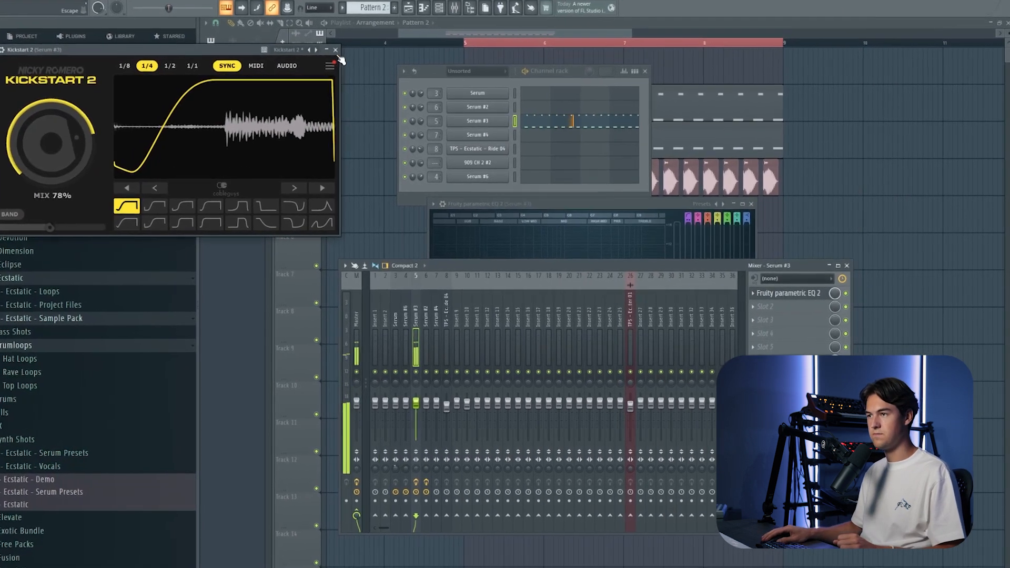
pyautogui.click(346, 55)
# Step: Adjust the reverb mix in the effects of Serum #3 and close the synth
pyautogui.click(475, 127)
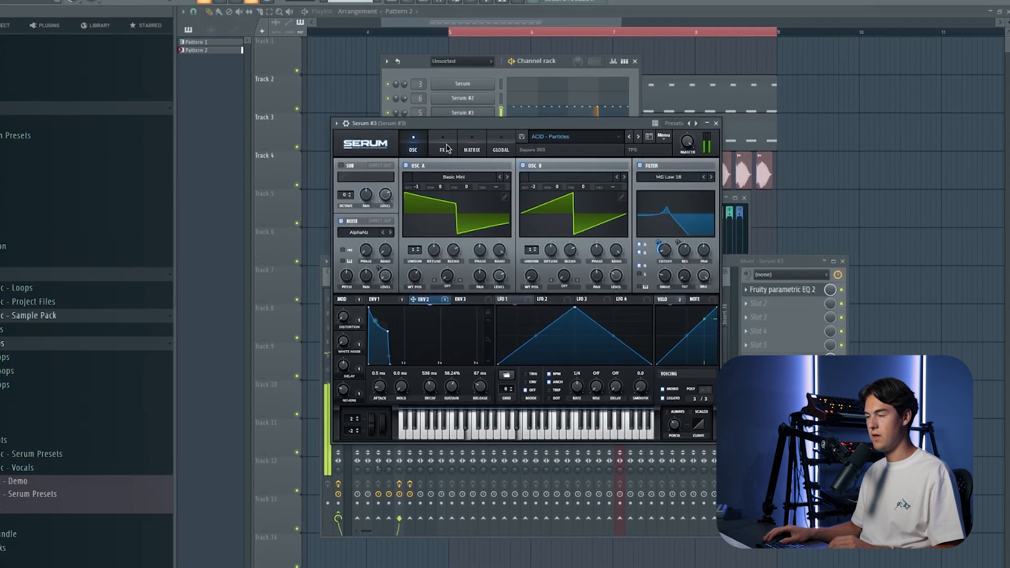
pyautogui.click(451, 150)
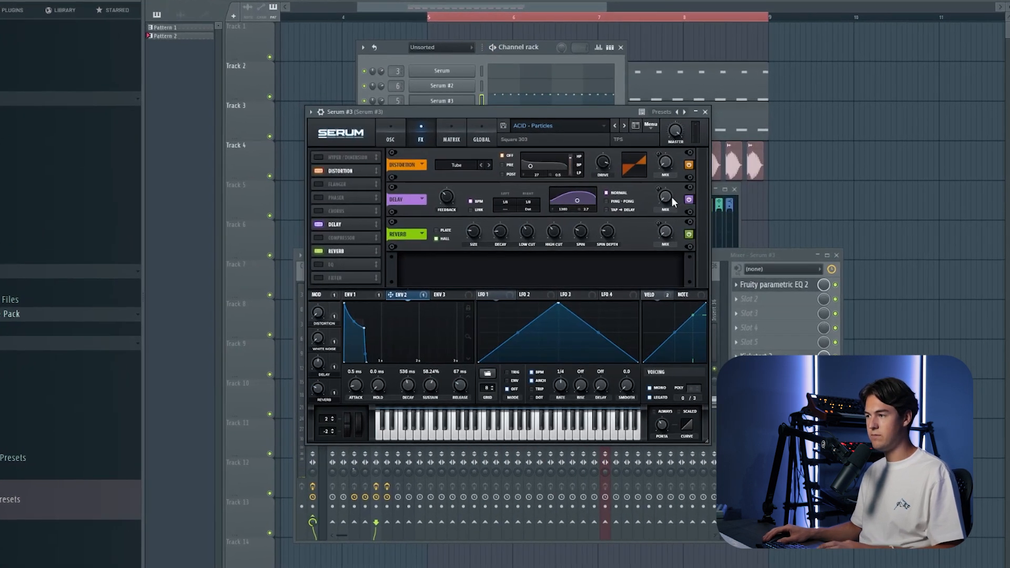
pyautogui.moveTo(672, 234); pyautogui.dragTo(672, 224)
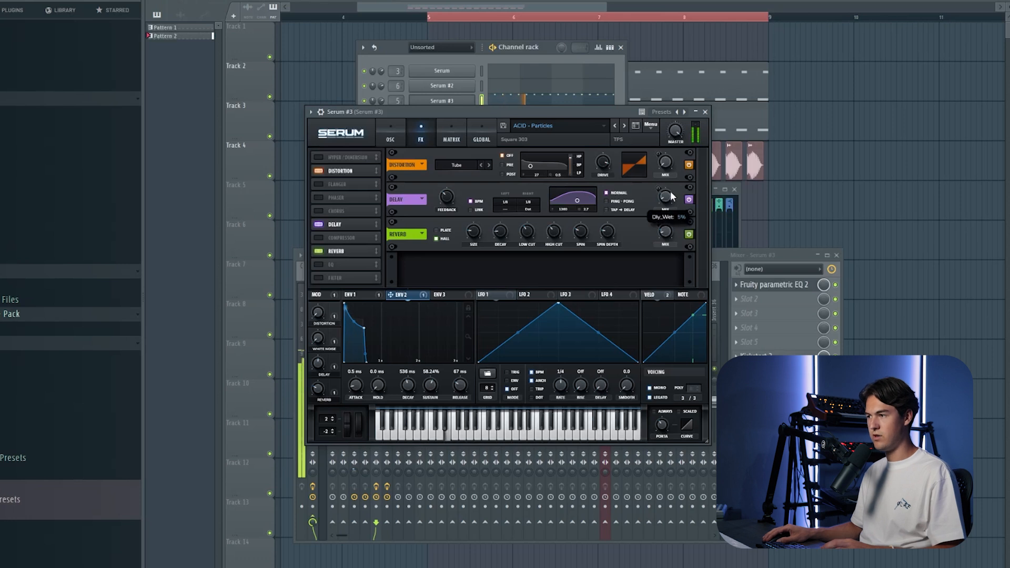
pyautogui.click(706, 111)
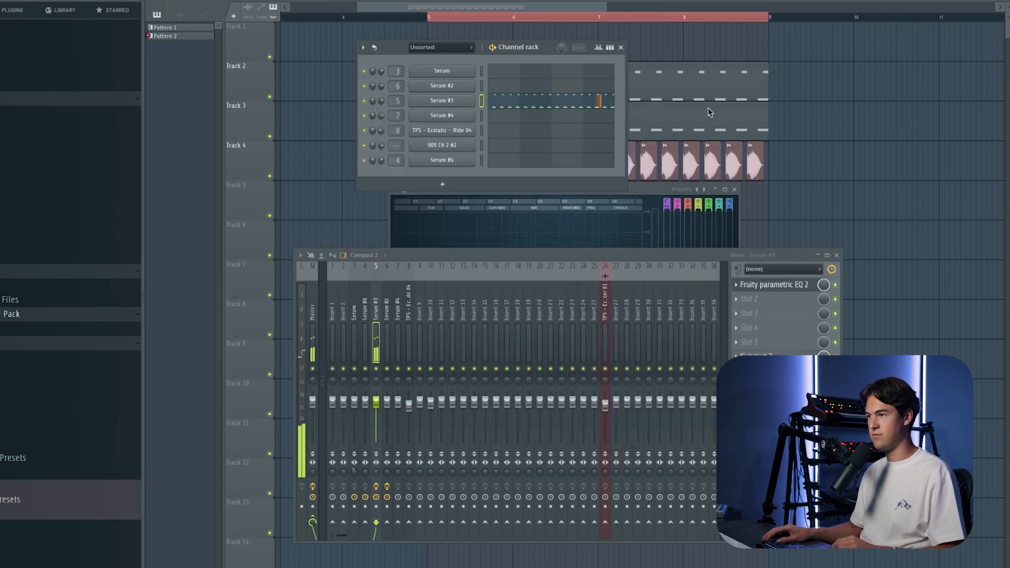
# Step: Close the mixer, open the first Serum channel with the ACID - Perfection preset, and examine its Cutoff macro
pyautogui.rightClick(819, 138)
pyautogui.click(429, 18)
pyautogui.press('F9')
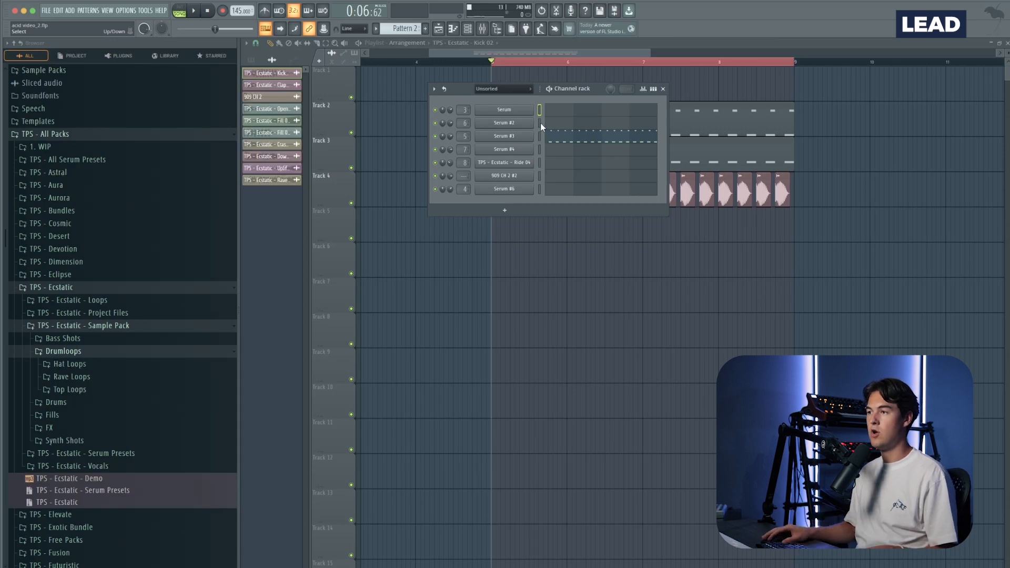
pyautogui.click(532, 110)
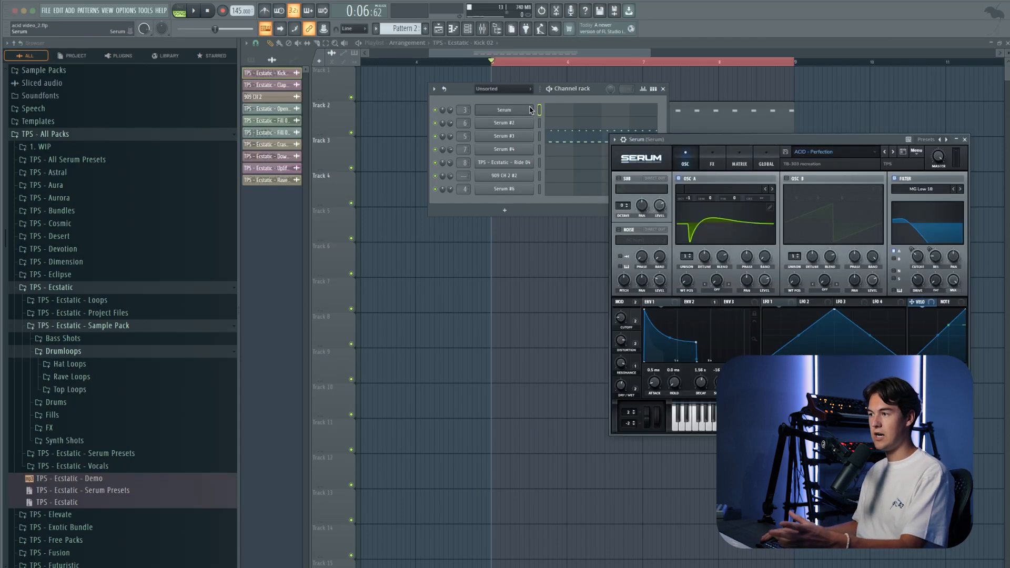
pyautogui.moveTo(746, 141); pyautogui.dragTo(585, 159)
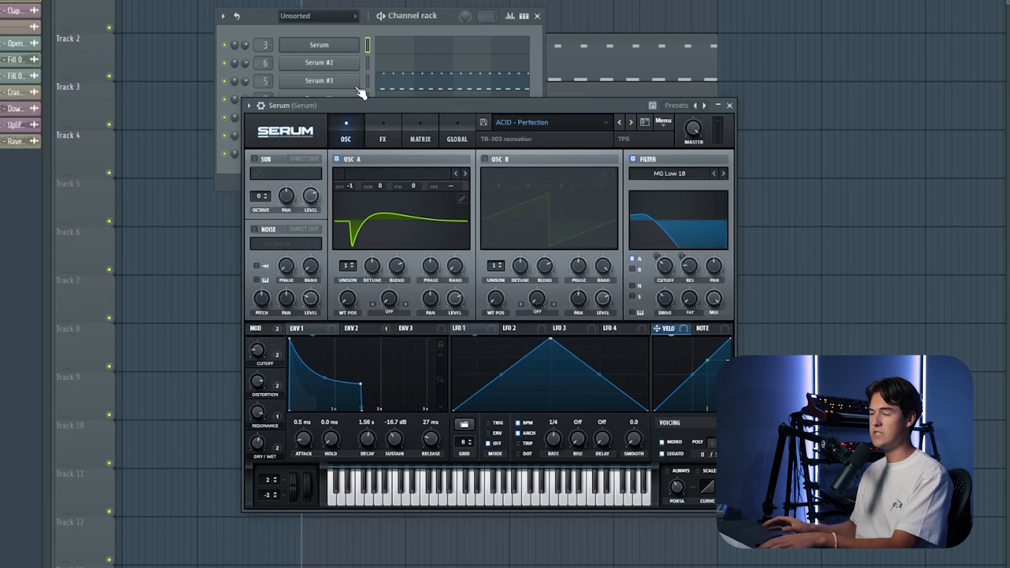
pyautogui.moveTo(256, 349)
pyautogui.mouseDown()
pyautogui.moveTo(263, 331)
pyautogui.moveTo(271, 358)
pyautogui.mouseUp()
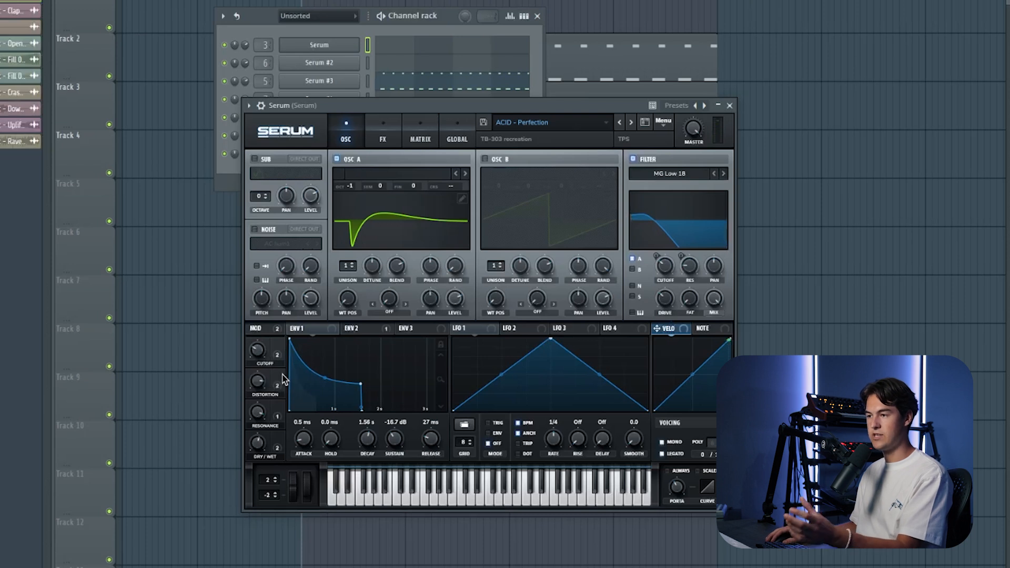
pyautogui.moveTo(259, 356)
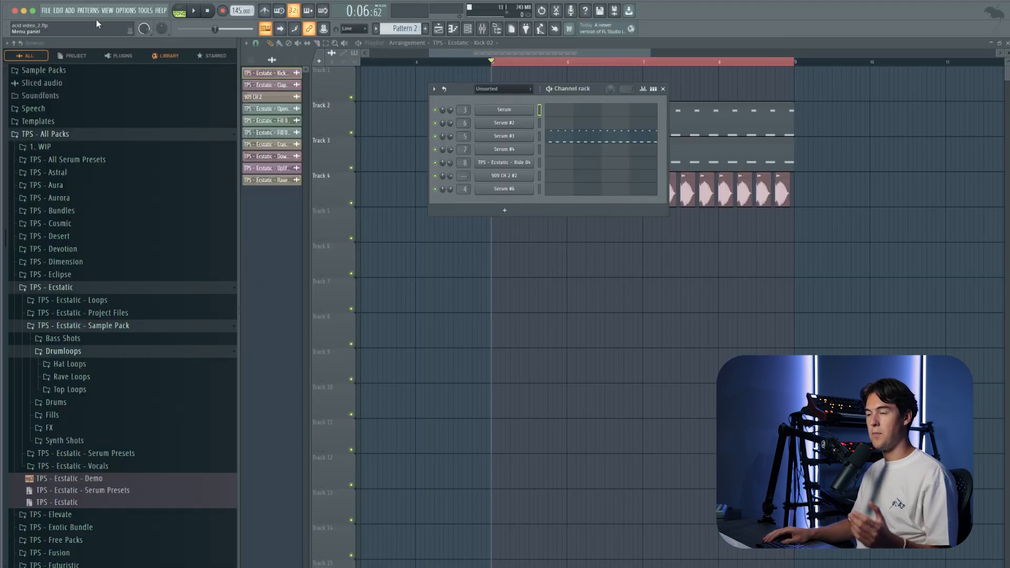
# Step: Create Pattern 3 and open the empty piano roll of the first Serum channel
pyautogui.click(98, 11)
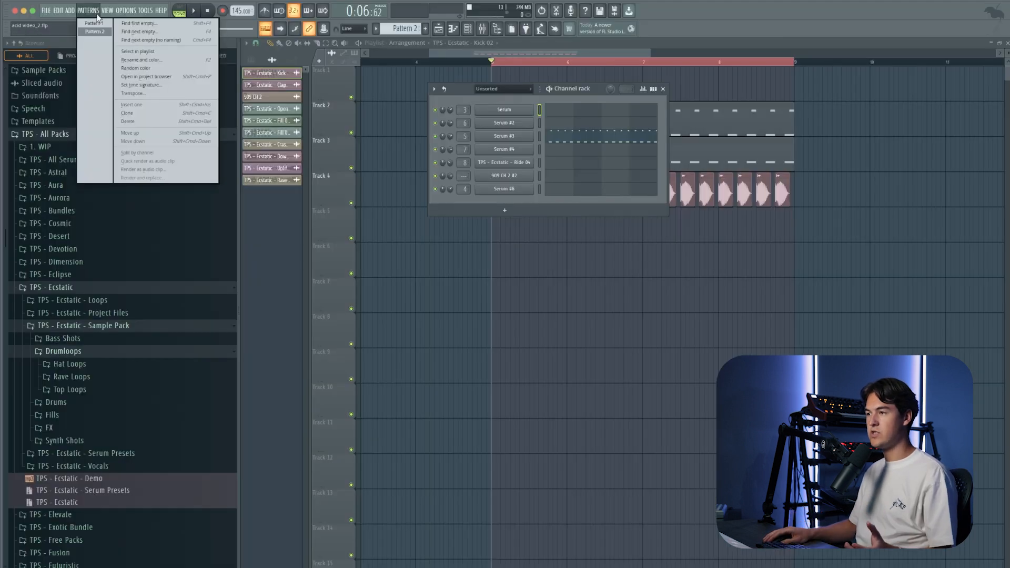
pyautogui.click(136, 29)
pyautogui.click(561, 113)
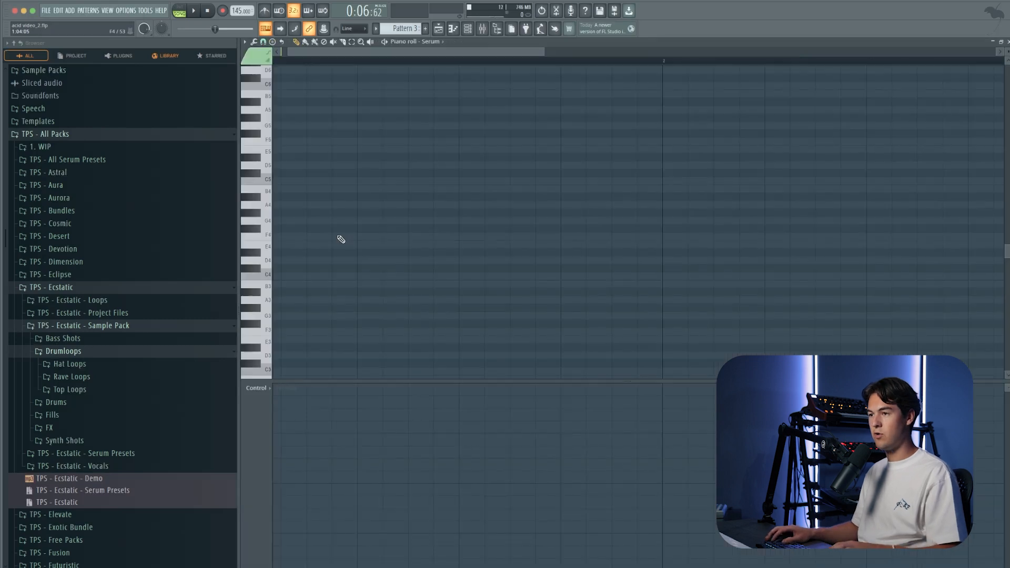
pyautogui.scroll(-2, 338, 242)
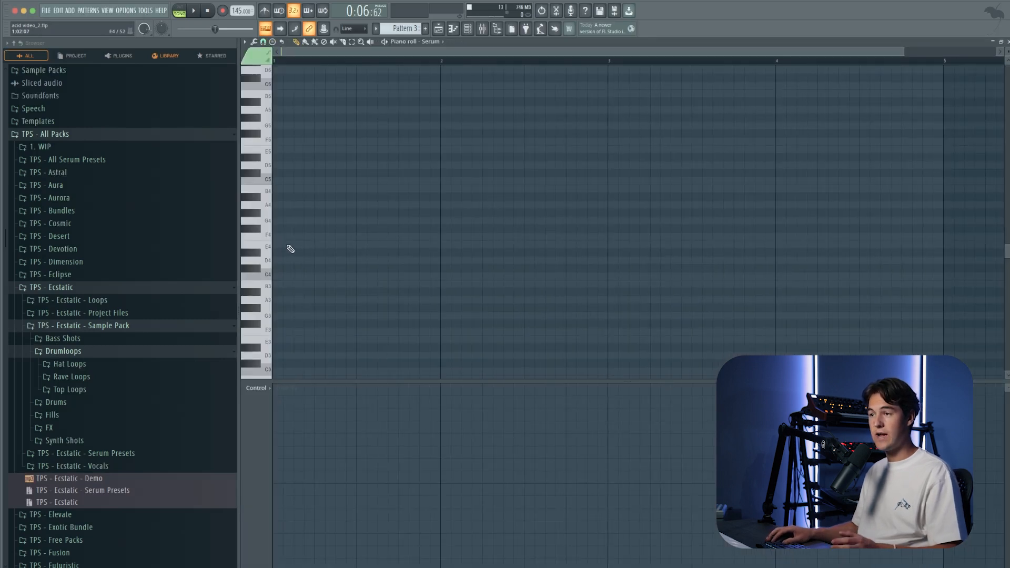
# Step: Draw four short E4 notes at the start of bar 1 and copy the group to the middle of the bar
pyautogui.click(274, 246)
pyautogui.scroll(2, 284, 245)
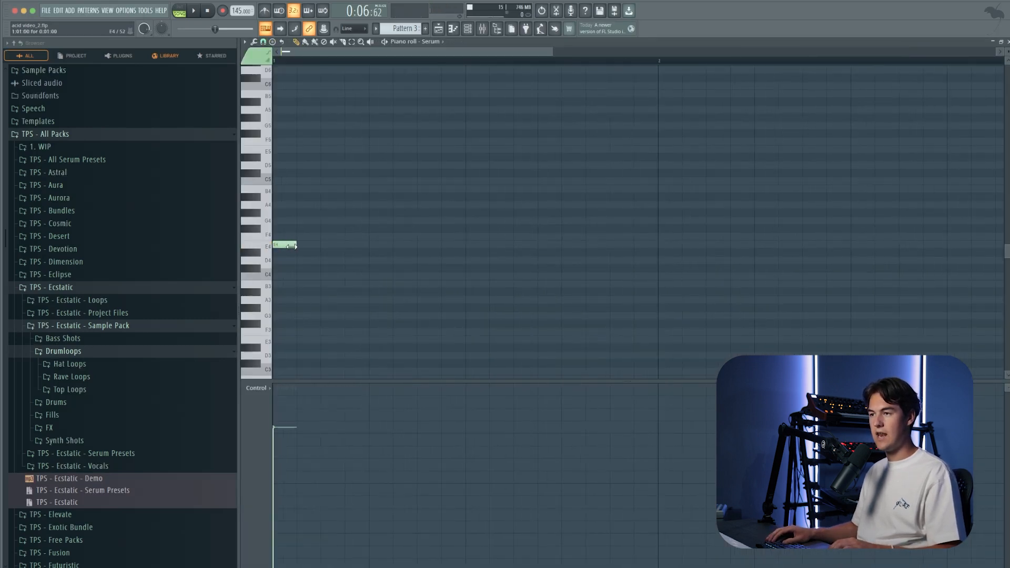
pyautogui.click(297, 244)
pyautogui.click(322, 244)
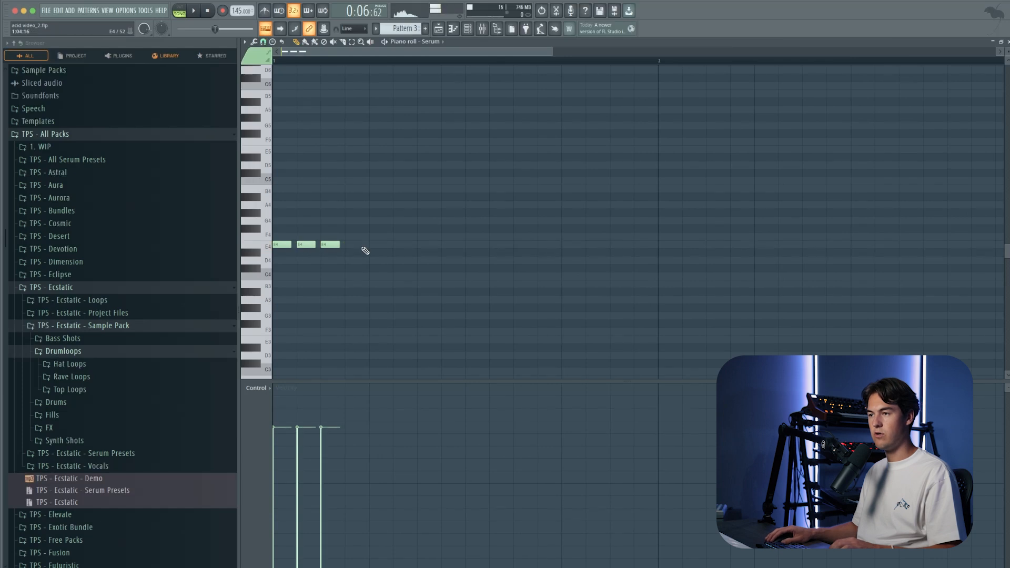
pyautogui.rightClick(378, 245)
pyautogui.scroll(-2, 379, 244)
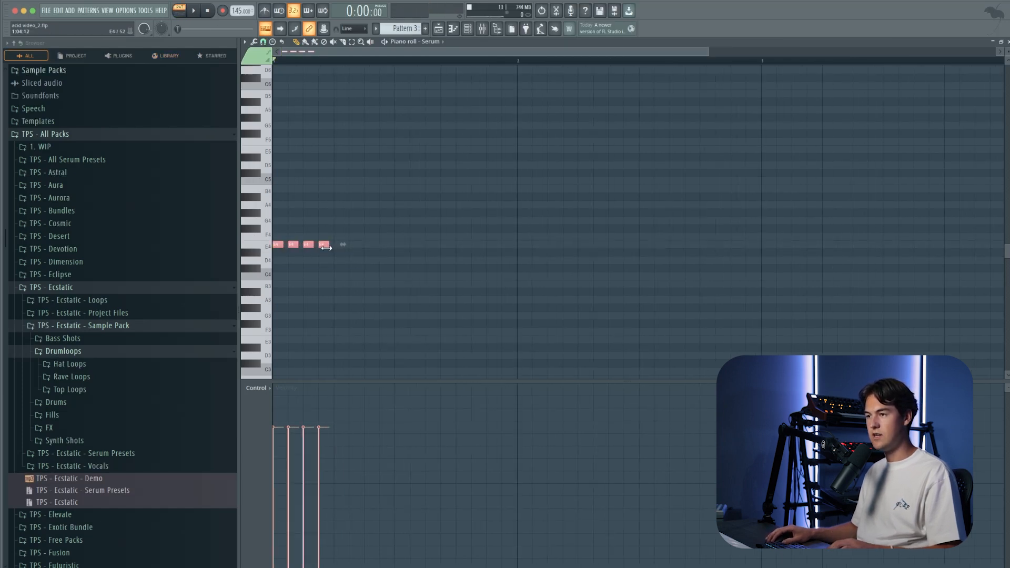
pyautogui.moveTo(323, 246); pyautogui.dragTo(453, 245)
pyautogui.press('space')
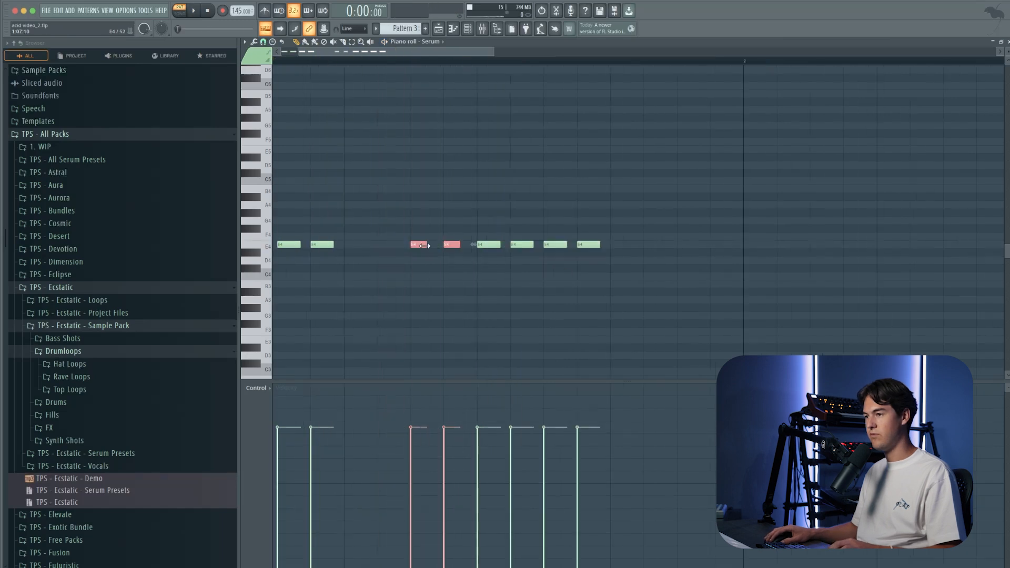
# Step: Add two shorter E4 notes just before the second group of four and fine-tune their length during playback
pyautogui.scroll(-2, 413, 223)
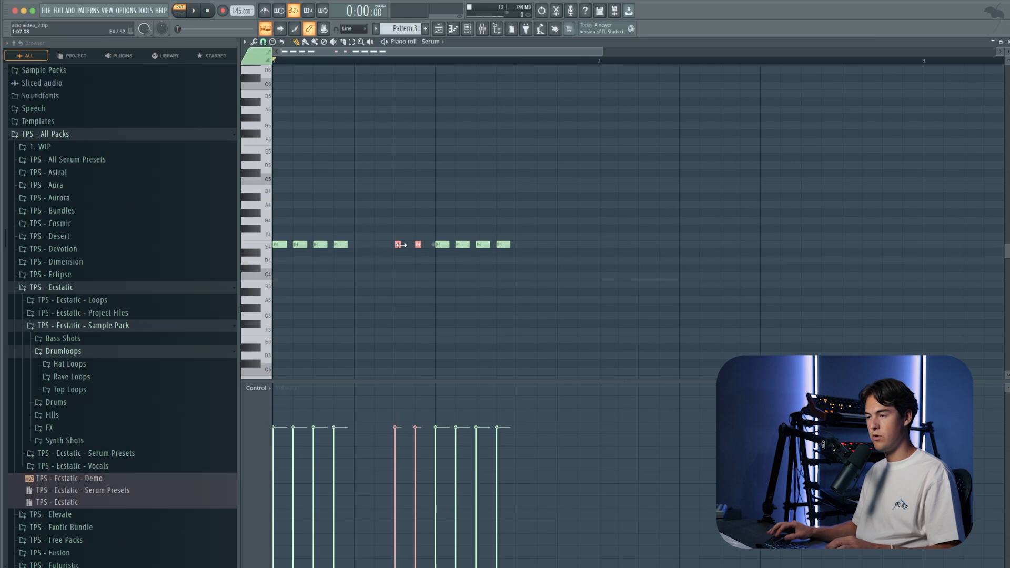
pyautogui.press('space')
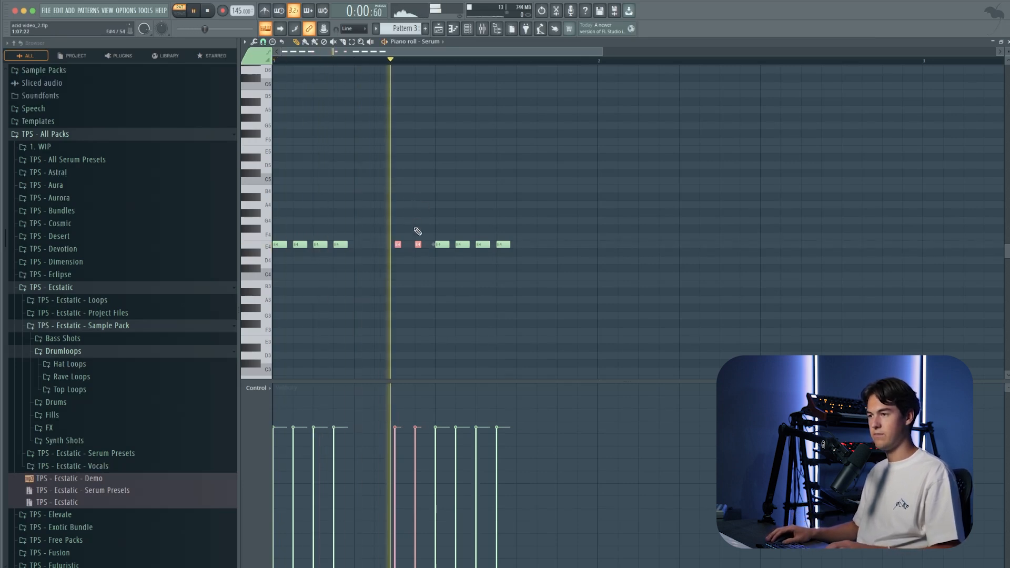
pyautogui.moveTo(405, 244); pyautogui.dragTo(404, 244)
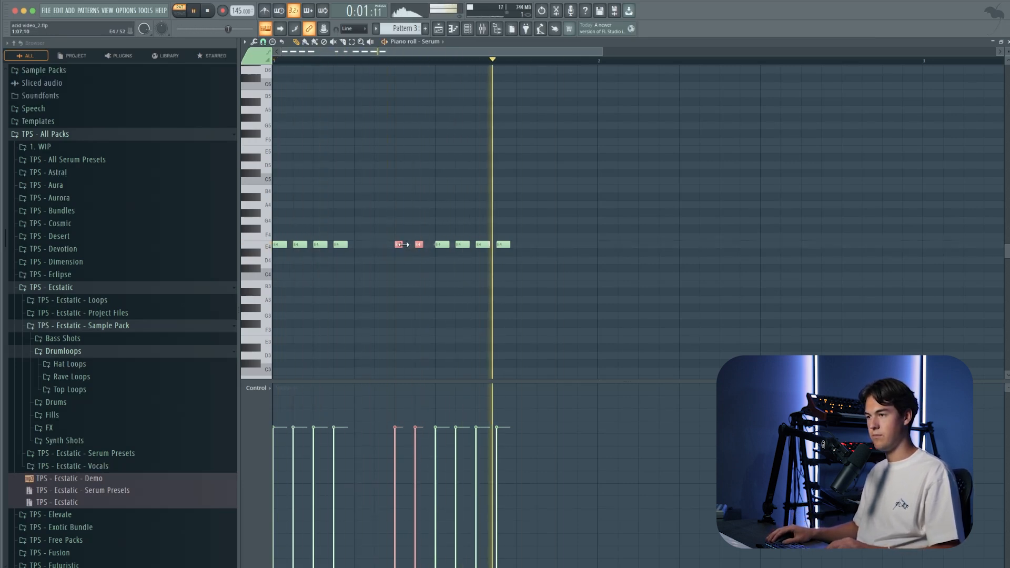
pyautogui.keyDown('super'); pyautogui.click(410, 261); pyautogui.keyUp('super')
pyautogui.press('space')
pyautogui.scroll(2, 450, 264)
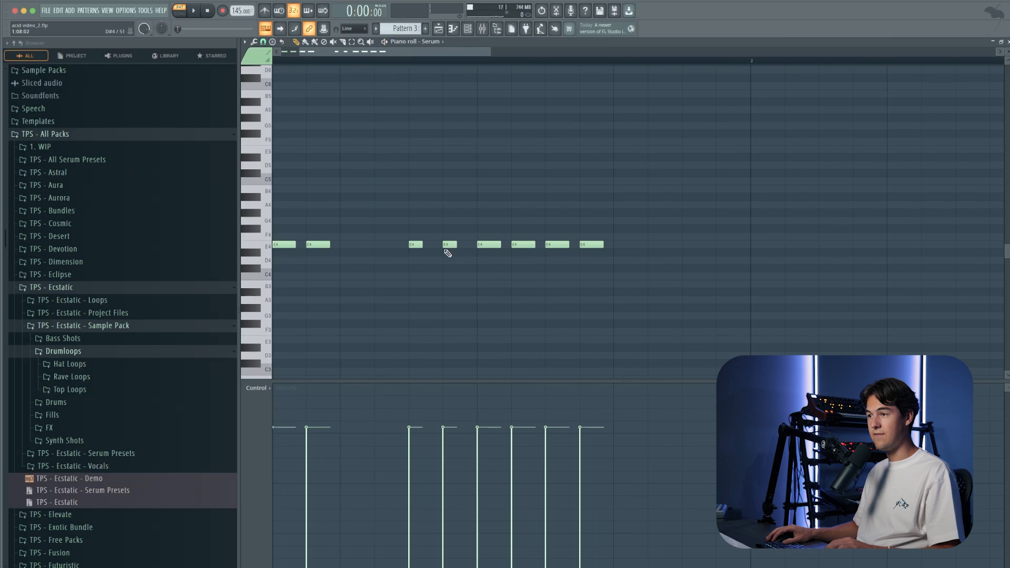
pyautogui.scroll(-2, 435, 247)
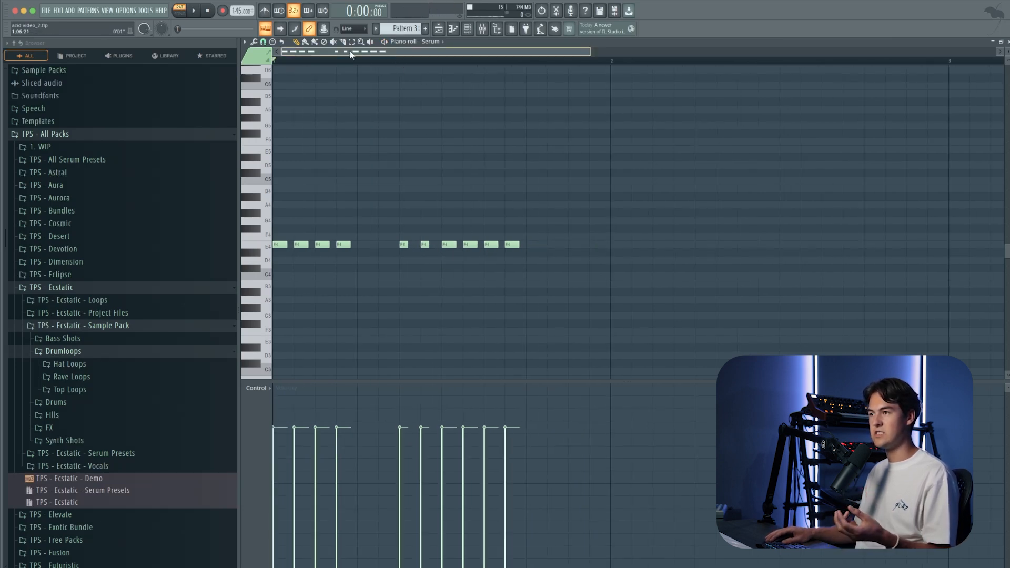
# Step: Play the pattern and add one longer E4 note at the end of bar 1
pyautogui.press('space')
pyautogui.click(574, 245)
pyautogui.moveTo(574, 245); pyautogui.dragTo(607, 246)
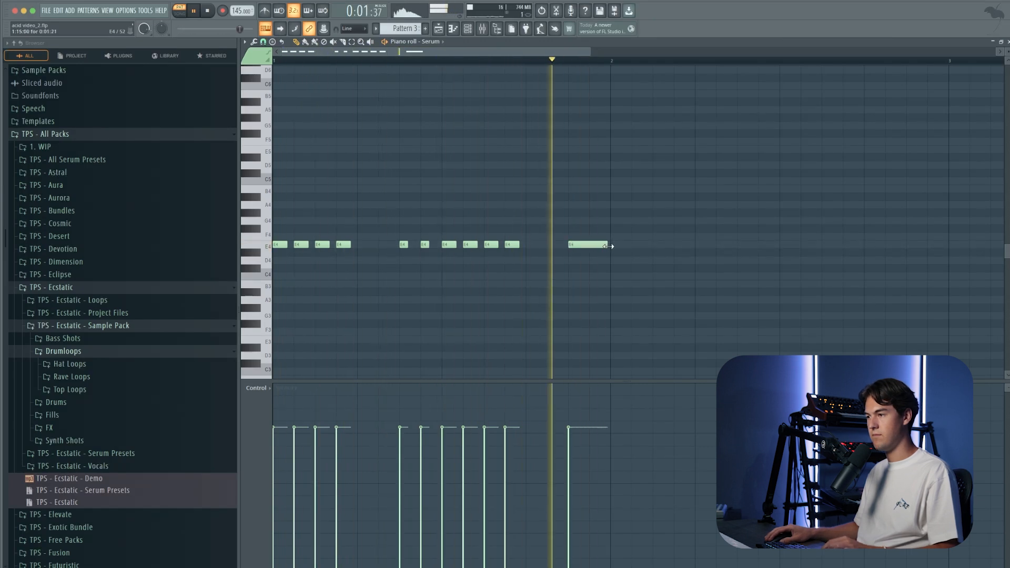
# Step: Duplicate the whole one-bar note sequence into bar 2, starting exactly at the bar line
pyautogui.scroll(-2, 575, 260)
pyautogui.hotkey('ctrl', 'a')
pyautogui.hotkey('ctrl', 'b')
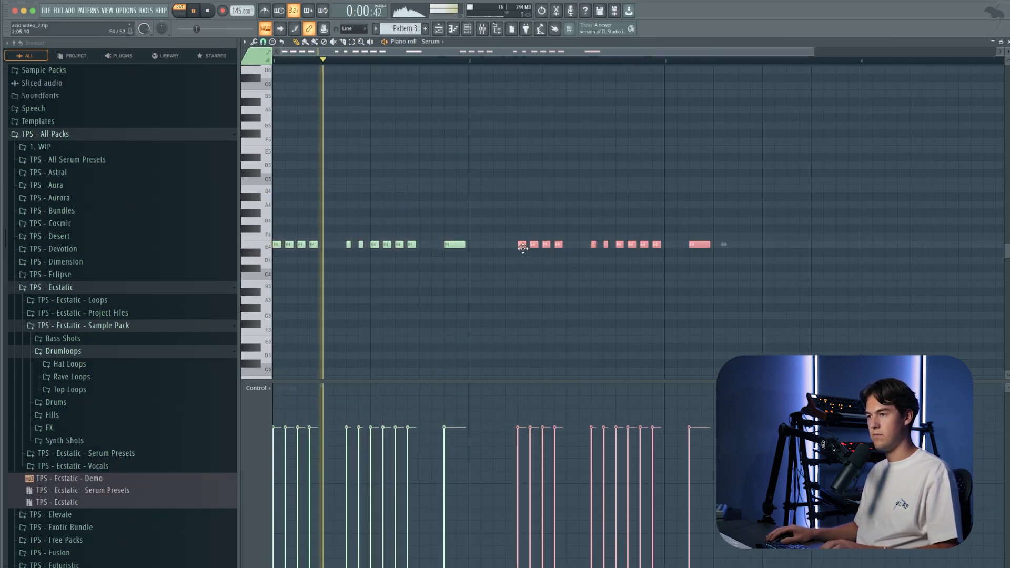
pyautogui.press('space')
pyautogui.scroll(-1, 547, 166)
pyautogui.scroll(-2, 547, 167)
pyautogui.hotkey('ctrl', 'd')
# Step: Select the time range of the first two bars and duplicate it so that the notes fill four bars
pyautogui.moveTo(541, 62); pyautogui.dragTo(30, 51)
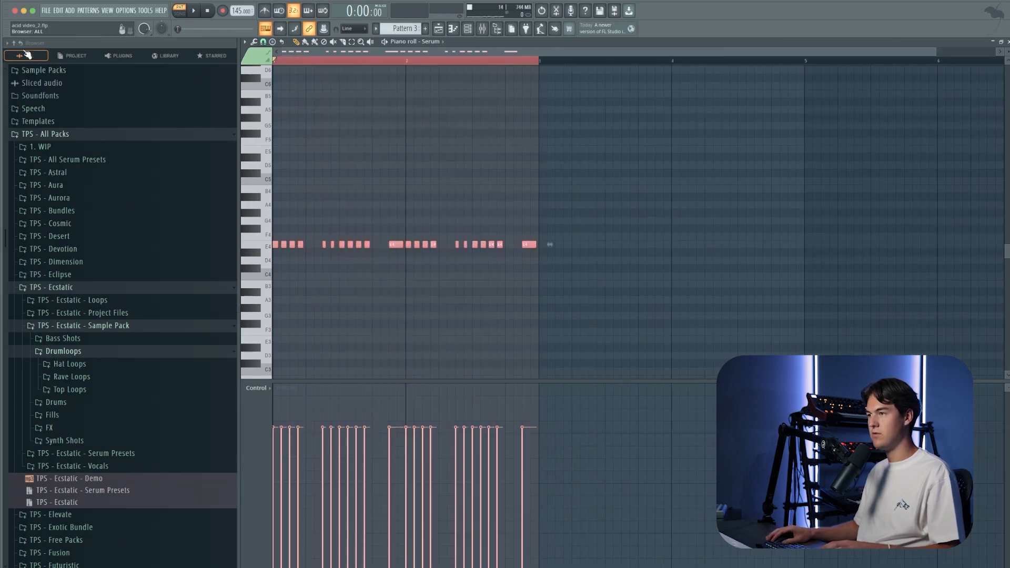
pyautogui.hotkey('ctrl', 'b')
pyautogui.scroll(1, 583, 62)
pyautogui.click(583, 62)
pyautogui.hotkey('ctrl', 'd')
# Step: Select the last long note in bar 4 and raise it one octave to E5
pyautogui.press('space')
pyautogui.keyDown('ctrl'); pyautogui.moveTo(922, 268); pyautogui.dragTo(910, 234); pyautogui.keyUp('ctrl')
pyautogui.press('space')
pyautogui.hotkey('ctrl', 'Up')
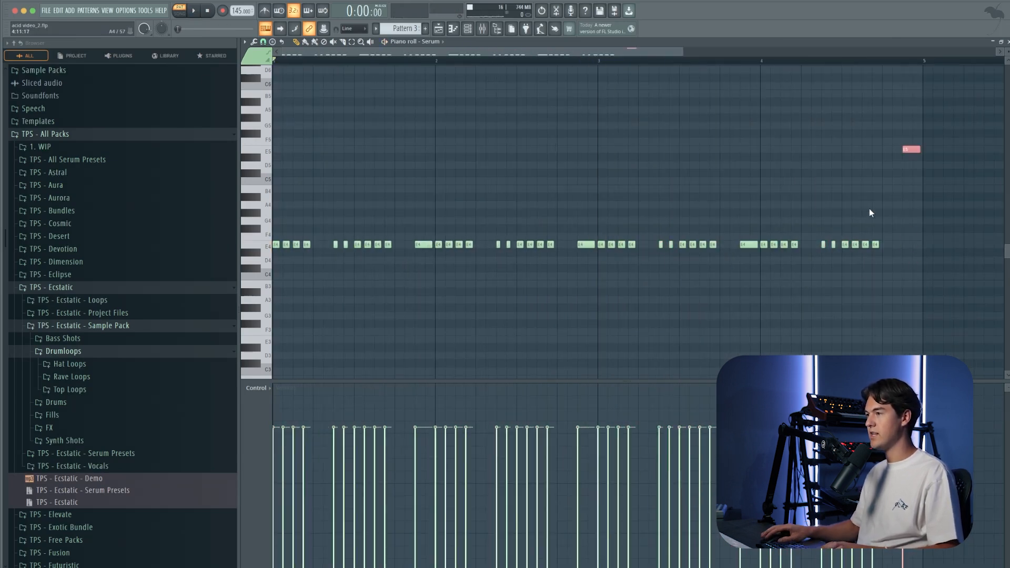
pyautogui.hotkey('ctrl', 'd')
# Step: Play the pattern and audition the Cutoff macro of the Serum ACID - Perfection preset
pyautogui.press('space')
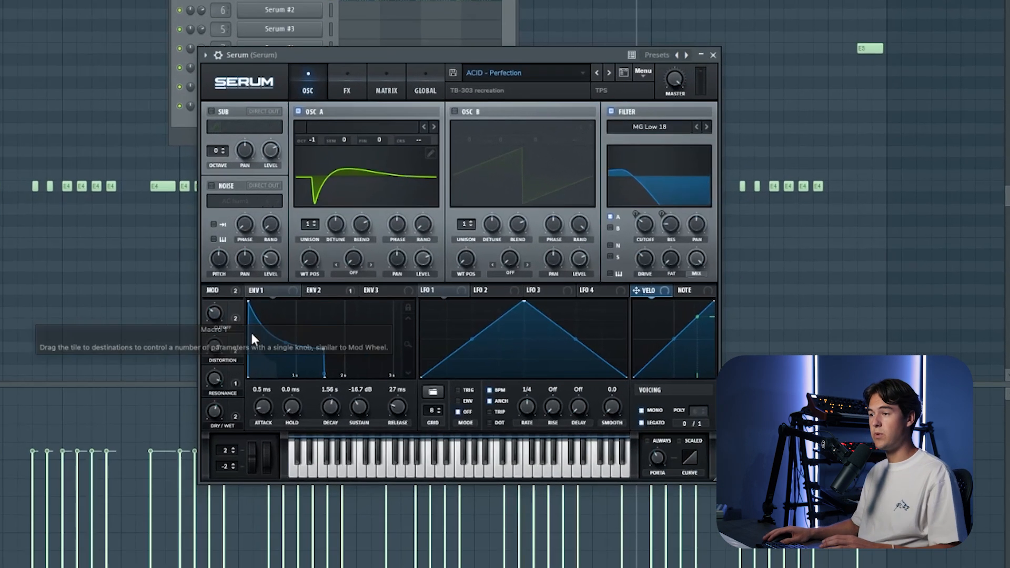
pyautogui.moveTo(222, 326)
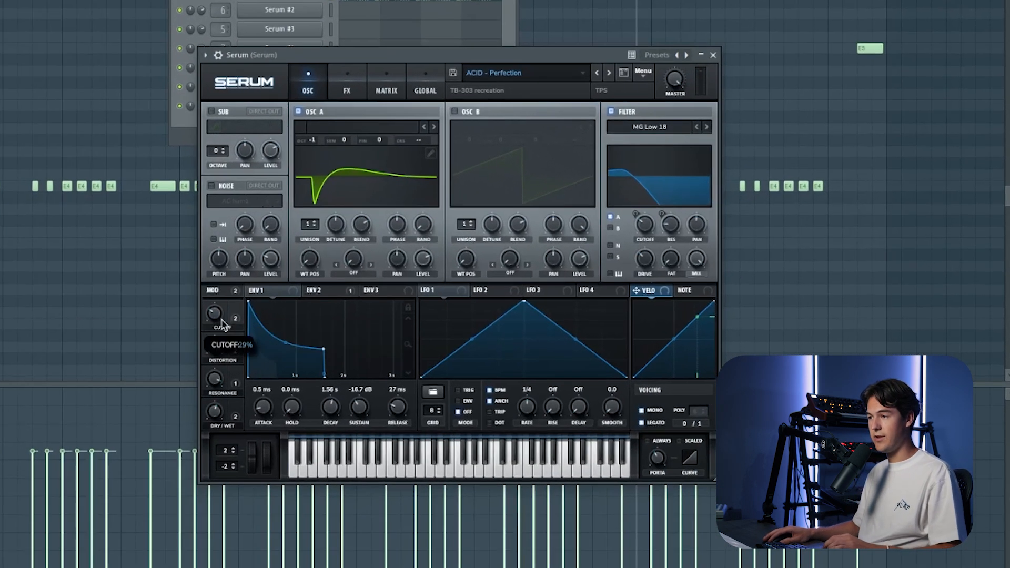
pyautogui.moveTo(220, 337)
pyautogui.mouseDown()
pyautogui.moveTo(223, 319)
pyautogui.moveTo(223, 342)
pyautogui.mouseUp()
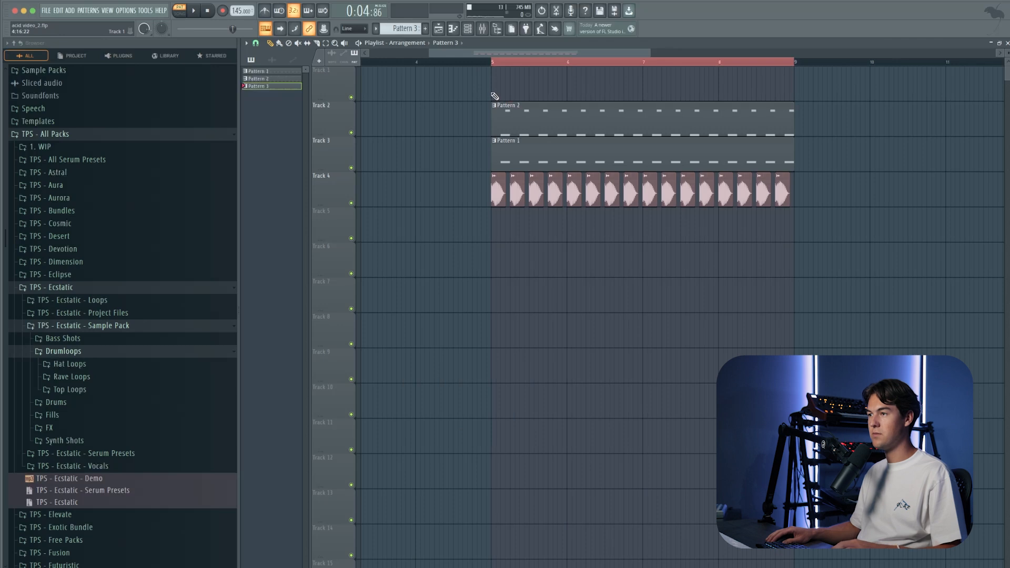
# Step: Place Pattern 3 on Track 1 at bar 5 in the playlist and insert an empty track above it
pyautogui.click(494, 96)
pyautogui.press('space')
pyautogui.rightClick(327, 91)
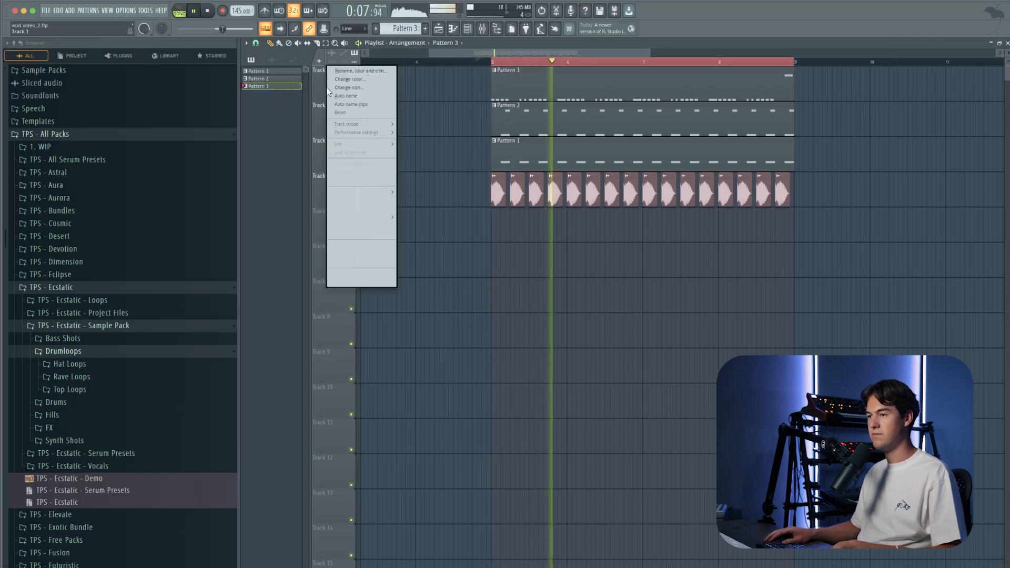
pyautogui.click(362, 244)
pyautogui.press('space')
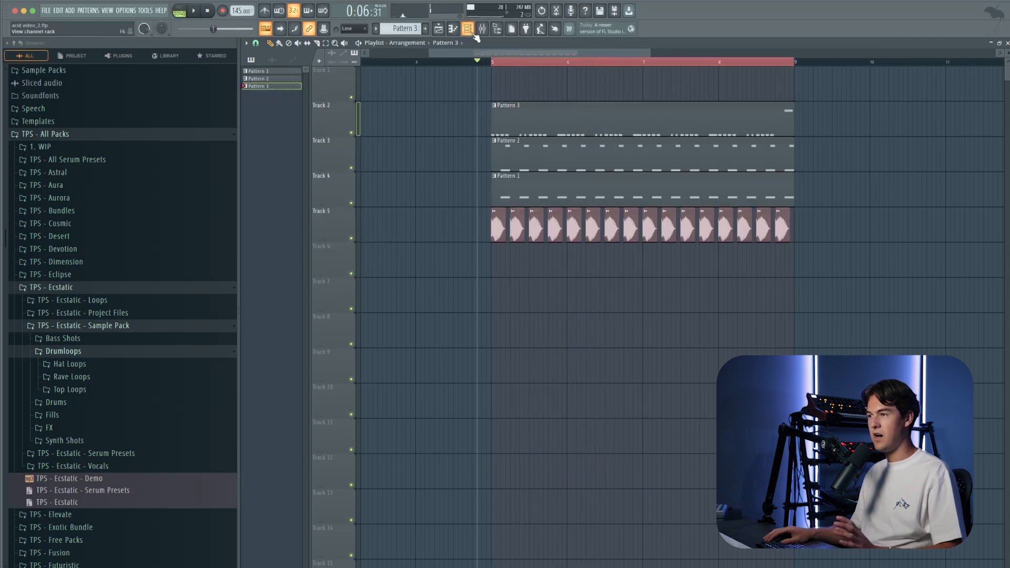
# Step: Add Fruity parametric EQ 2 to the first effect slot of the Serum mixer track
pyautogui.click(470, 30)
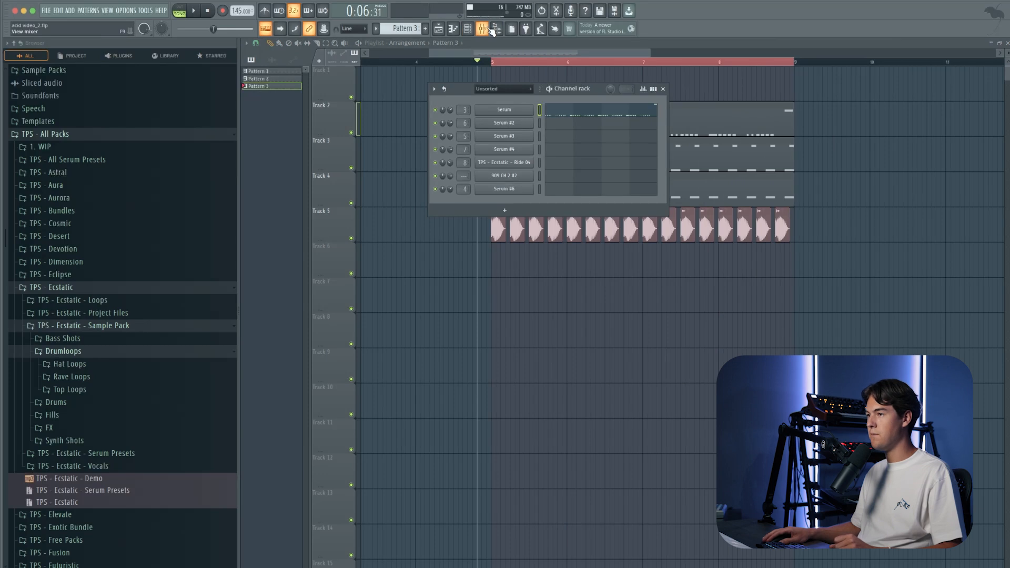
pyautogui.click(491, 29)
pyautogui.click(779, 306)
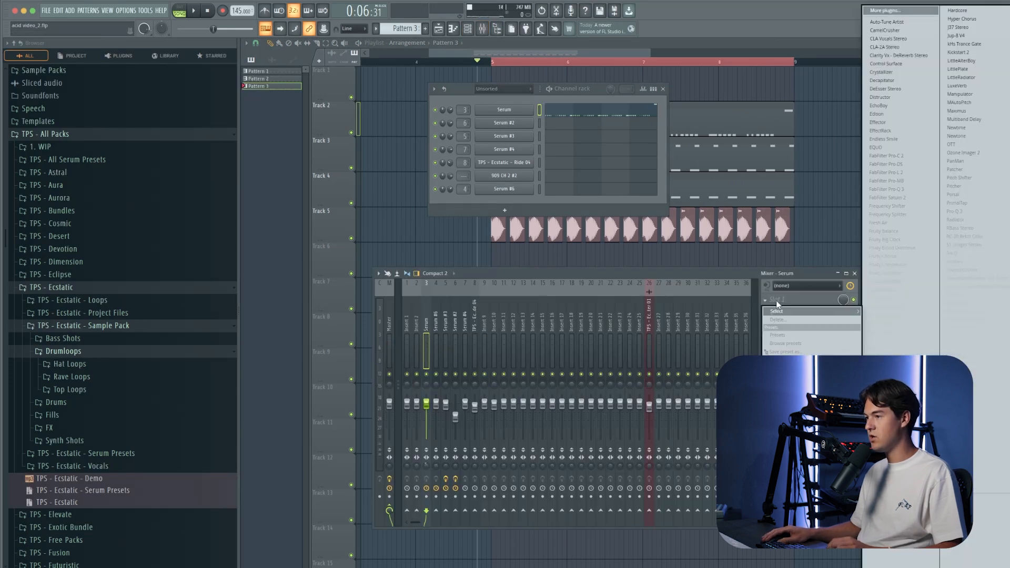
pyautogui.click(900, 315)
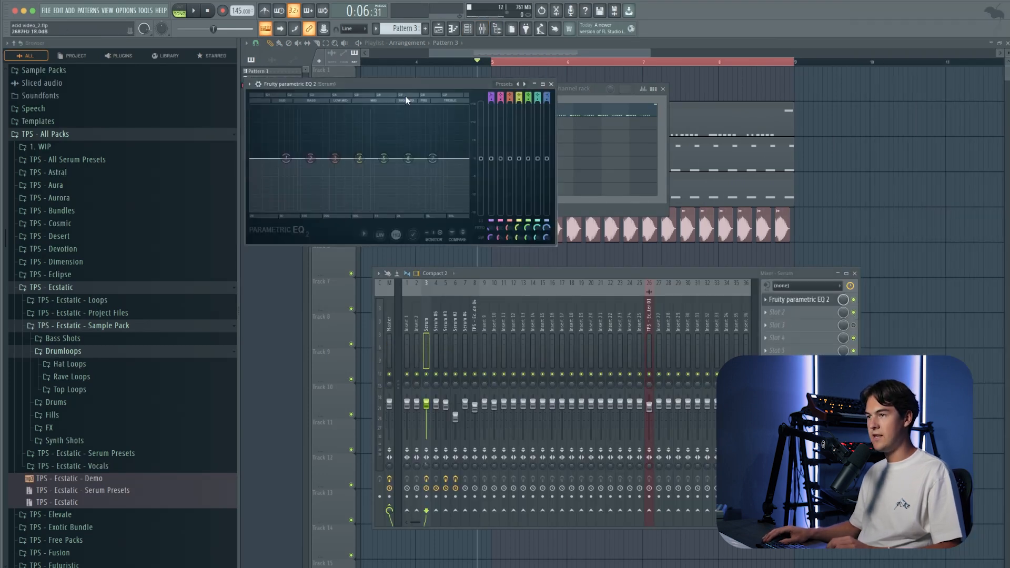
pyautogui.moveTo(404, 82); pyautogui.dragTo(485, 162)
# Step: Make EQ band 1 a Gentle 6 high-pass at about 115 Hz and boost band 6 in the highs
pyautogui.click(332, 226)
pyautogui.click(333, 227)
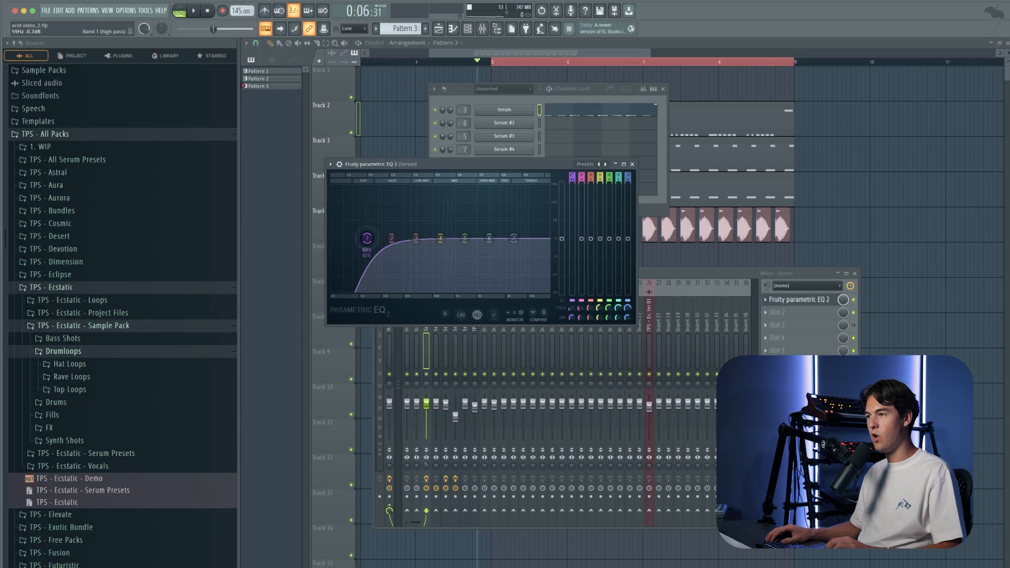
pyautogui.moveTo(367, 238); pyautogui.dragTo(377, 238)
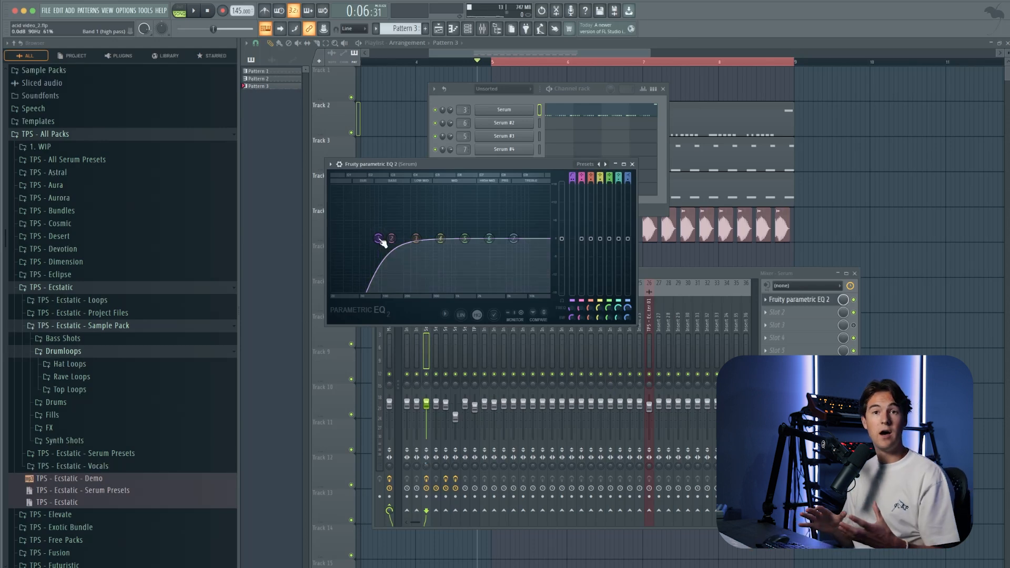
pyautogui.scroll(1, 380, 239)
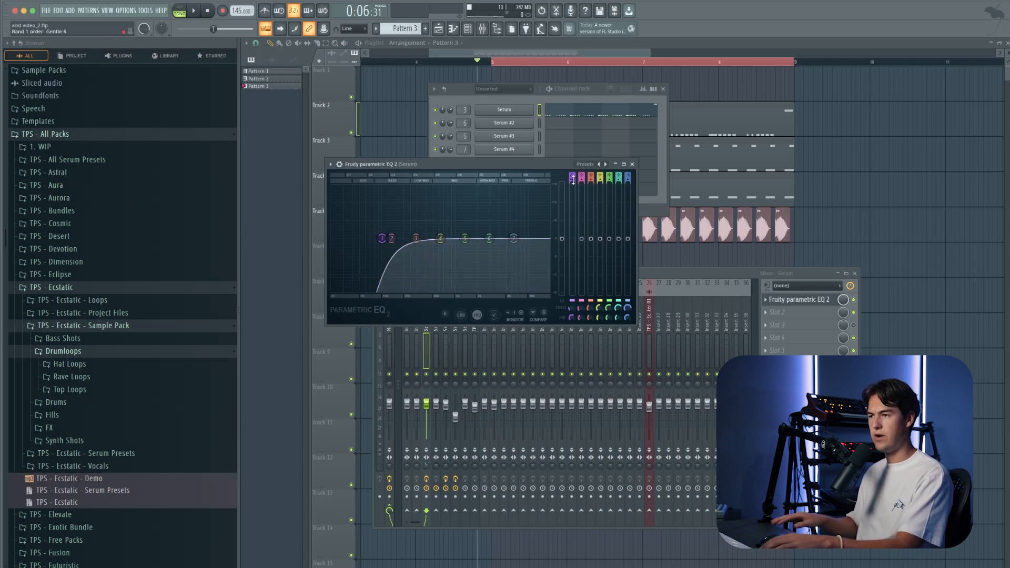
pyautogui.moveTo(383, 239); pyautogui.dragTo(388, 239)
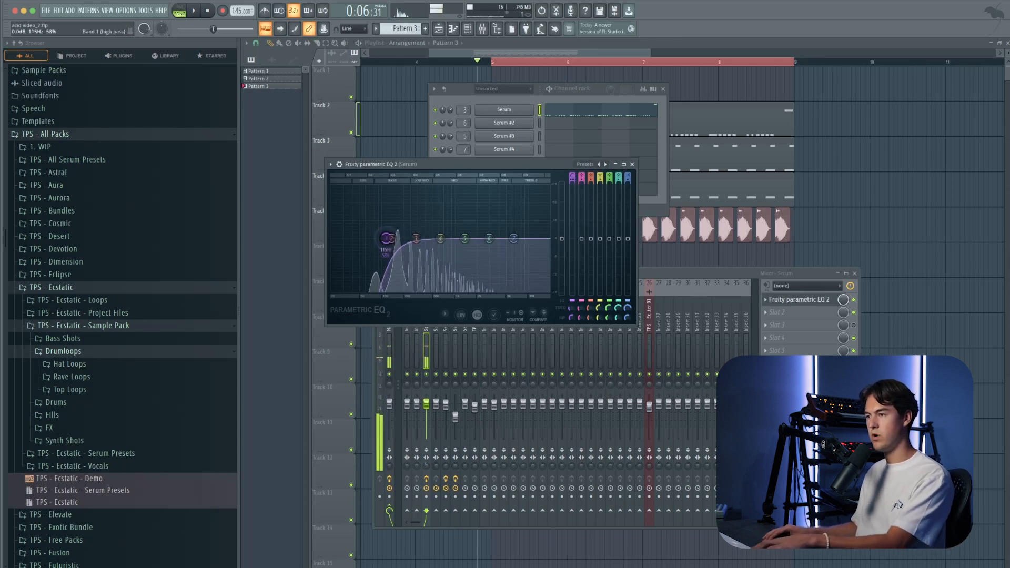
pyautogui.moveTo(489, 238); pyautogui.dragTo(507, 221)
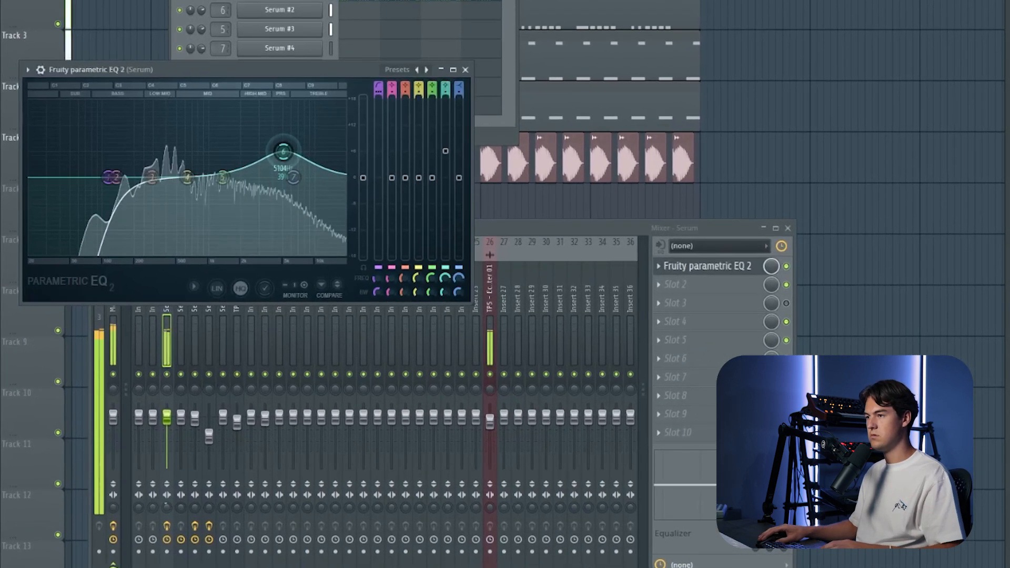
pyautogui.moveTo(396, 186); pyautogui.dragTo(398, 236)
pyautogui.moveTo(286, 210); pyautogui.dragTo(287, 149)
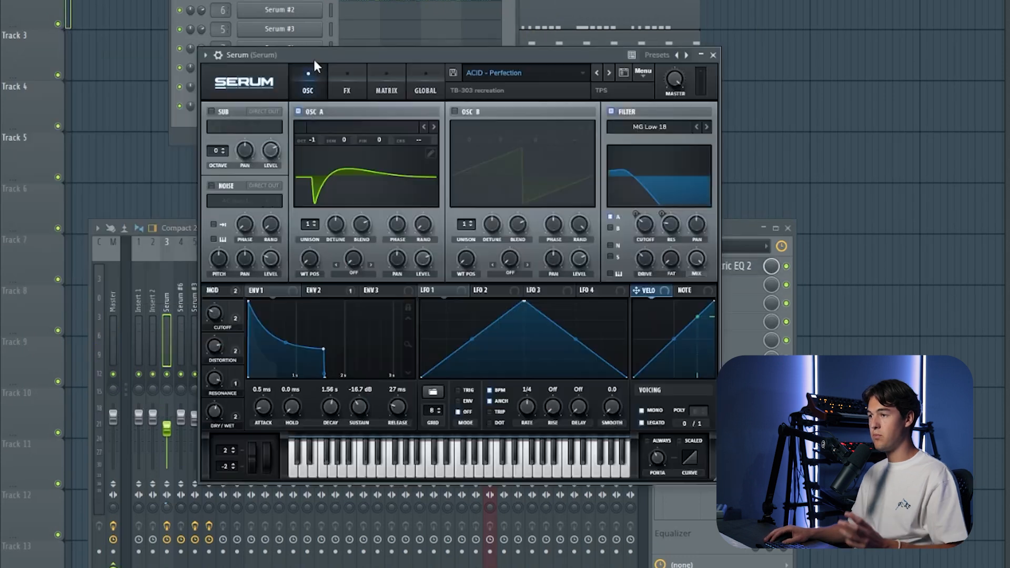
# Step: Examine the effects of the ACID - Perfection preset by toggling its reverb and delay during playback, and close Serum
pyautogui.click(343, 80)
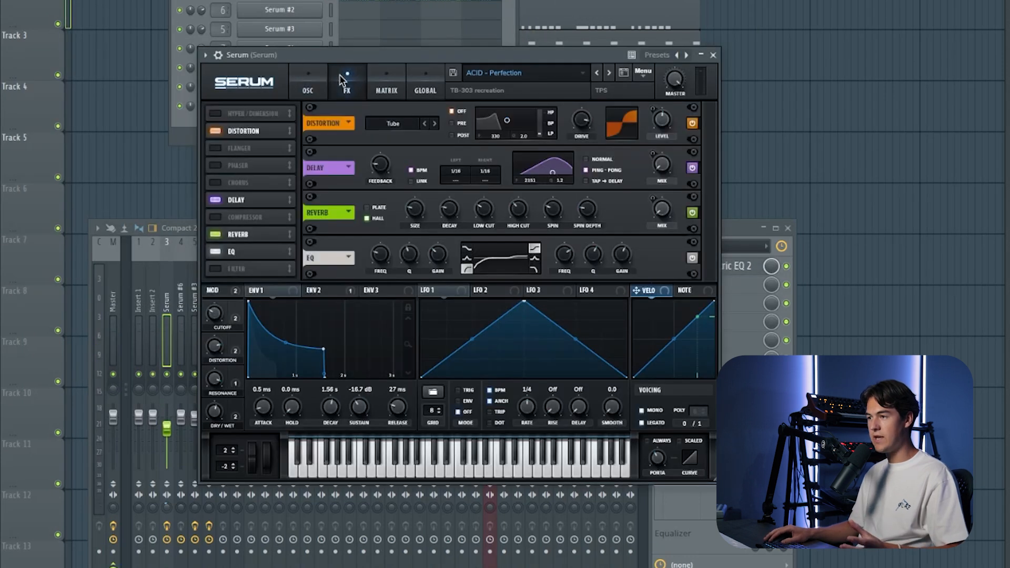
pyautogui.press('space')
pyautogui.click(215, 234)
pyautogui.click(215, 200)
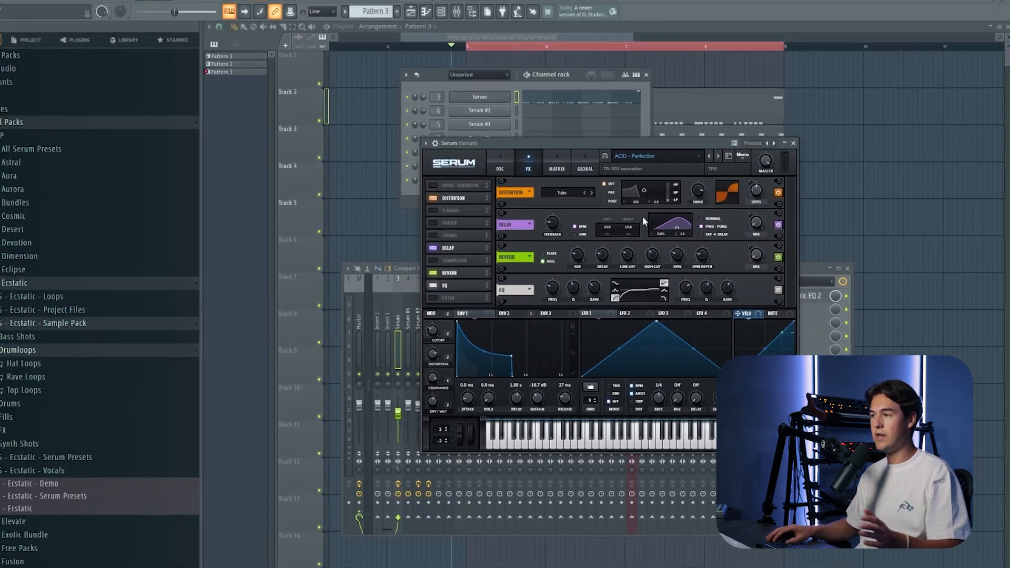
pyautogui.click(713, 55)
# Step: Add Kickstart 2 to the Serum mixer track and audition the sidechained acid
pyautogui.click(779, 363)
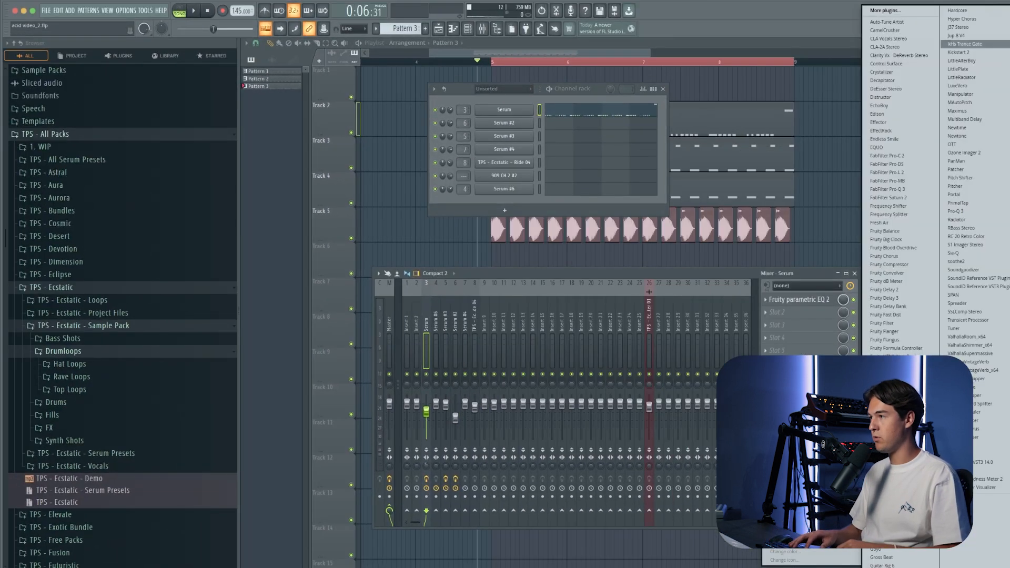
pyautogui.click(959, 52)
pyautogui.moveTo(123, 151); pyautogui.dragTo(158, 149)
pyautogui.press('space')
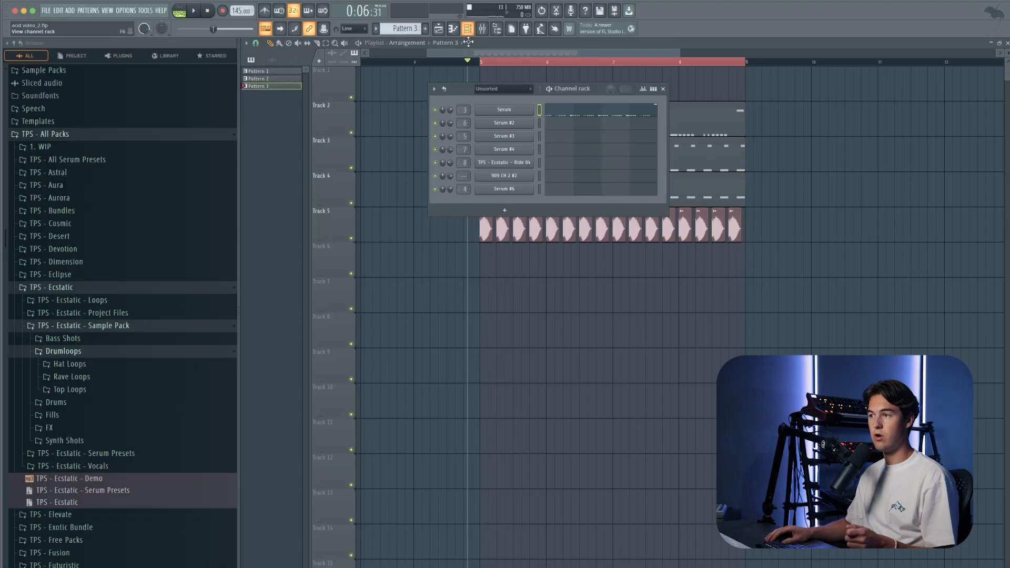
# Step: Reopen the first Serum channel, audition its Cutoff macro over the full loop, and close the synth
pyautogui.click(517, 111)
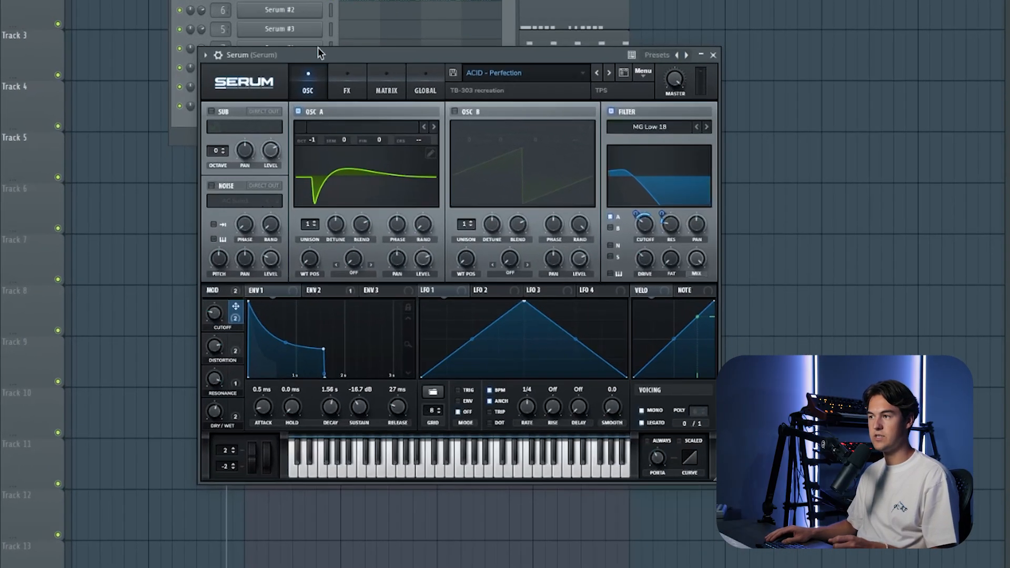
pyautogui.moveTo(531, 152); pyautogui.dragTo(522, 172)
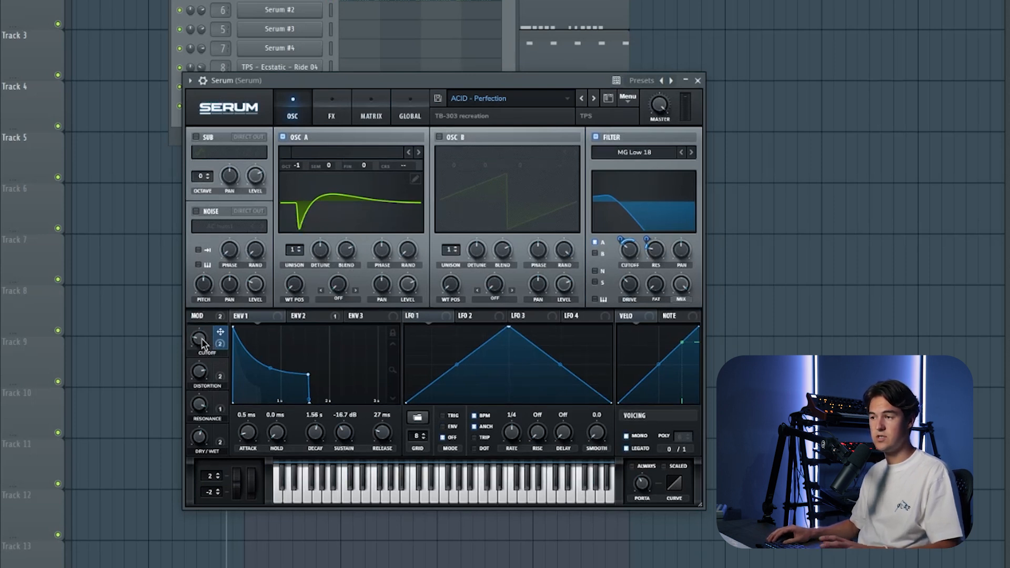
pyautogui.press('space')
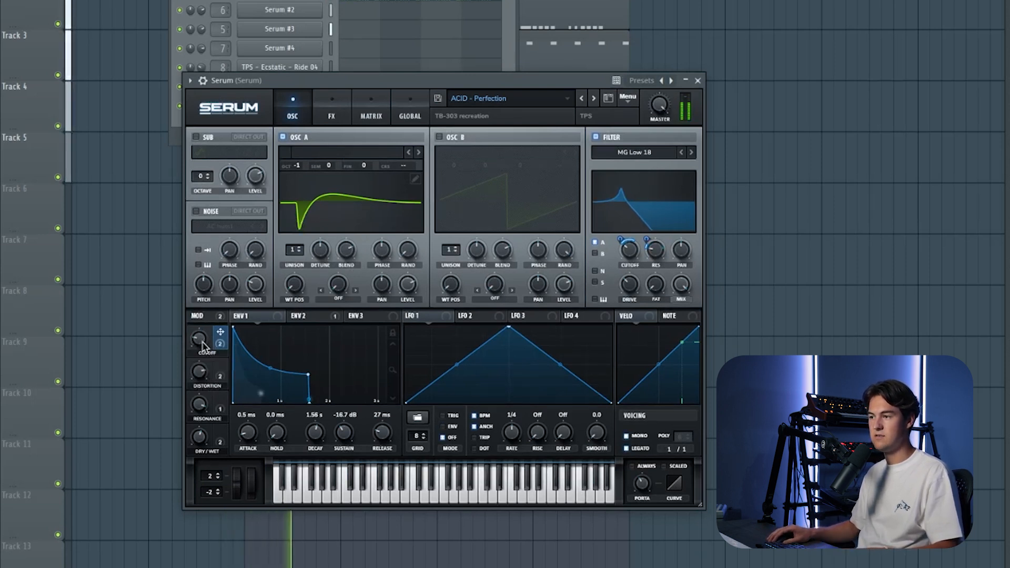
pyautogui.moveTo(202, 348)
pyautogui.moveTo(203, 347); pyautogui.dragTo(198, 326)
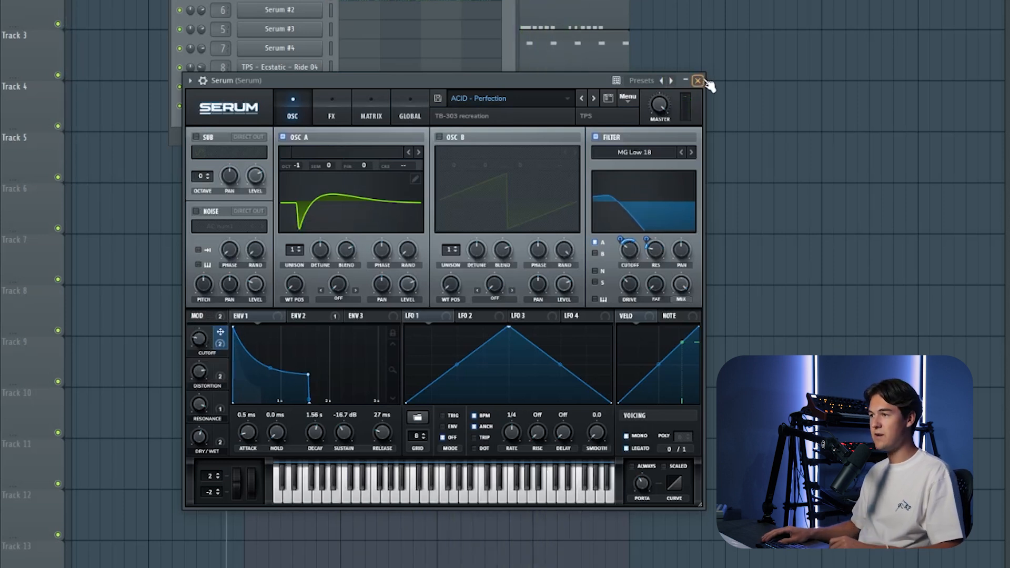
pyautogui.click(698, 81)
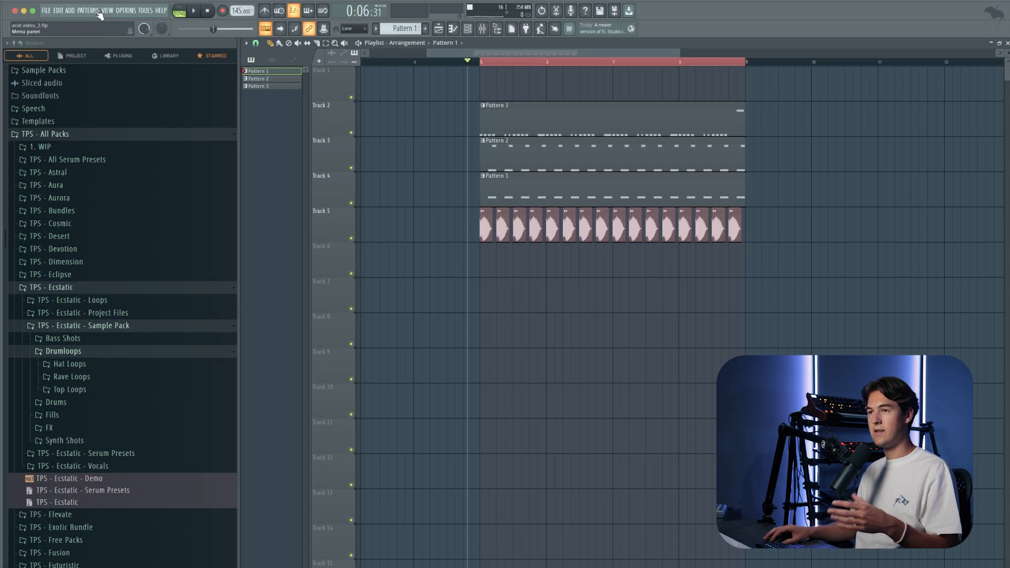
# Step: Create the empty Pattern 4 and open the Serum #6 channel with the ACID - Narcotic preset
pyautogui.click(98, 13)
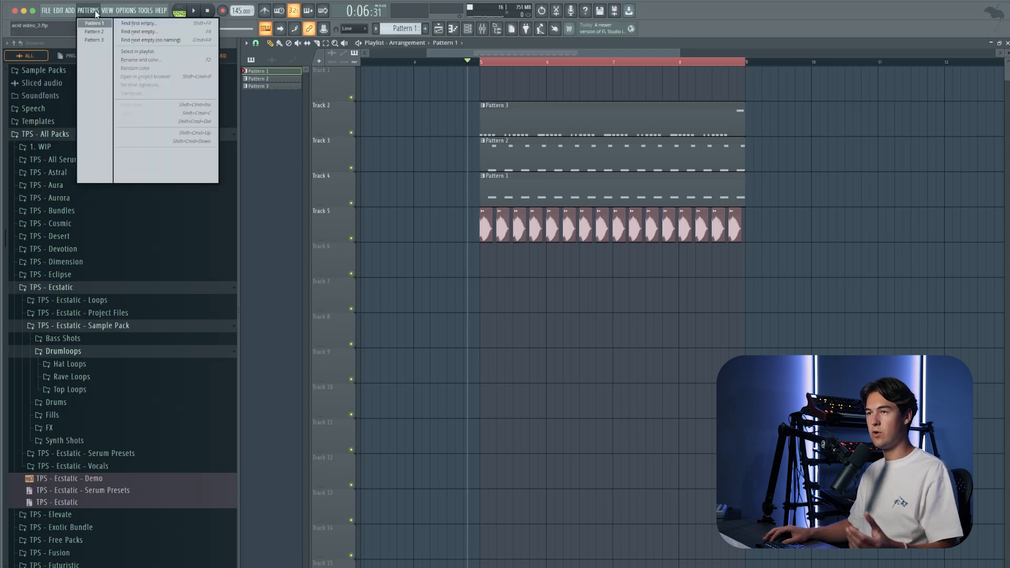
pyautogui.click(142, 26)
pyautogui.click(483, 31)
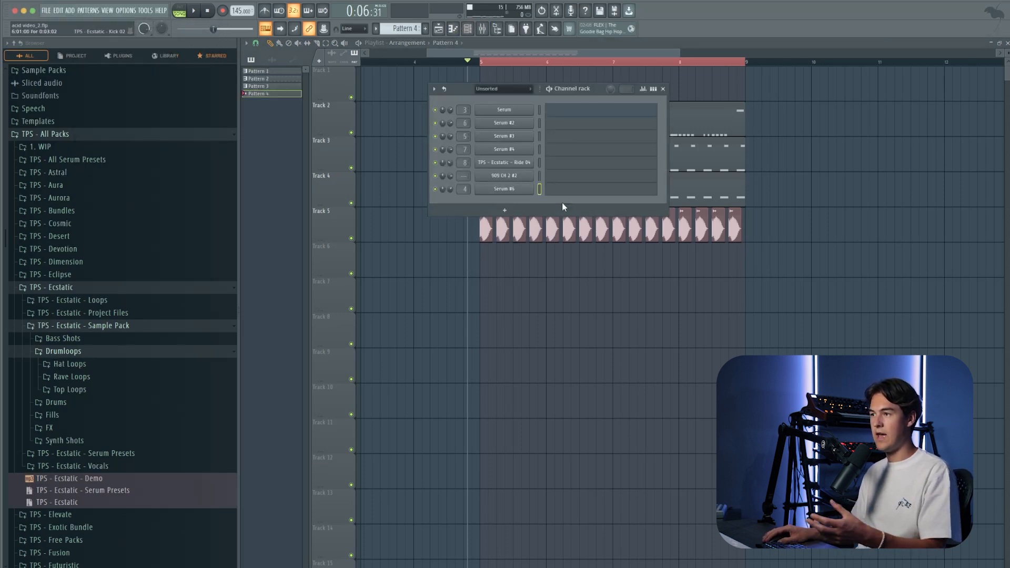
pyautogui.click(522, 192)
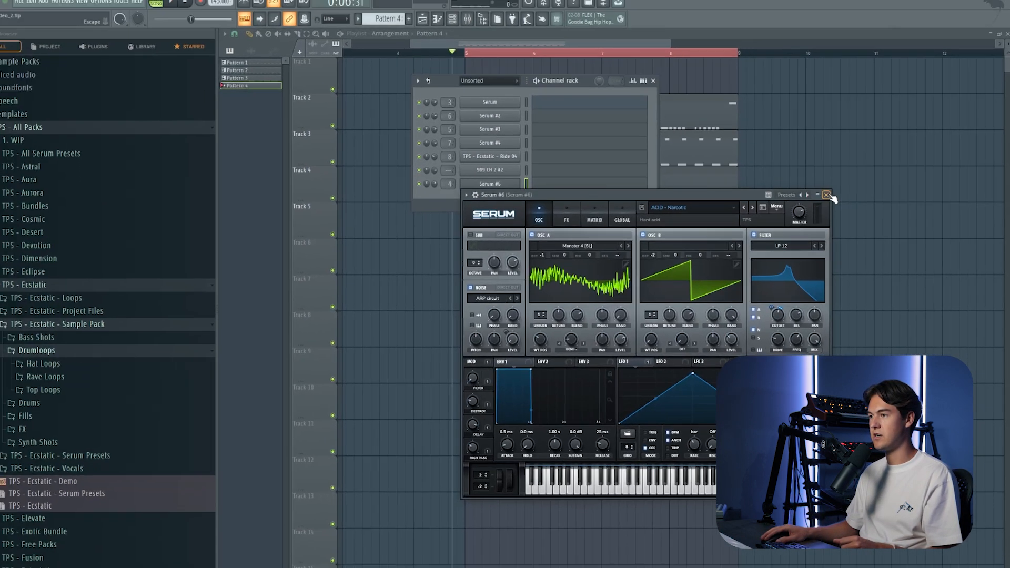
# Step: Place a Pattern 4 clip on Track 1 spanning bars 5 to 9 and start the loop
pyautogui.click(87, 10)
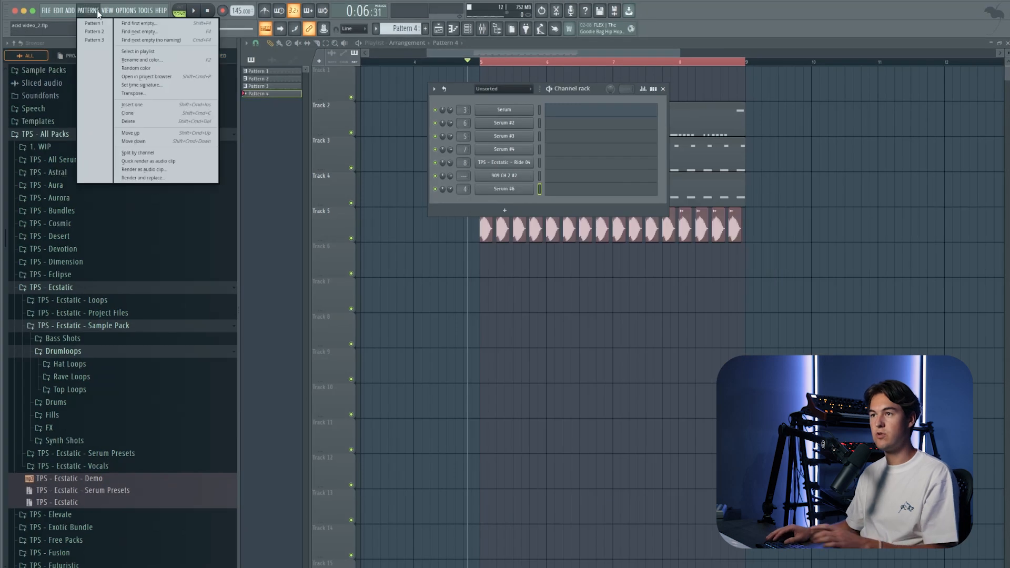
pyautogui.click(509, 65)
pyautogui.press('F6')
pyautogui.click(467, 82)
pyautogui.rightClick(467, 82)
pyautogui.click(474, 83)
pyautogui.press('space')
pyautogui.moveTo(502, 84); pyautogui.dragTo(745, 94)
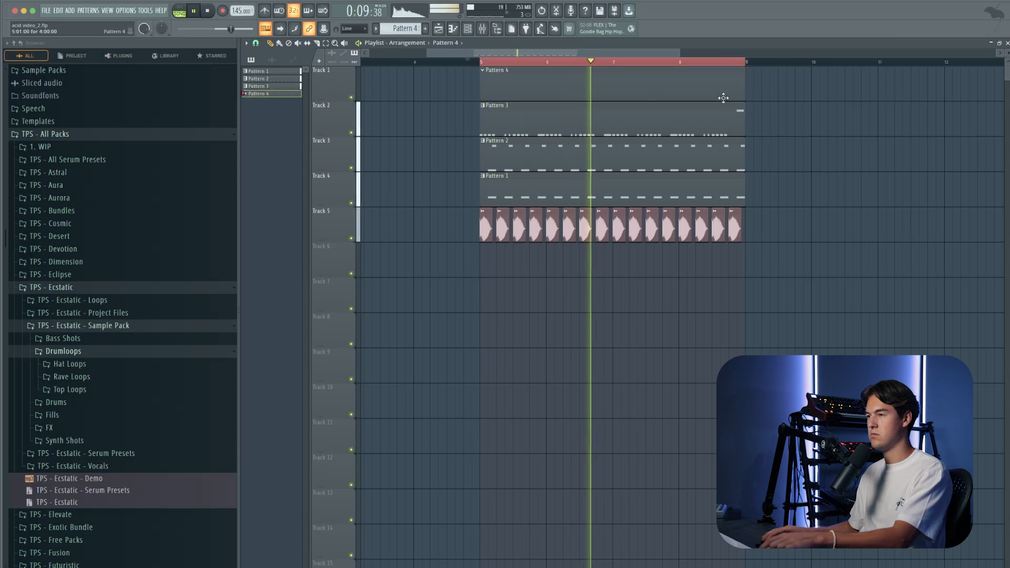
# Step: Open Serum #6 over the running loop, play a three-note E4 phrase in Pattern 4's last bar, and close the synth
pyautogui.press('F6')
pyautogui.click(533, 189)
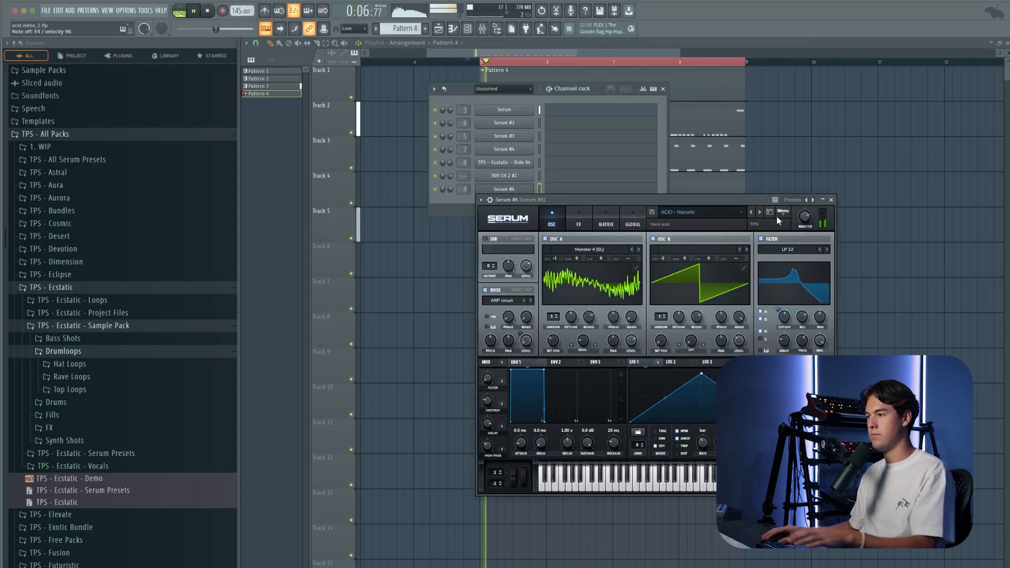
pyautogui.click(831, 200)
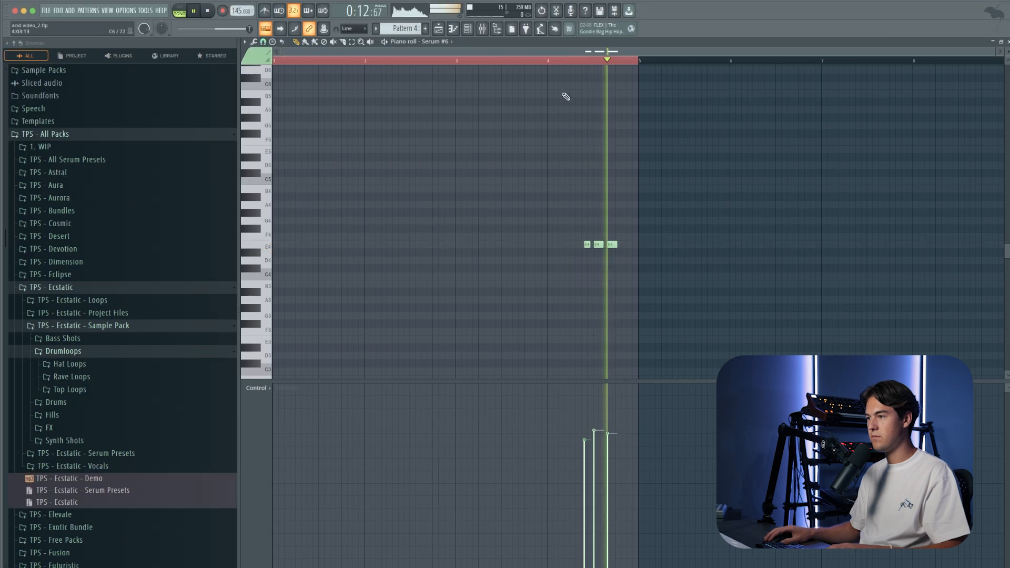
# Step: Quantize the three E4 notes in bar 4, shorten the outer two, and move the last one slightly earlier
pyautogui.scroll(3, 609, 231)
pyautogui.moveTo(613, 246); pyautogui.dragTo(627, 245)
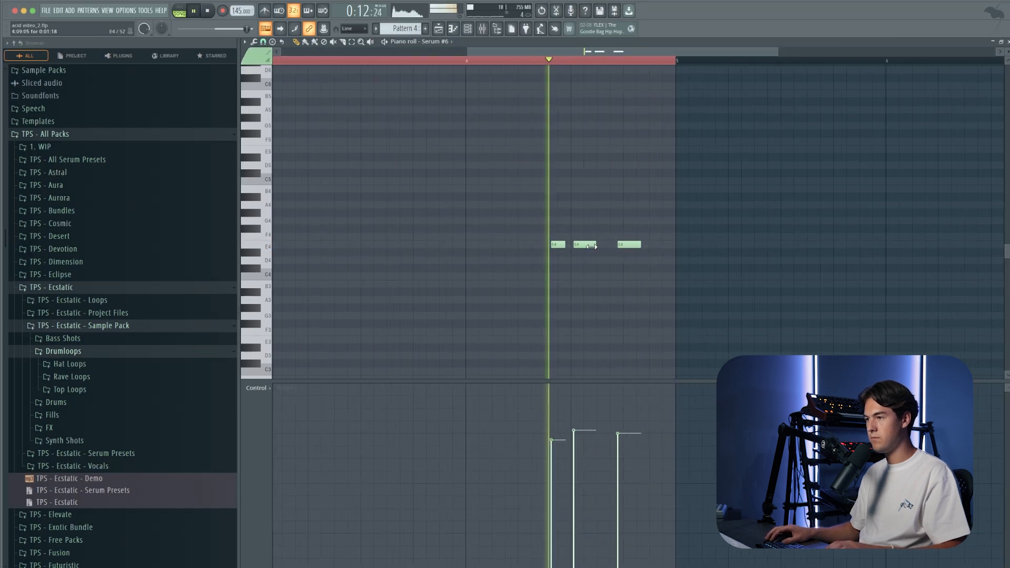
pyautogui.hotkey('ctrl', 'q')
pyautogui.press('space')
pyautogui.moveTo(566, 245); pyautogui.dragTo(557, 245)
pyautogui.press('space')
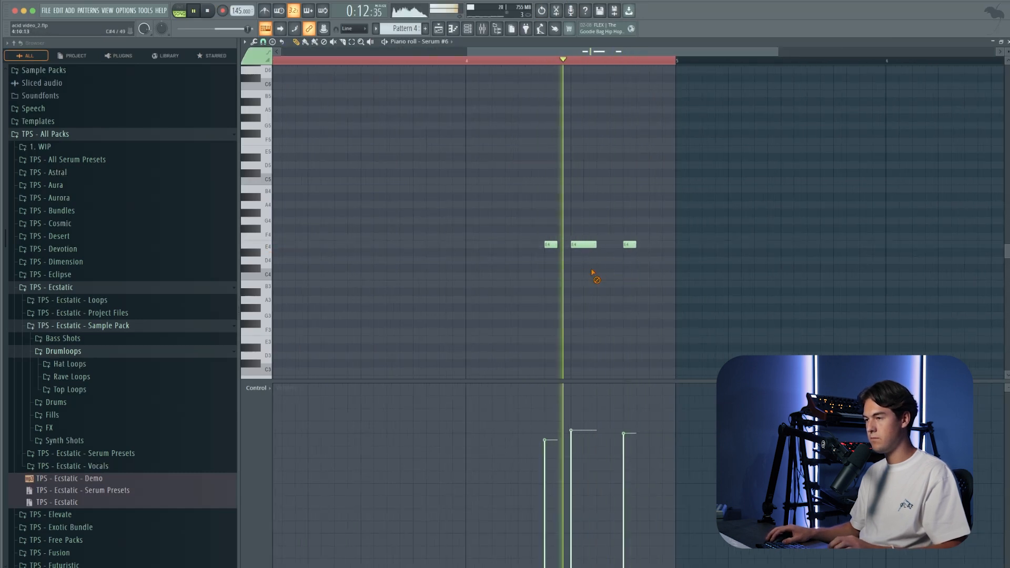
pyautogui.moveTo(630, 246); pyautogui.dragTo(617, 245)
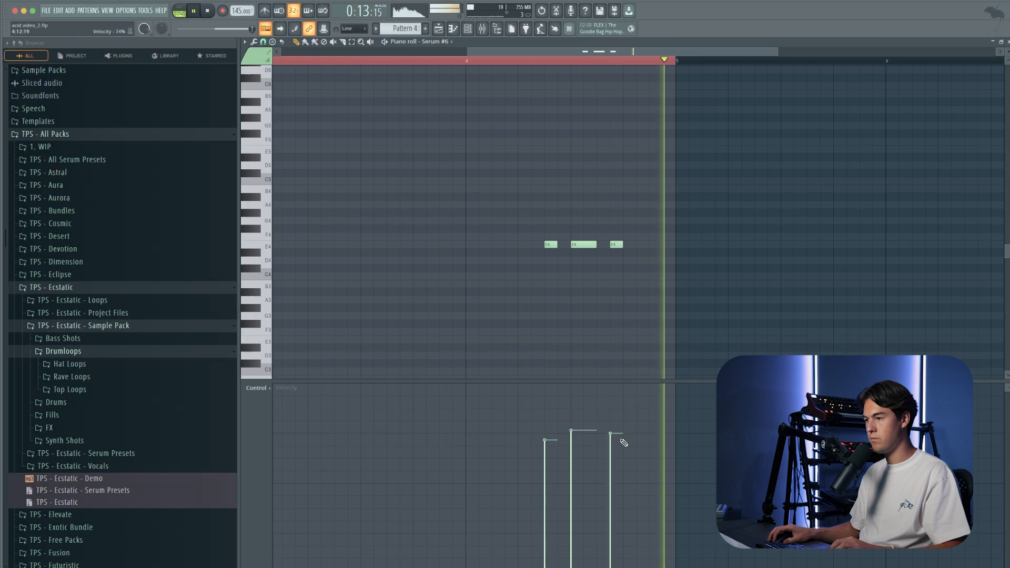
pyautogui.press('space')
# Step: Return to the playlist and audition the Pattern 4 acid phrase against the bass and kicks
pyautogui.click(468, 30)
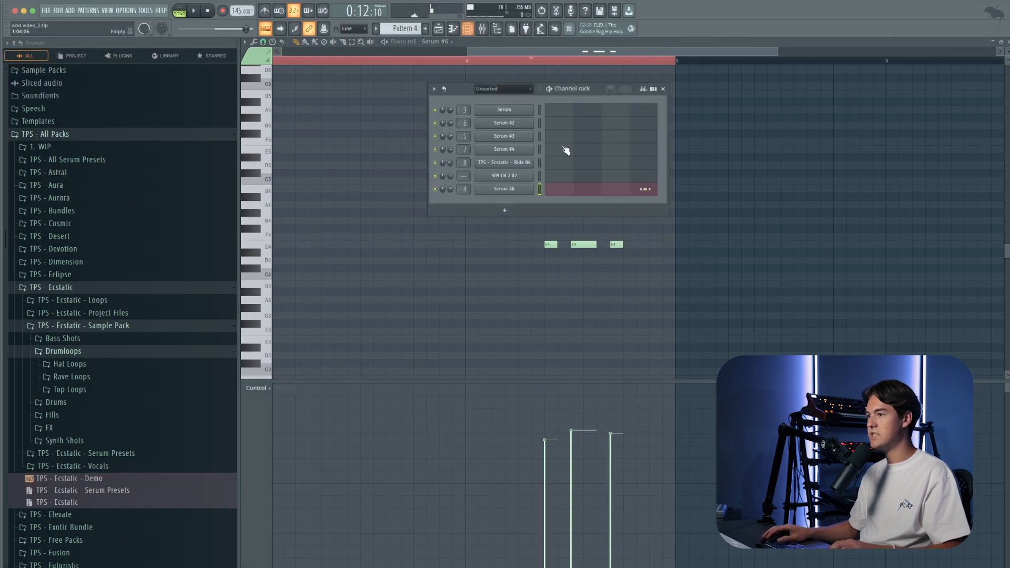
pyautogui.click(439, 29)
pyautogui.press('space')
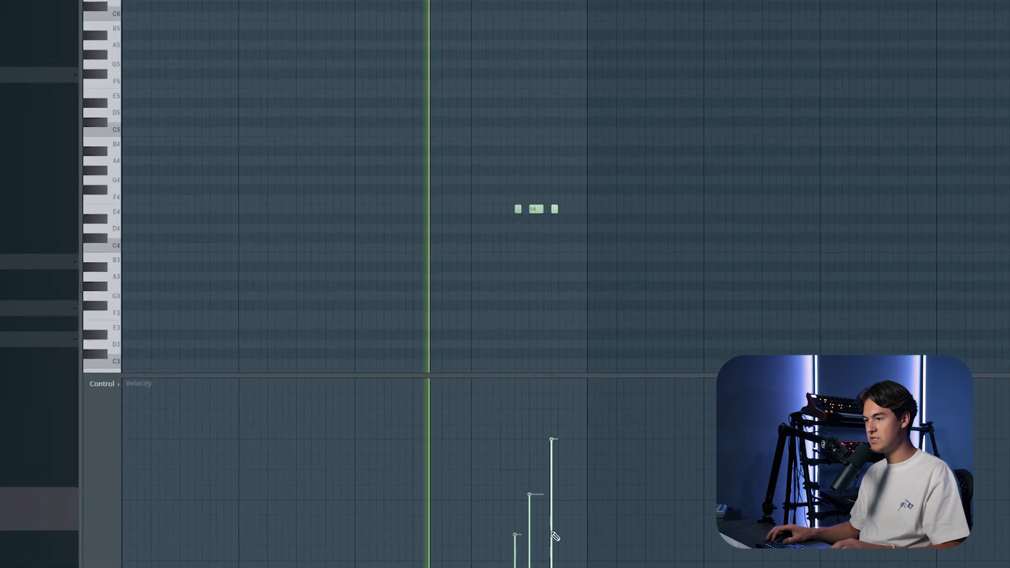
# Step: Adjust the velocities of the E4 notes and add a fourth short E4 note at the end of bar 4
pyautogui.click(552, 540)
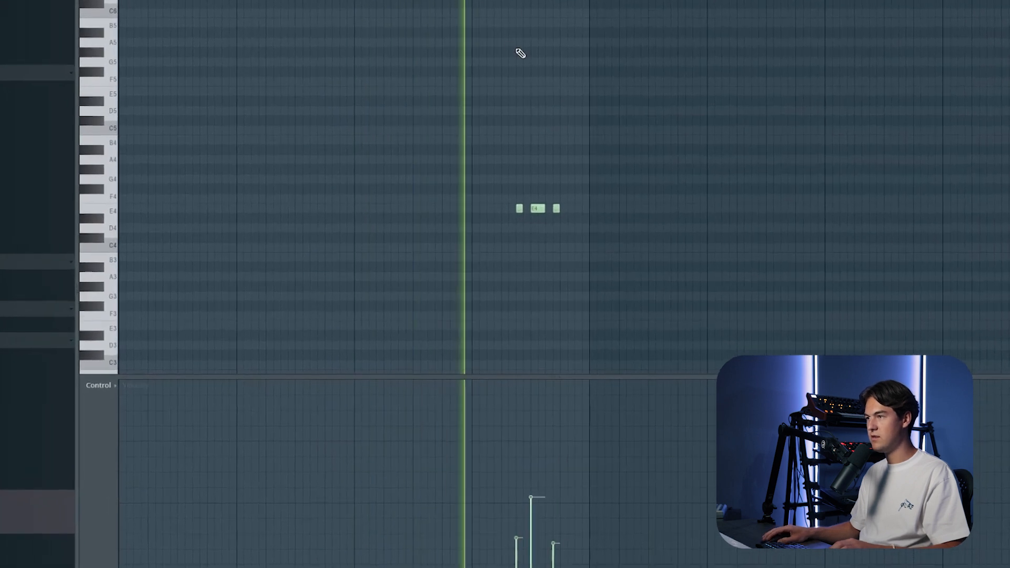
pyautogui.scroll(2, 572, 343)
pyautogui.press('space')
pyautogui.click(513, 530)
pyautogui.click(482, 564)
pyautogui.press('space')
pyautogui.moveTo(493, 209); pyautogui.dragTo(516, 209)
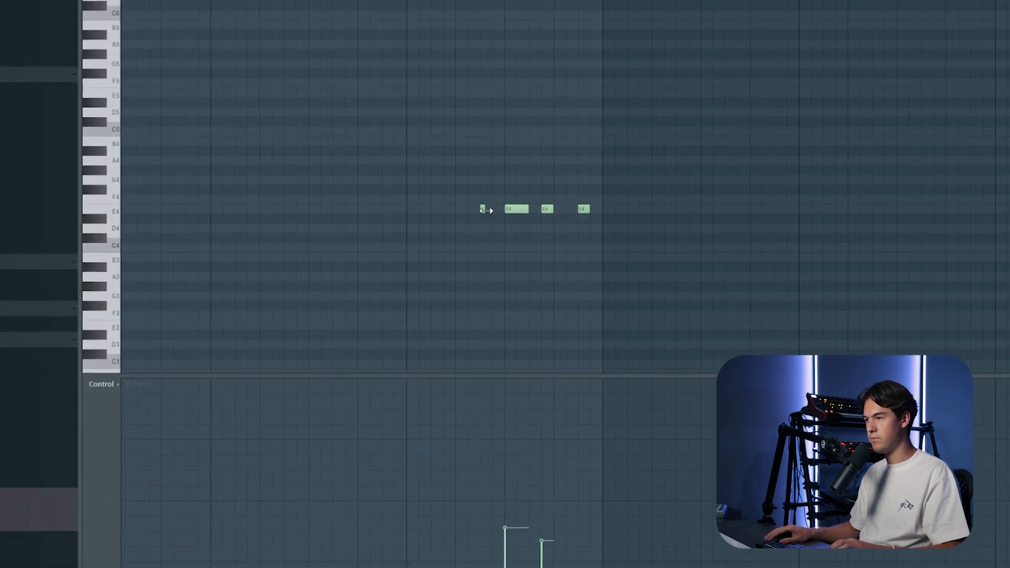
pyautogui.press('space')
pyautogui.press('space')
pyautogui.press('space')
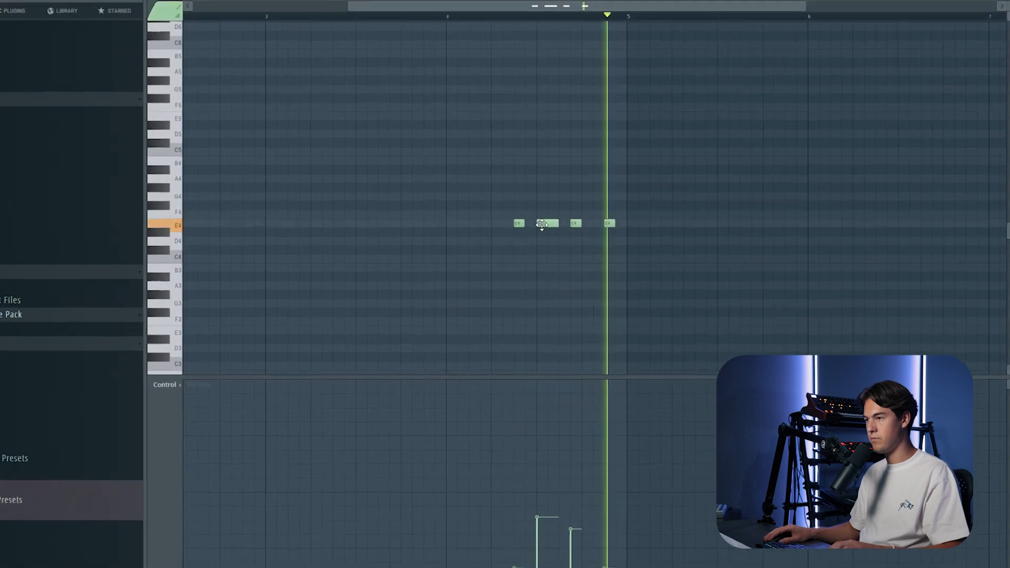
pyautogui.hotkey('ctrl', 'z')
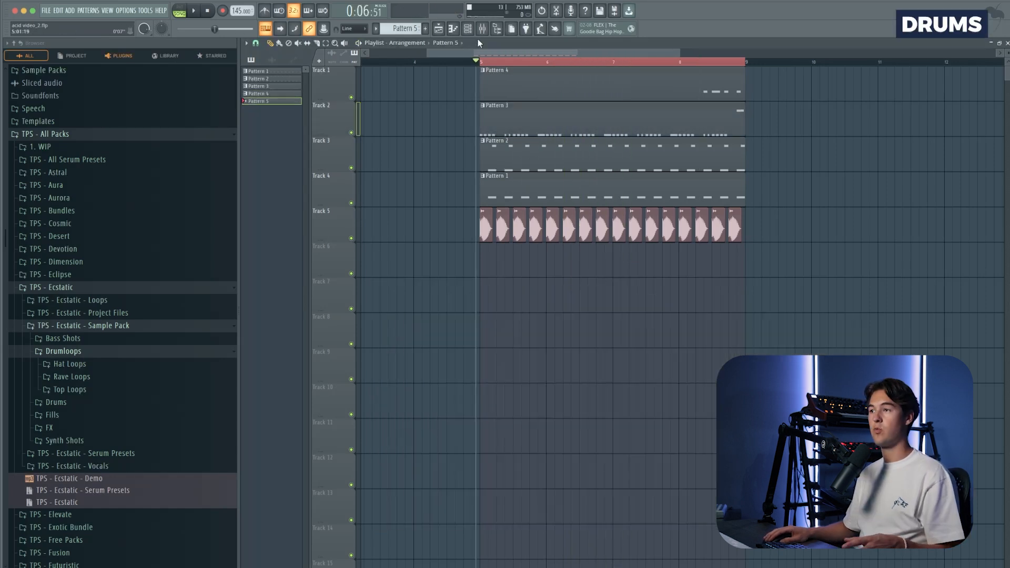
# Step: Open the 909 CH 2 #2 hi-hat sampler for Pattern 5, adjust its fade-out, and close it
pyautogui.click(468, 29)
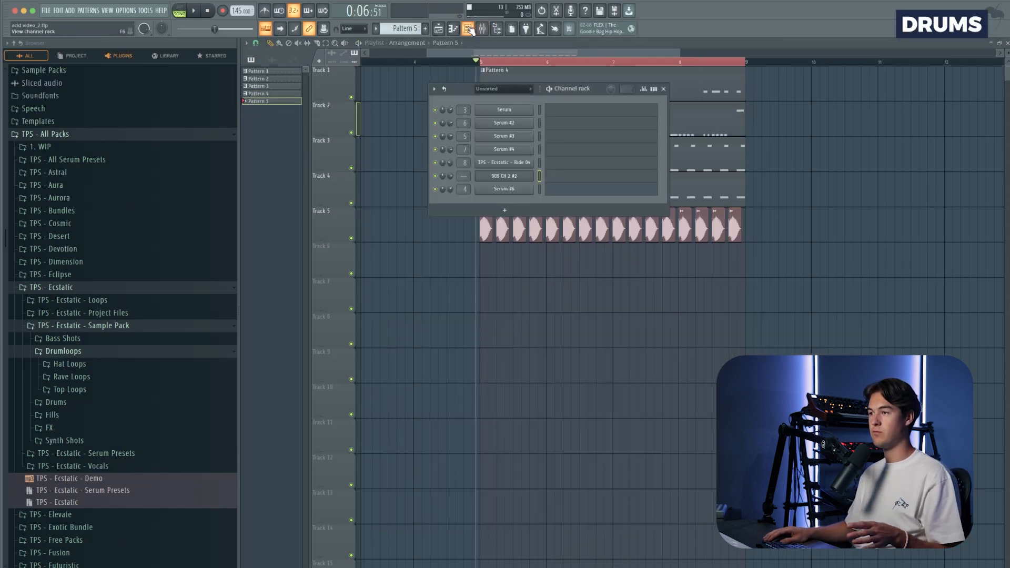
pyautogui.click(507, 177)
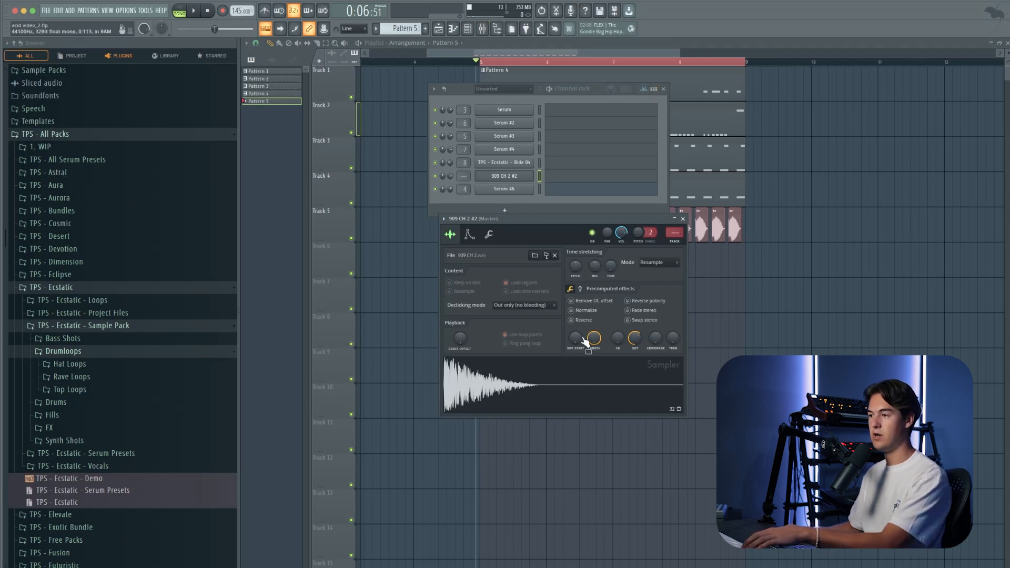
pyautogui.moveTo(640, 336); pyautogui.dragTo(640, 352)
pyautogui.press('Escape')
# Step: Fill every step of the 909 CH 2 #2 row in Pattern 5 with hi-hats and audition the pattern
pyautogui.click(84, 13)
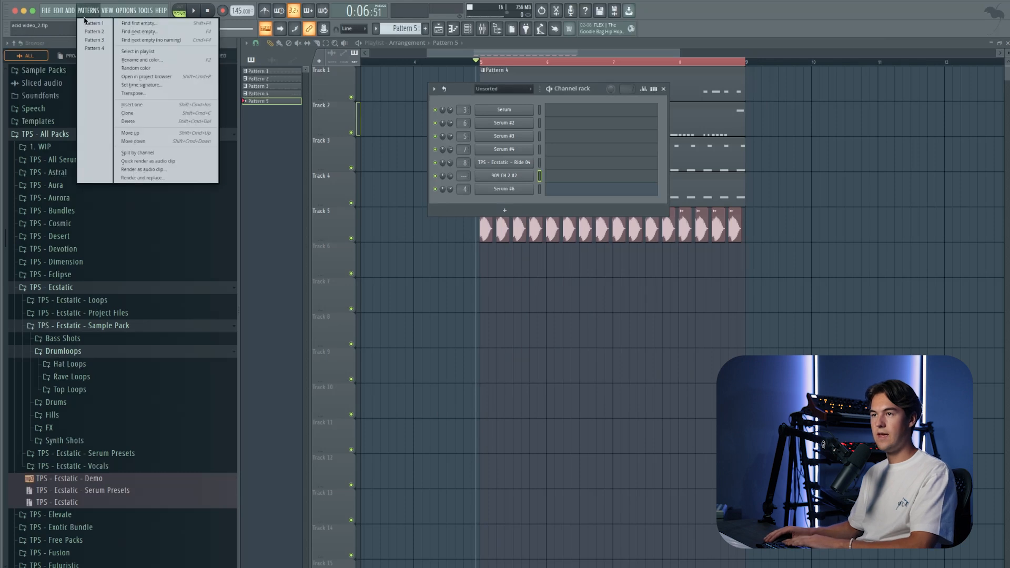
pyautogui.click(133, 24)
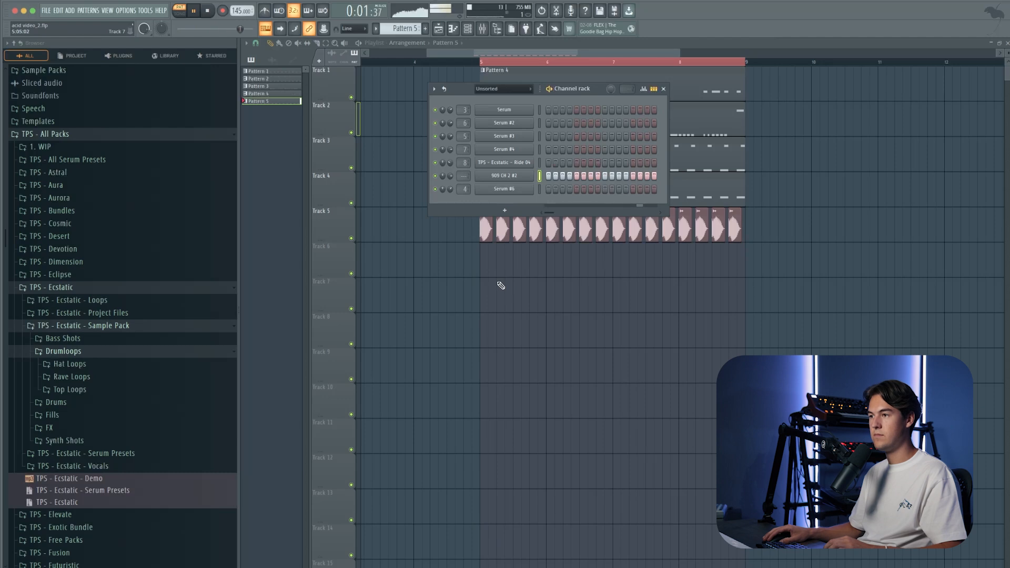
pyautogui.press('space')
# Step: Place four consecutive Pattern 5 clips on Track 6 to cover bars 5 to 9
pyautogui.click(502, 268)
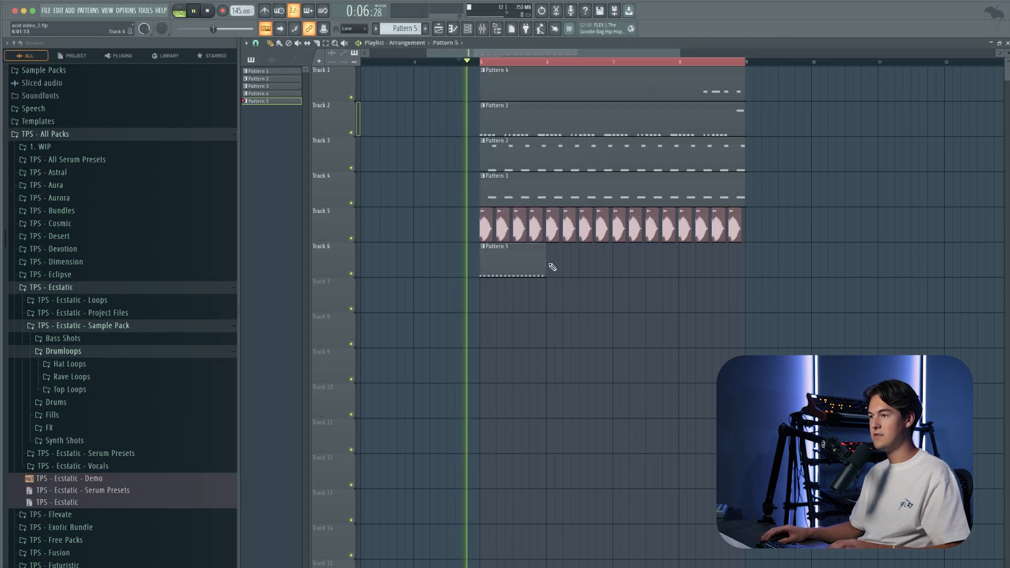
pyautogui.click(558, 266)
pyautogui.click(645, 267)
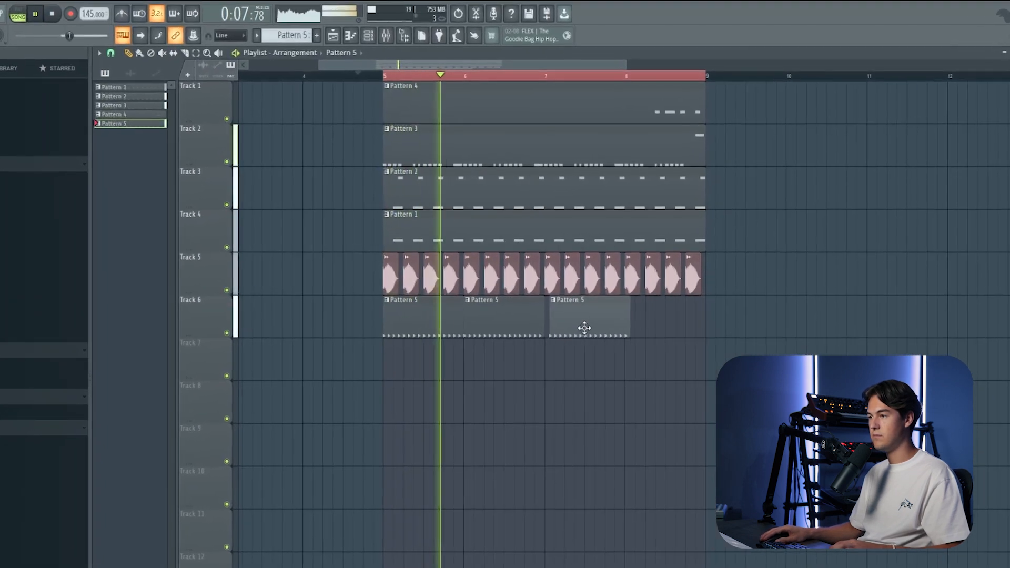
pyautogui.click(634, 326)
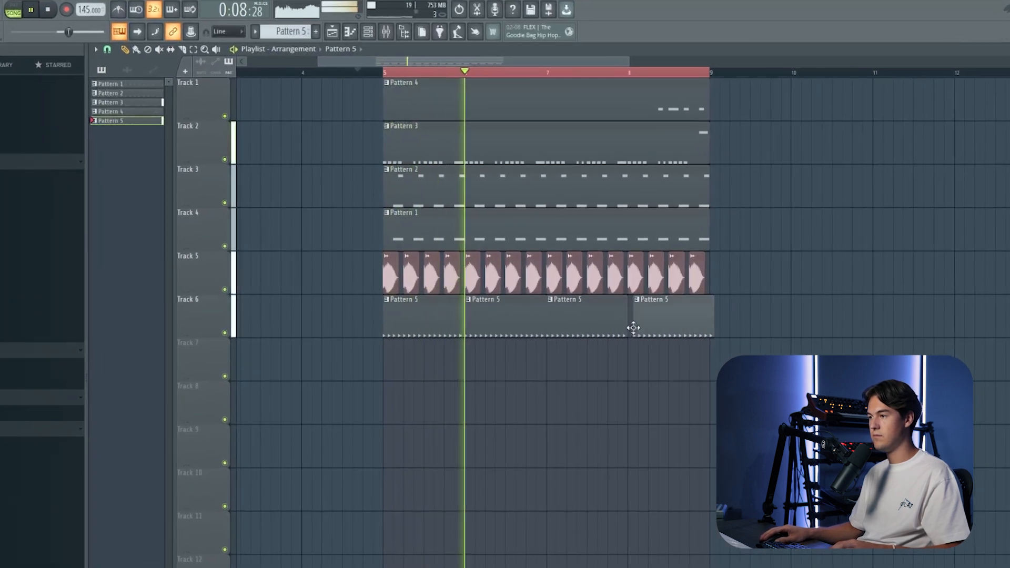
# Step: Audition the hi-hats with the full loop while checking the 909 CH 2 #2 sampler settings, and close the sampler
pyautogui.press('space')
pyautogui.press('F6')
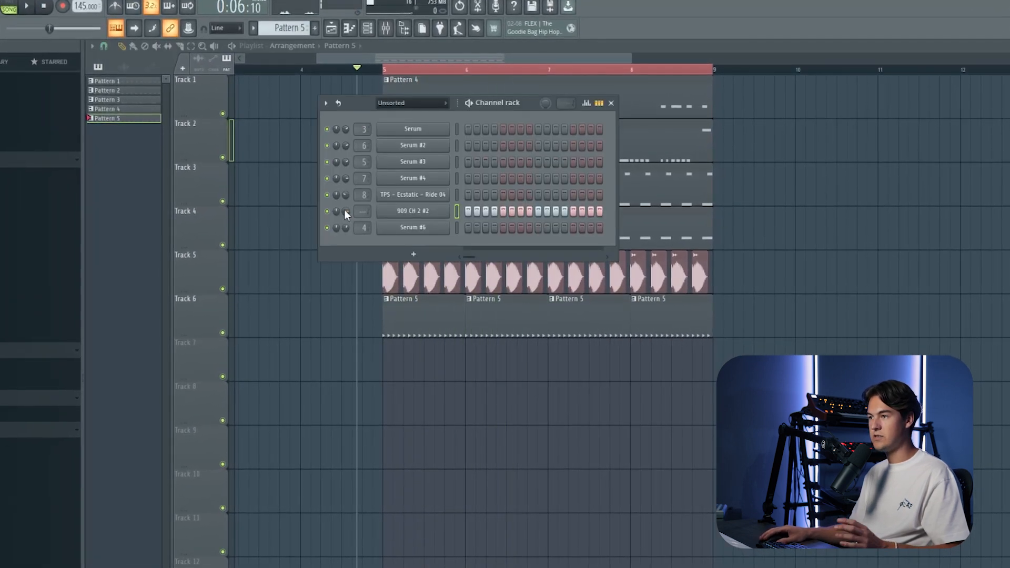
pyautogui.press('space')
pyautogui.click(413, 211)
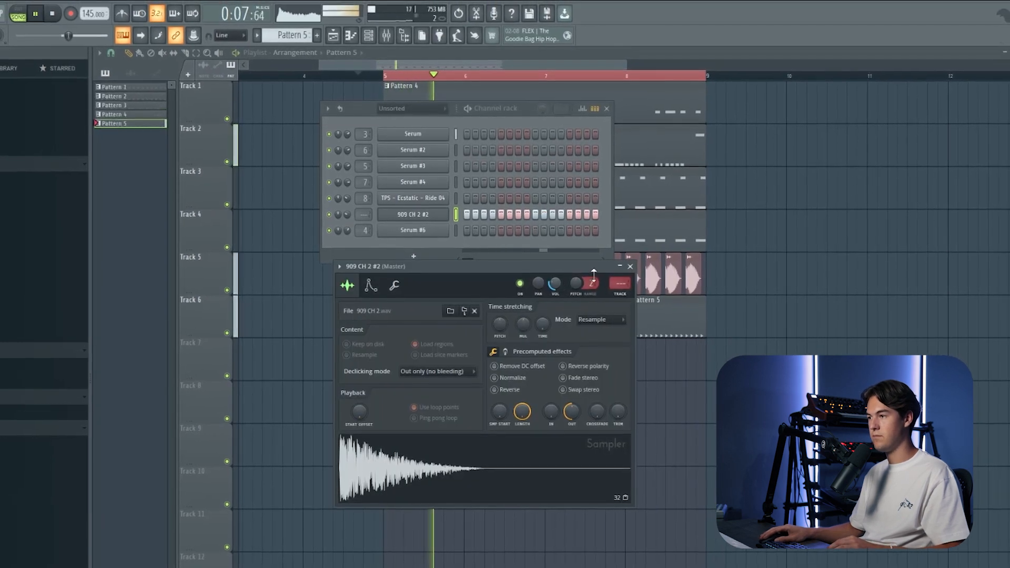
pyautogui.click(632, 265)
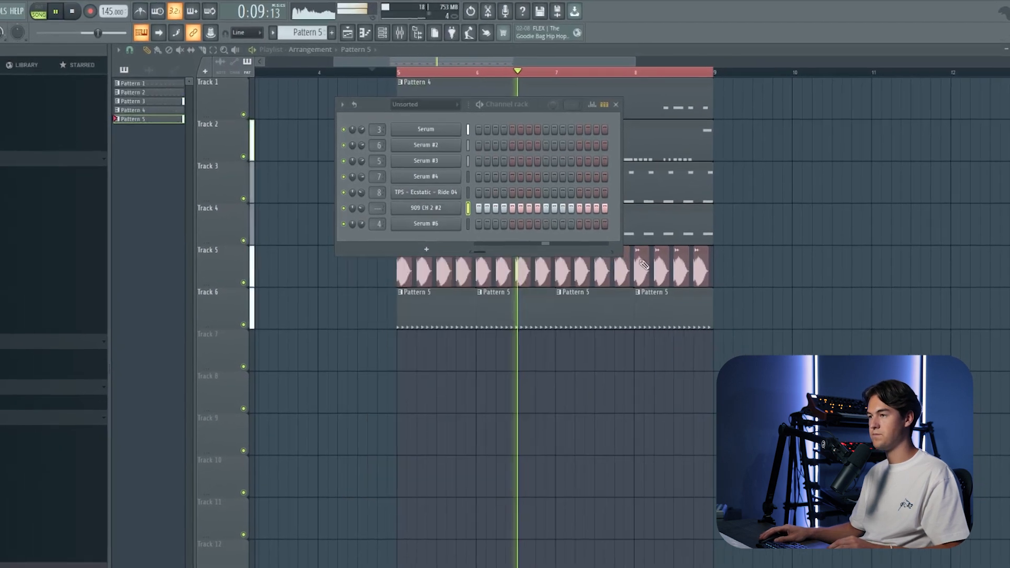
pyautogui.press('F6')
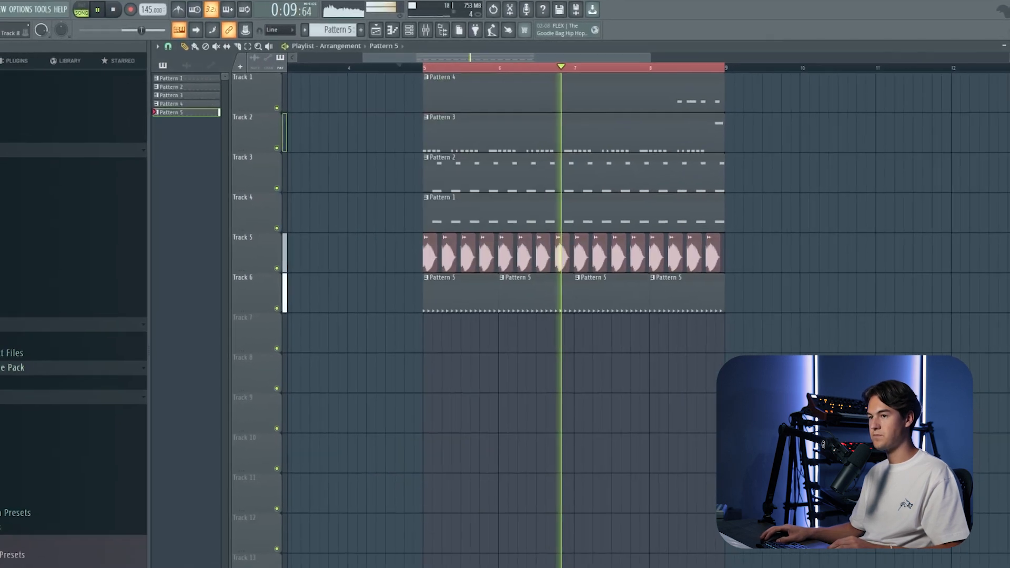
pyautogui.press('space')
# Step: Place a TPS - Ecstatic - Open Hat 02 clip on Track 7 at the first off-beat and check its sample settings
pyautogui.click(149, 69)
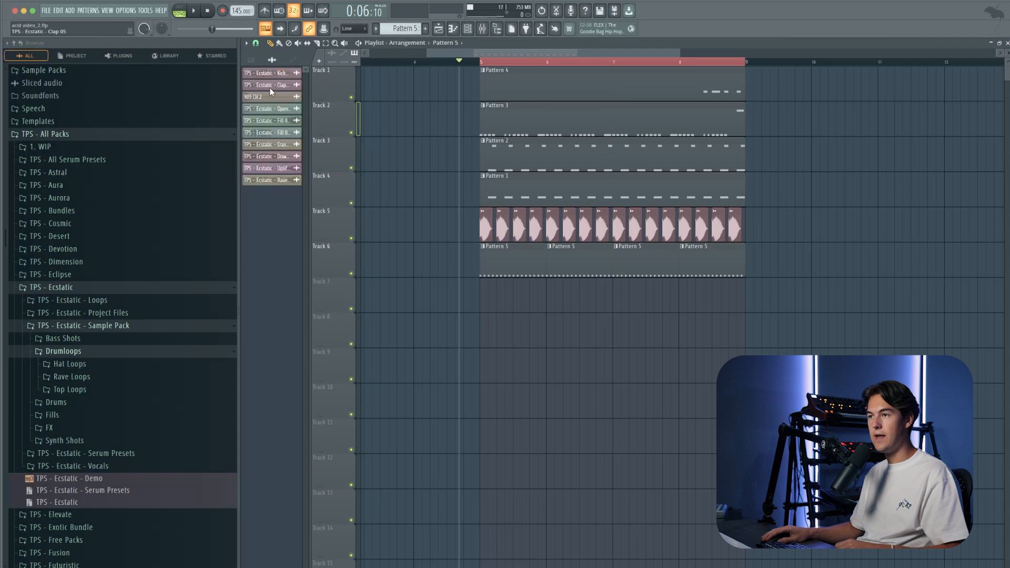
pyautogui.moveTo(506, 306); pyautogui.dragTo(506, 306)
pyautogui.scroll(3, 506, 294)
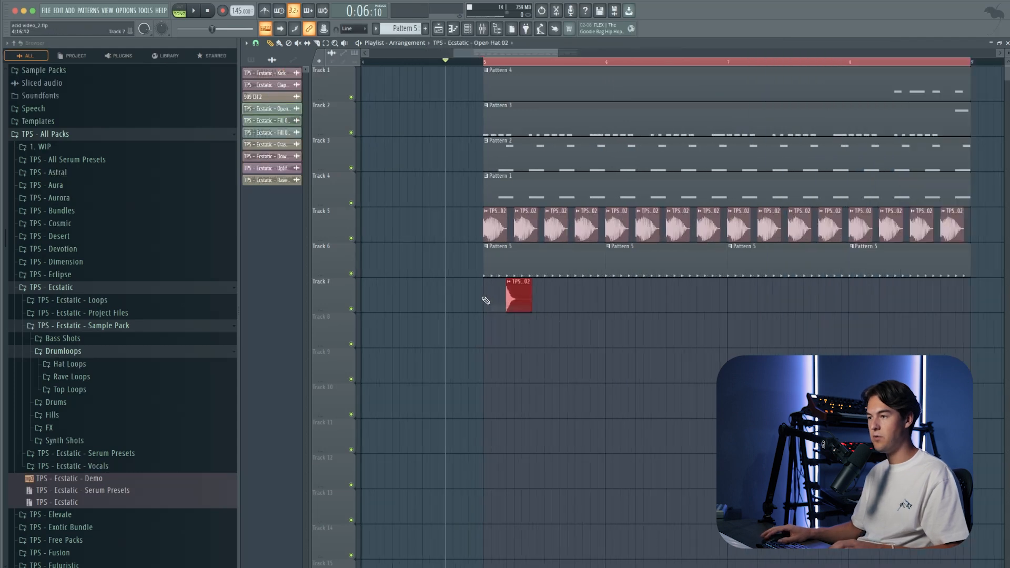
pyautogui.doubleClick(518, 287)
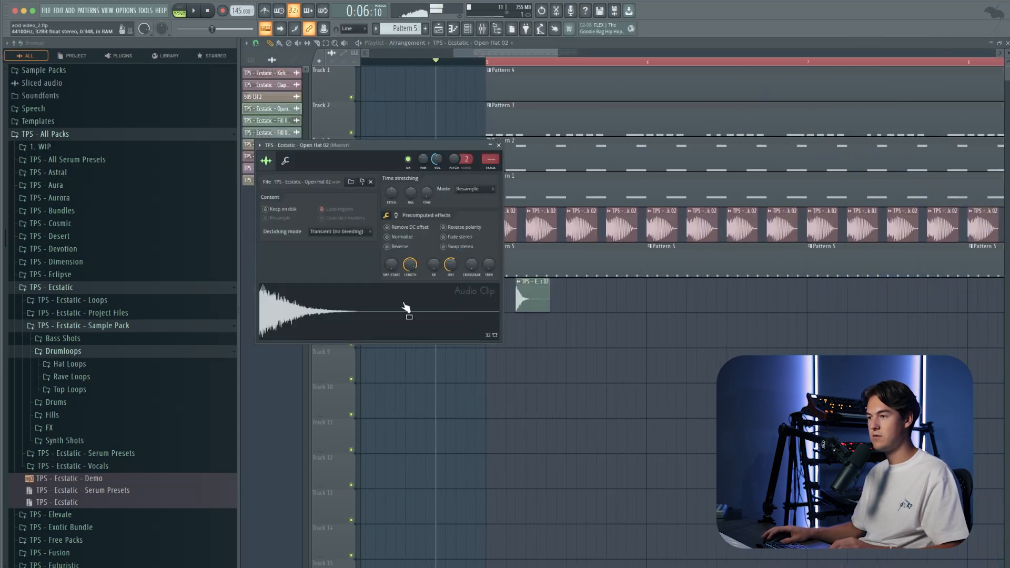
pyautogui.press('Escape')
# Step: Repeat the open hat clip on every off-beat of Track 7 through the end of the loop and audition it
pyautogui.moveTo(530, 304); pyautogui.dragTo(605, 302)
pyautogui.click(548, 302)
pyautogui.moveTo(706, 322); pyautogui.dragTo(683, 307)
pyautogui.scroll(-2, 683, 308)
pyautogui.moveTo(743, 328)
pyautogui.mouseDown()
pyautogui.moveTo(487, 300)
pyautogui.moveTo(758, 315)
pyautogui.moveTo(741, 311)
pyautogui.mouseUp()
pyautogui.press('space')
pyautogui.keyDown('ctrl'); pyautogui.click(740, 363); pyautogui.keyUp('ctrl')
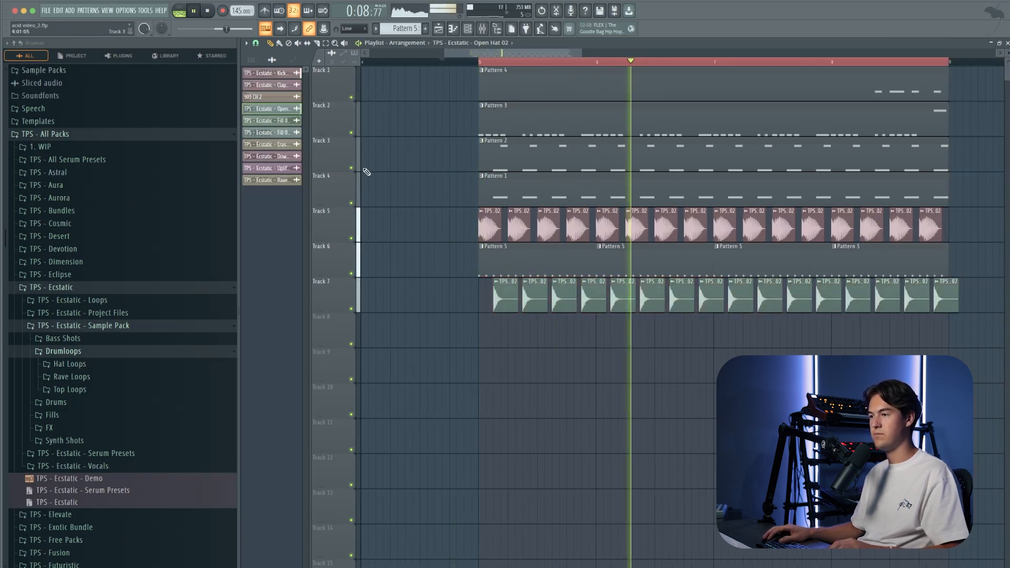
pyautogui.scroll(-2, 366, 172)
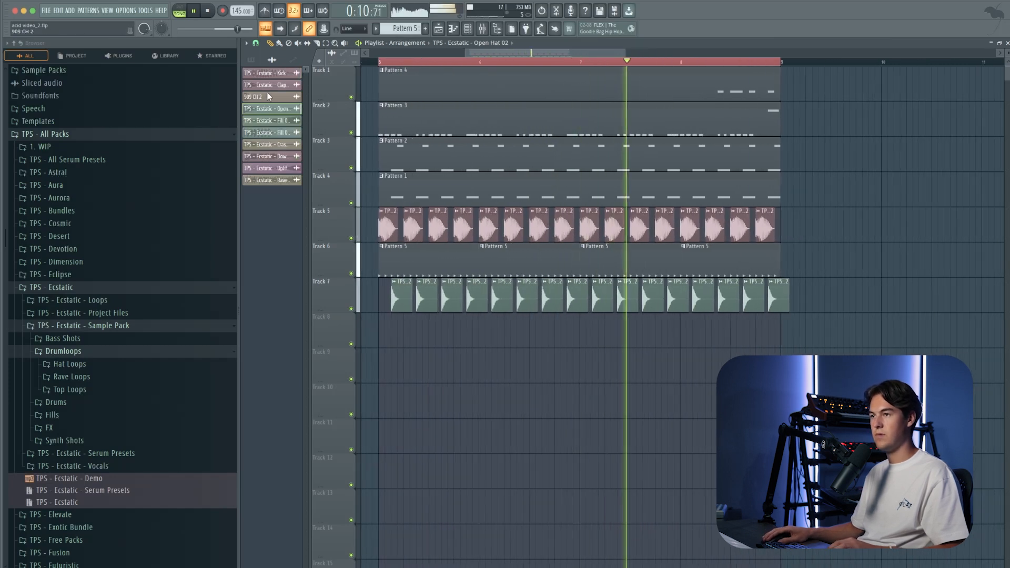
# Step: Place TPS - Ecstatic - Clap 05 clips on Track 8 at every second kick across the whole loop
pyautogui.press('space')
pyautogui.click(267, 85)
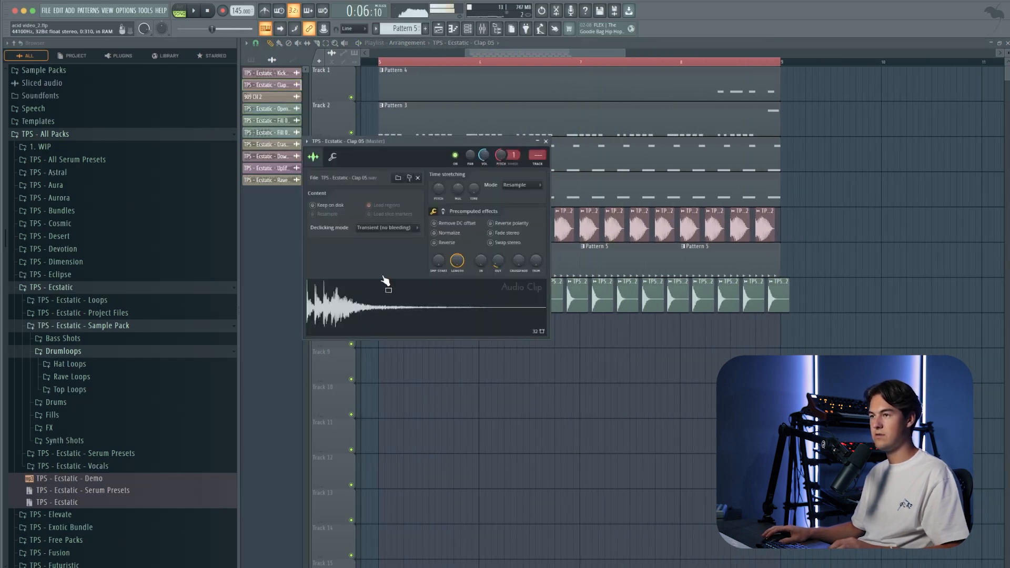
pyautogui.moveTo(404, 306); pyautogui.dragTo(416, 332)
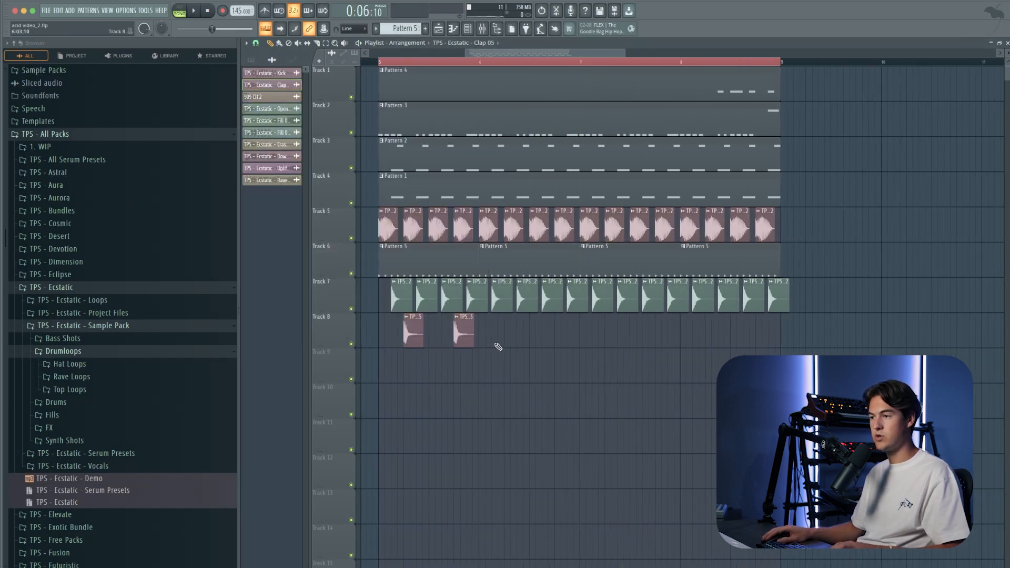
pyautogui.moveTo(536, 339); pyautogui.dragTo(511, 340)
pyautogui.press('space')
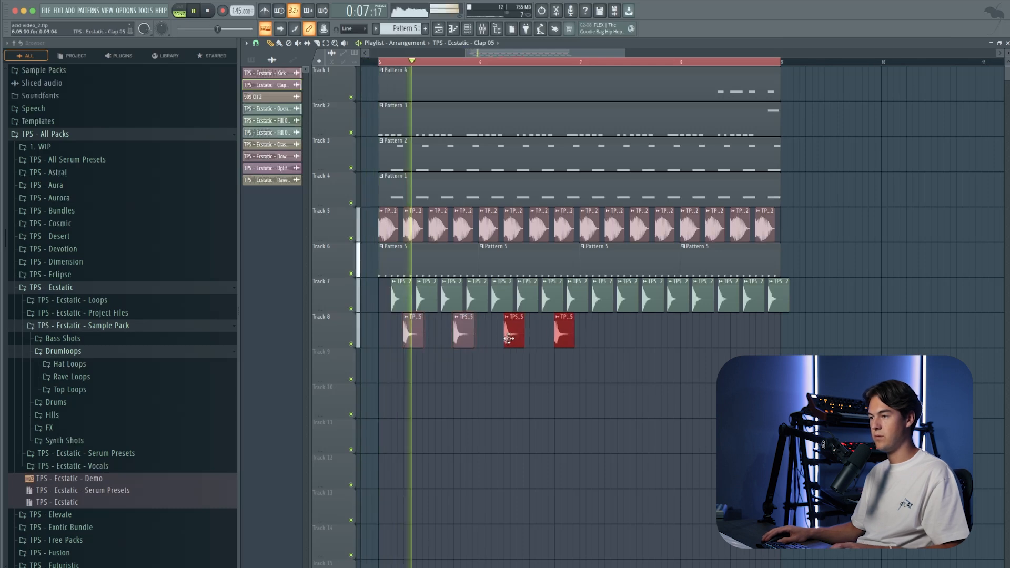
pyautogui.hotkey('ctrl', 'b')
pyautogui.moveTo(610, 345); pyautogui.dragTo(715, 345)
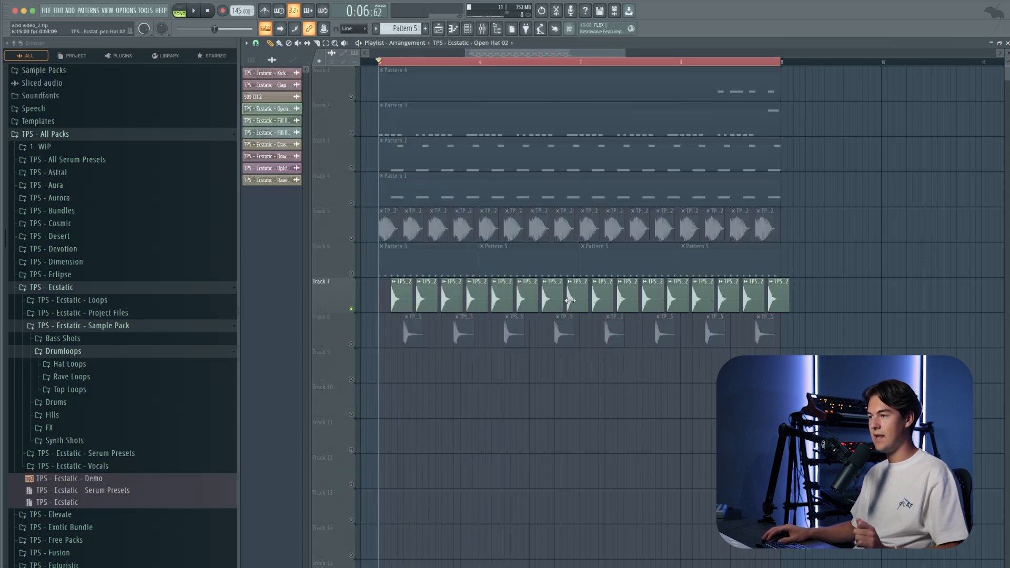
# Step: Route Open Hat 02 to mixer insert 23, load Fruity Reeverb 2 in its third slot, and audition the soloed hats
pyautogui.click(482, 29)
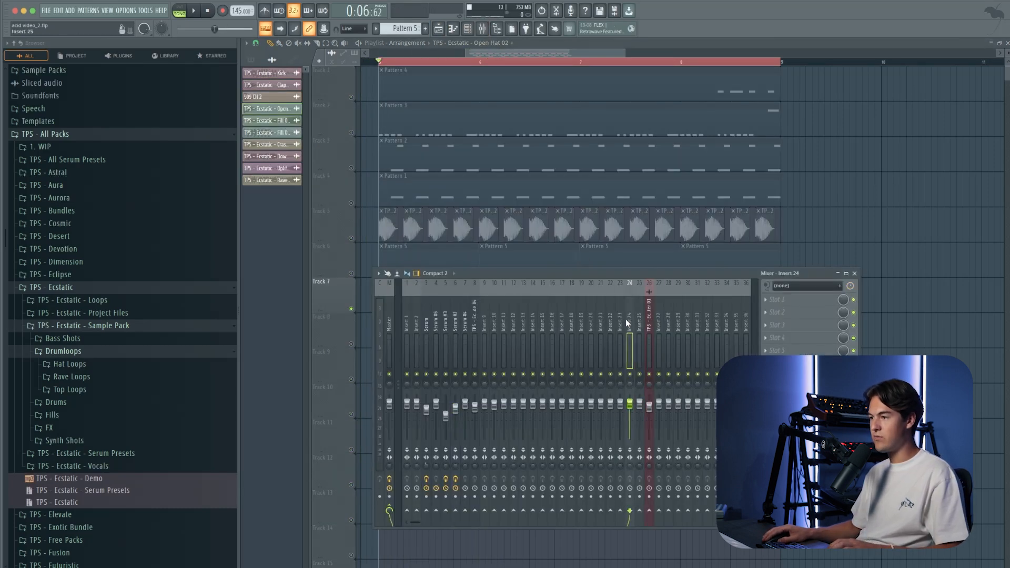
pyautogui.hotkey('ctrl', 'l')
pyautogui.click(787, 325)
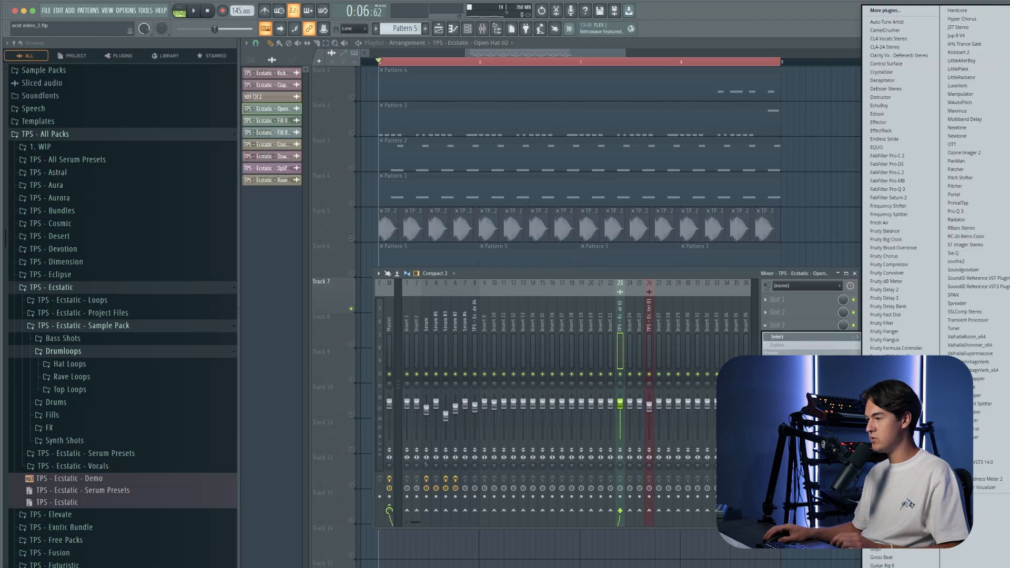
pyautogui.click(894, 421)
pyautogui.moveTo(362, 108); pyautogui.dragTo(507, 210)
pyautogui.press('space')
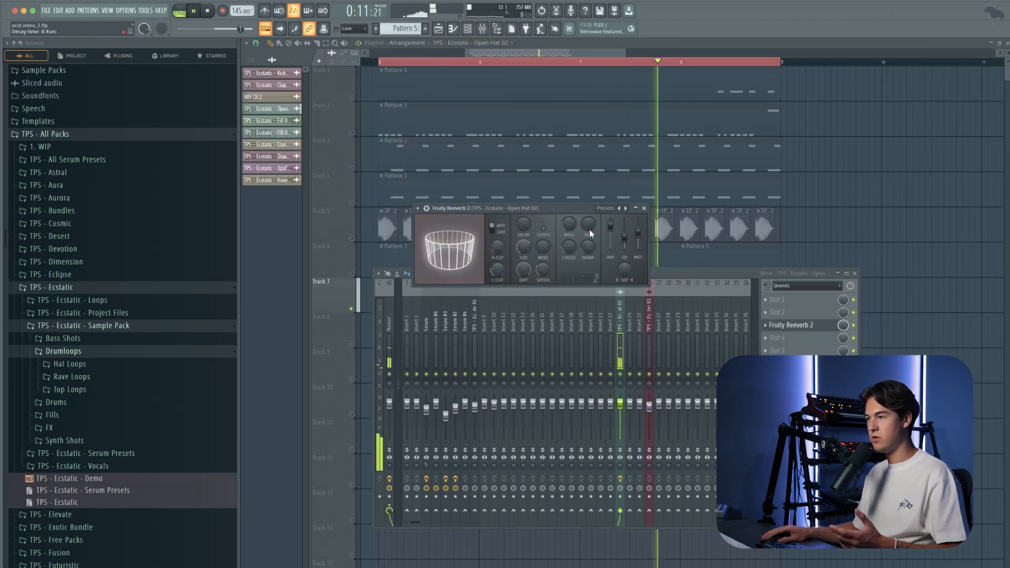
# Step: Adjust the open hat's Fruity Reeverb 2 wet level and audition the hats together with Tracks 5, 6 and 8
pyautogui.moveTo(638, 242); pyautogui.dragTo(640, 237)
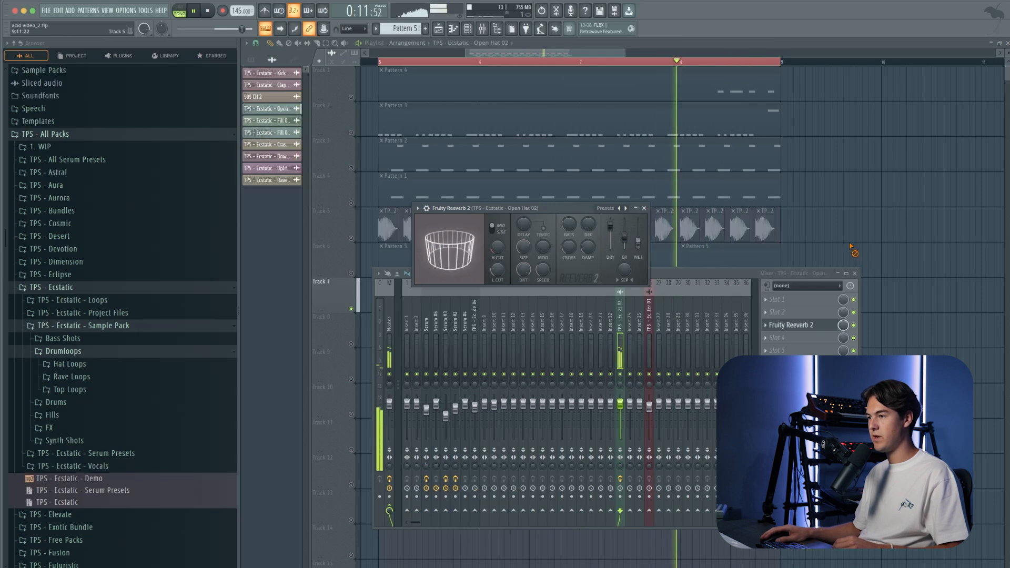
pyautogui.click(855, 273)
pyautogui.click(352, 274)
pyautogui.click(352, 238)
pyautogui.click(351, 344)
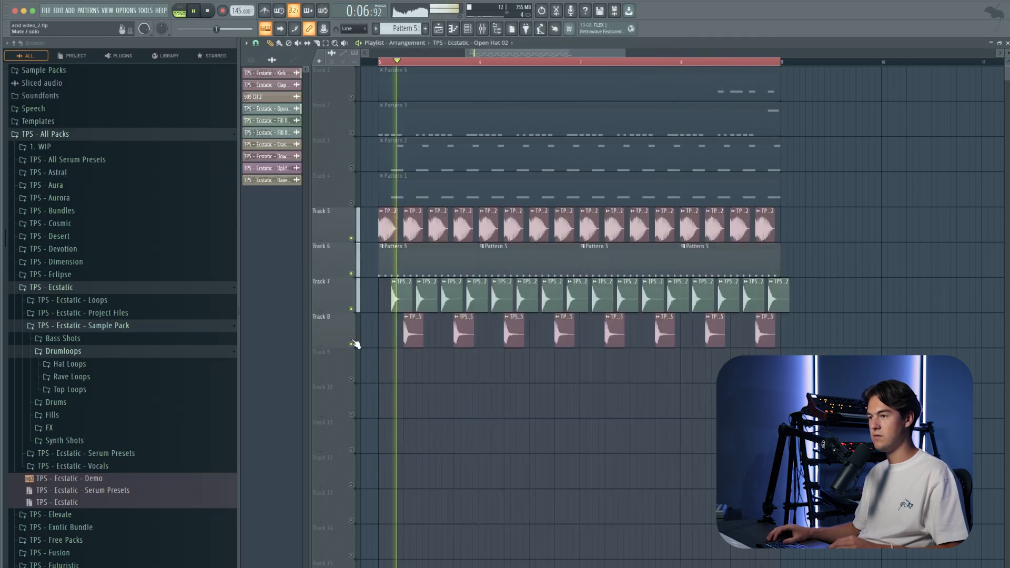
pyautogui.click(483, 28)
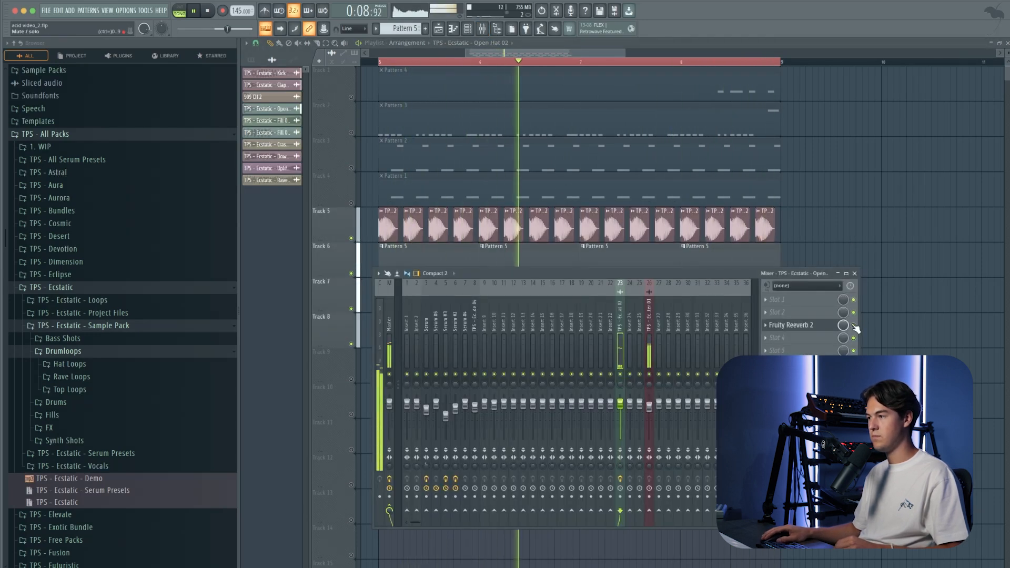
pyautogui.click(855, 274)
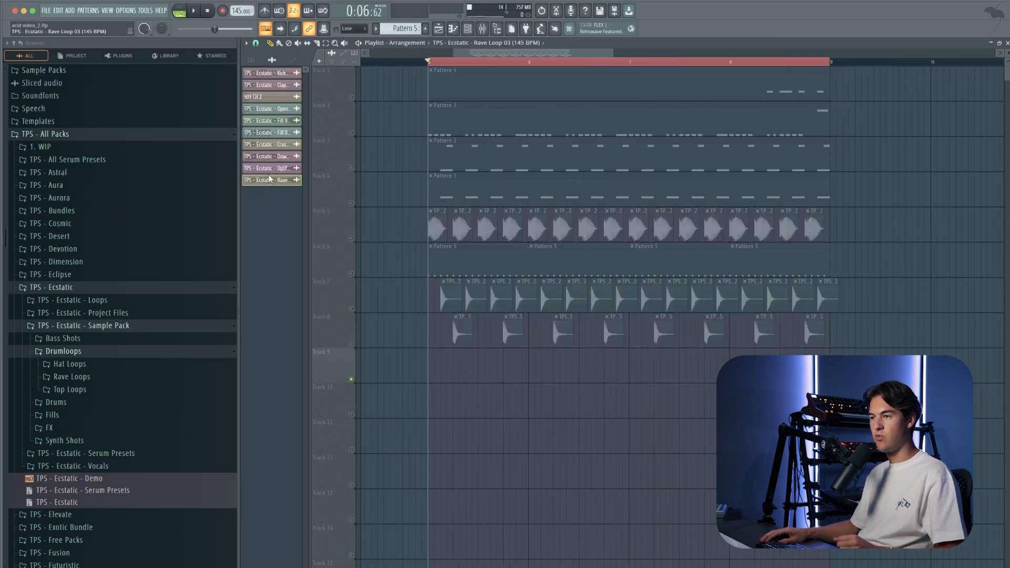
# Step: Place the TPS - Ecstatic - Rave Loop 03 clip on Track 9 at the loop start and audition it soloed
pyautogui.moveTo(270, 179); pyautogui.dragTo(430, 369)
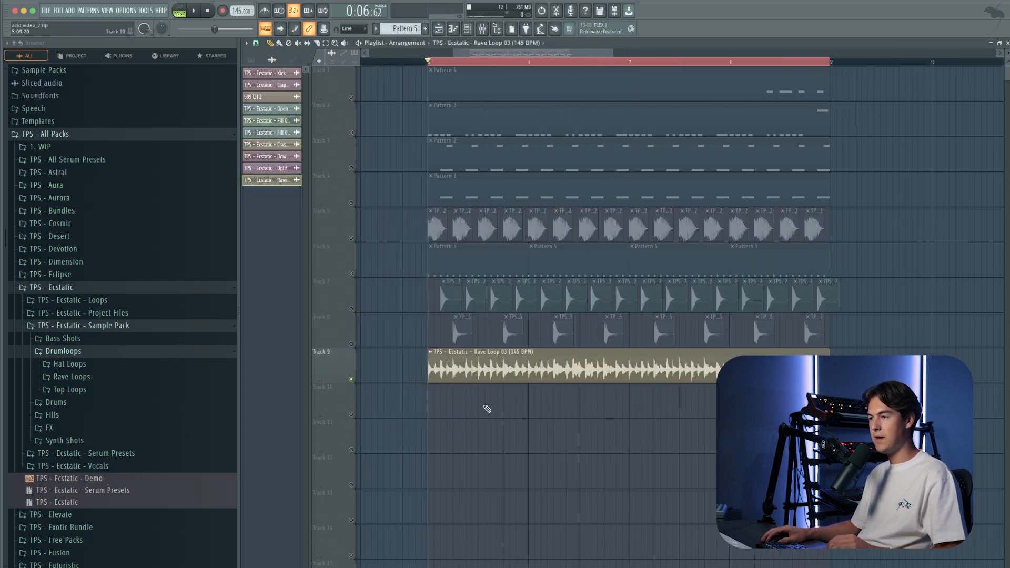
pyautogui.press('space')
# Step: Lower Rave Loop 03's channel volume to about 22% while auditioning it with the kicks and other drums
pyautogui.press('space')
pyautogui.doubleClick(452, 367)
pyautogui.moveTo(461, 132); pyautogui.dragTo(461, 150)
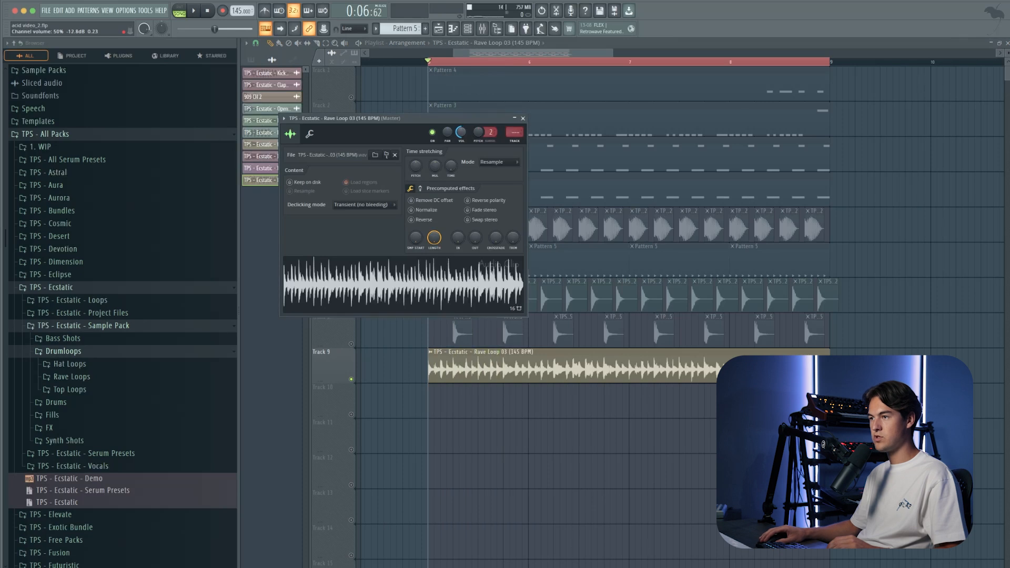
pyautogui.press('Escape')
pyautogui.press('space')
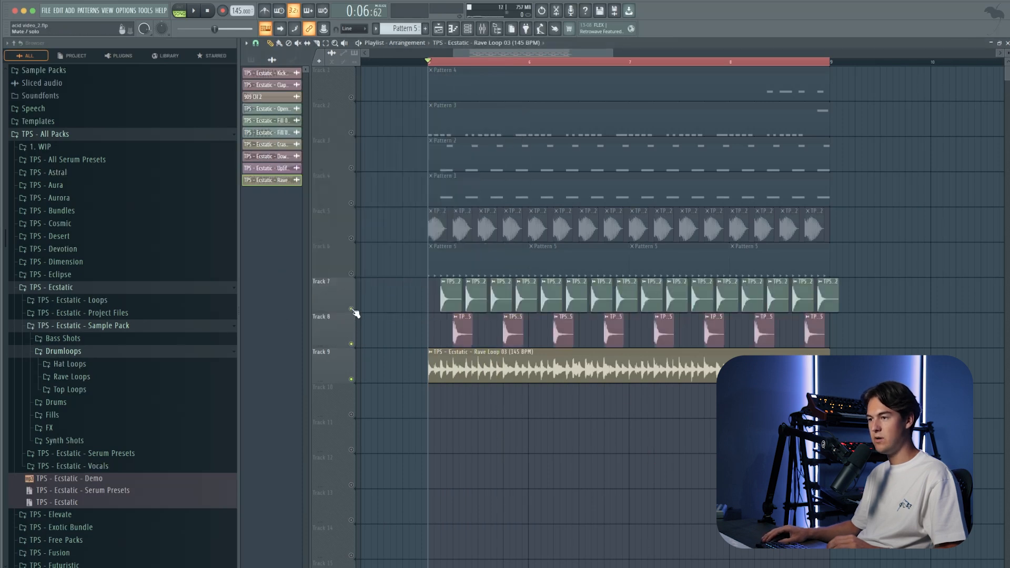
pyautogui.doubleClick(447, 367)
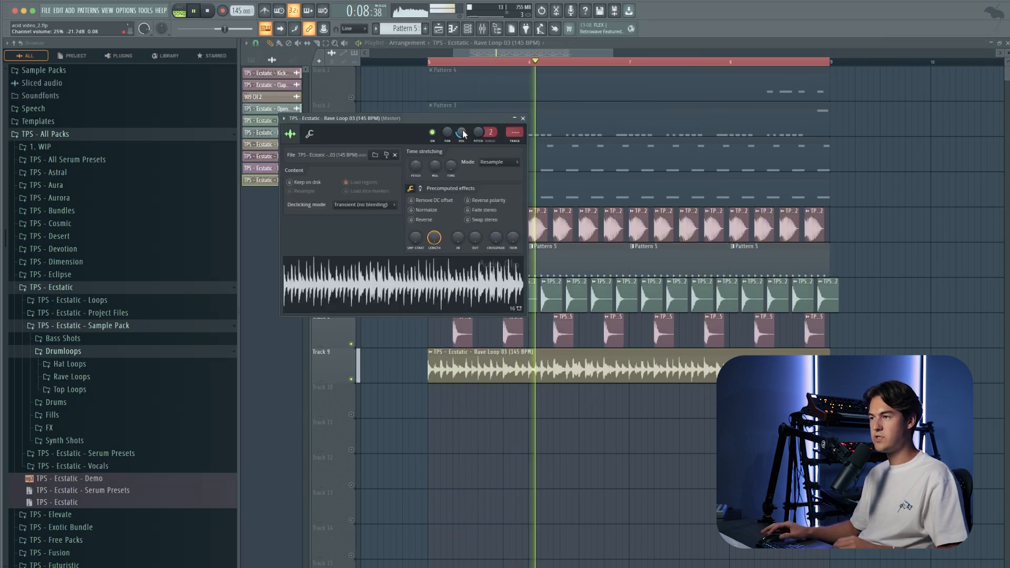
pyautogui.moveTo(463, 134); pyautogui.dragTo(463, 135)
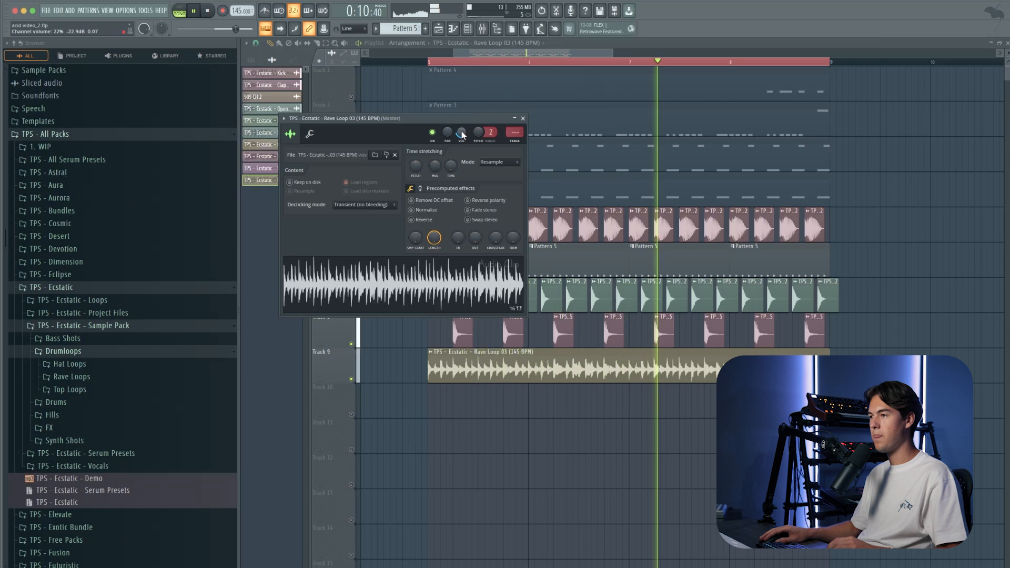
pyautogui.press('Escape')
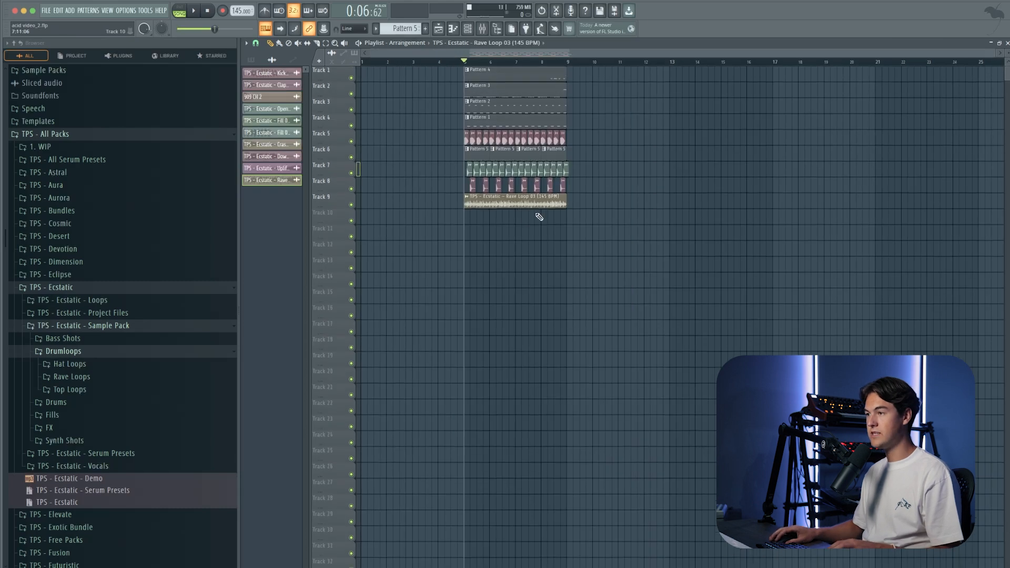
# Step: Duplicate the whole loop through bar 21 and thin it so both hats enter at bar 9, claps at bar 13, and the rave loop is removed
pyautogui.press('super+a')
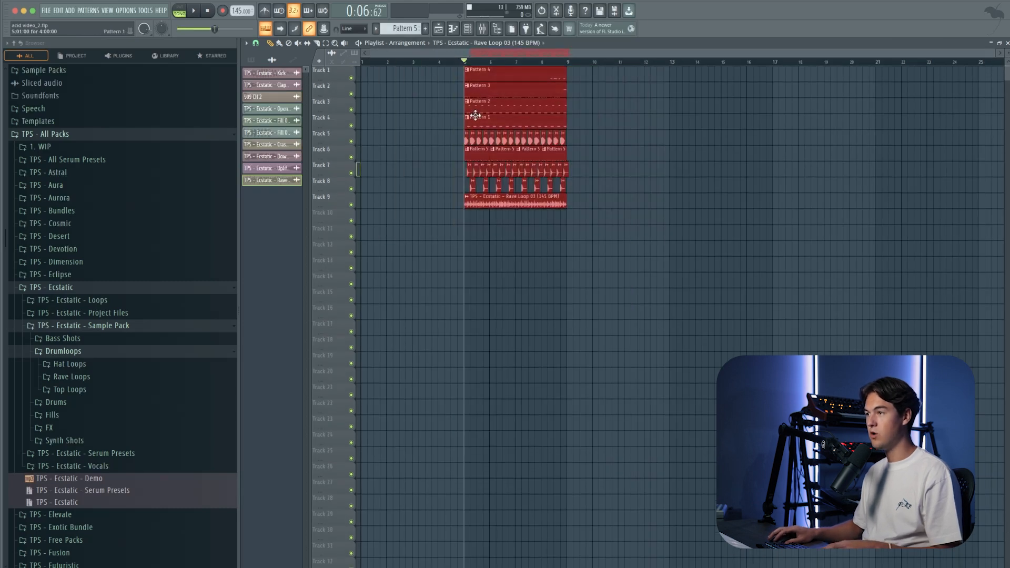
pyautogui.hotkey('ctrl', 'b')
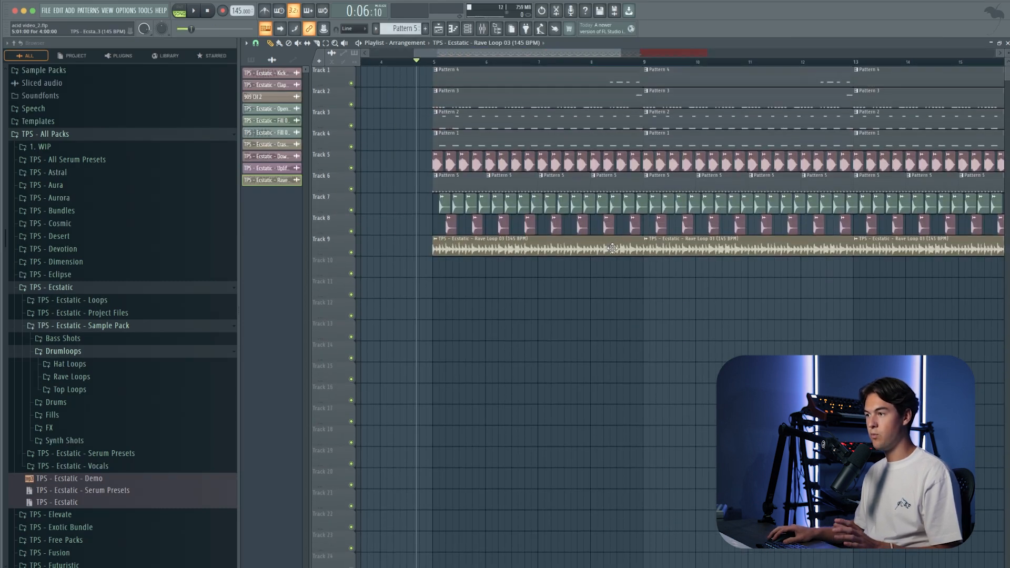
pyautogui.rightClick(613, 248)
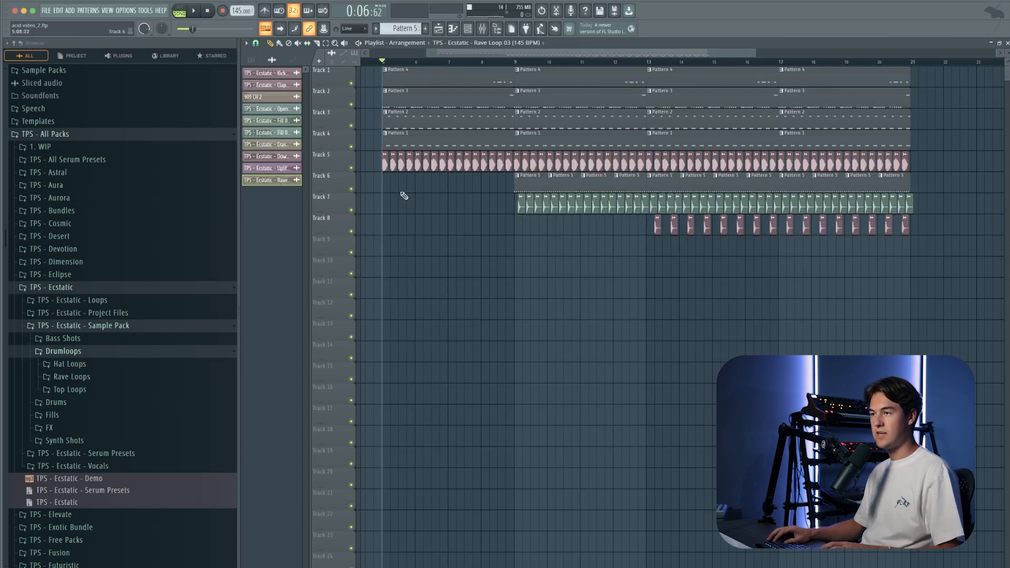
# Step: Audition the build-up around bar 9 and delete the last kick before bar 13 on Track 5
pyautogui.scroll(2, 422, 230)
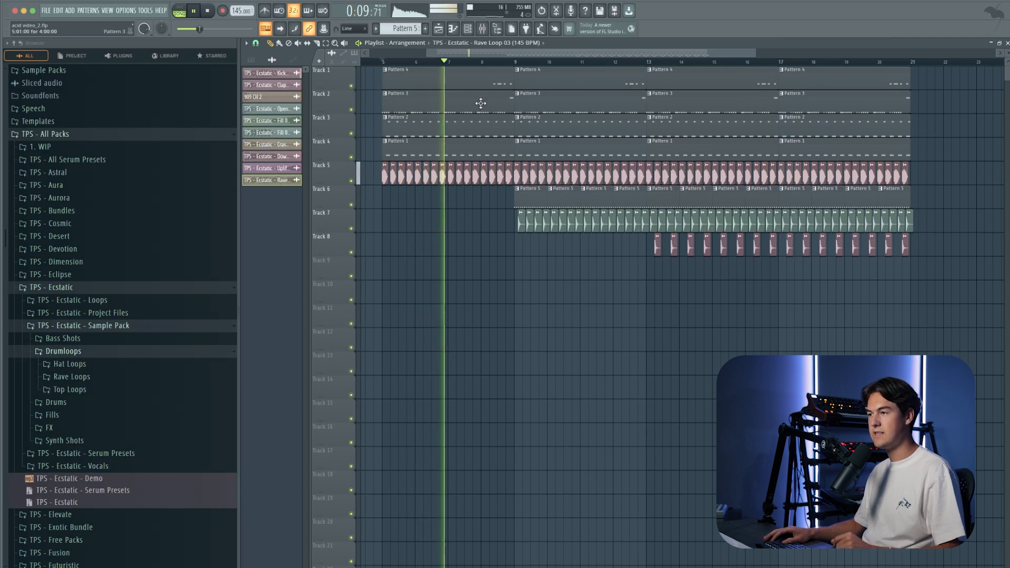
pyautogui.click(509, 62)
pyautogui.scroll(-2, 509, 62)
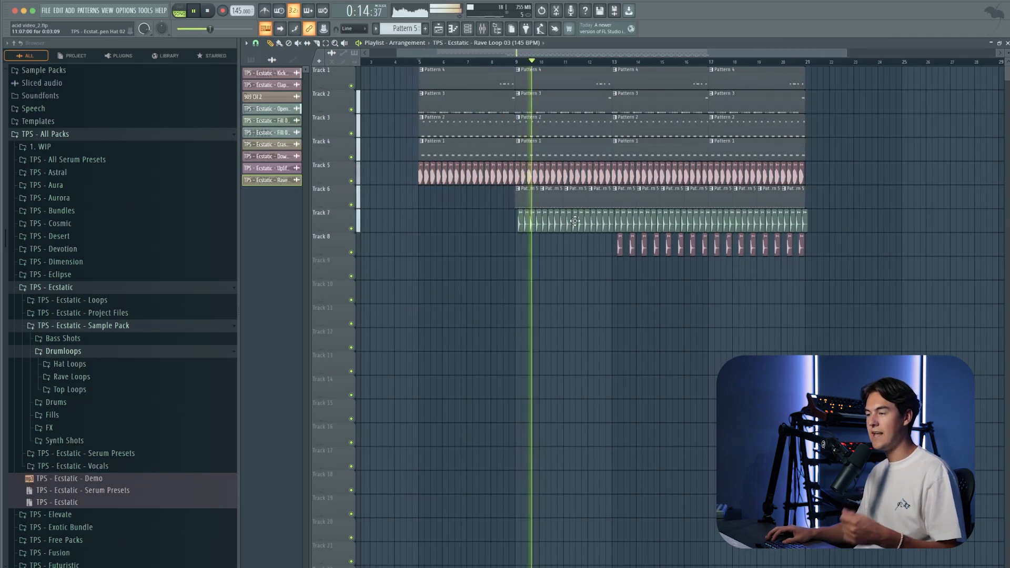
pyautogui.scroll(3, 608, 198)
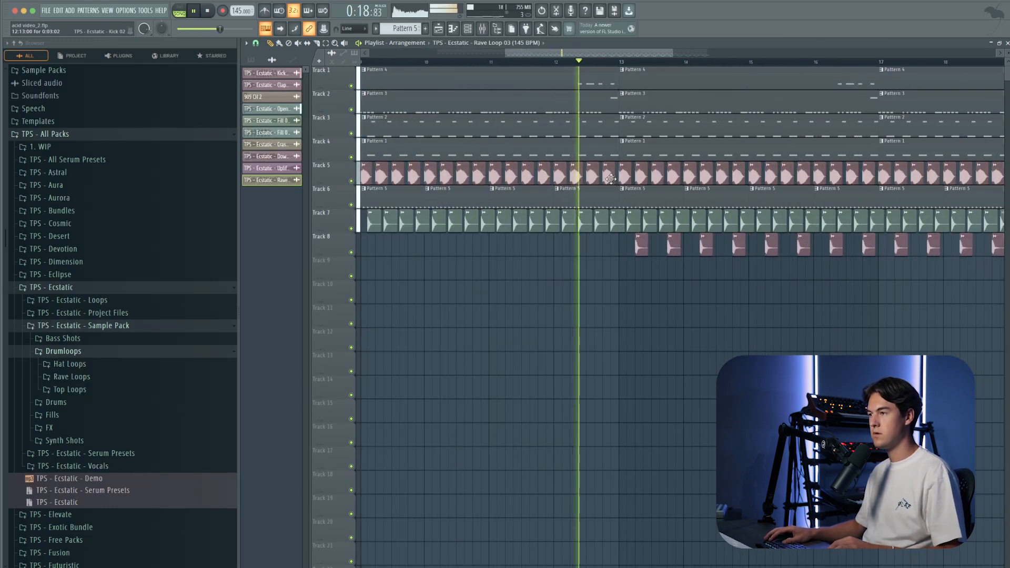
pyautogui.press('space')
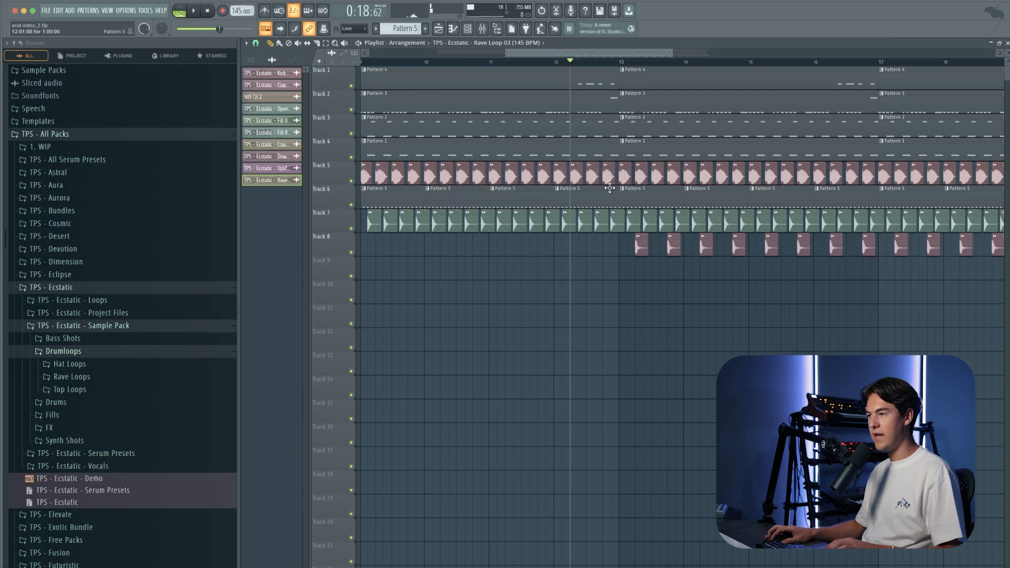
pyautogui.scroll(2, 610, 189)
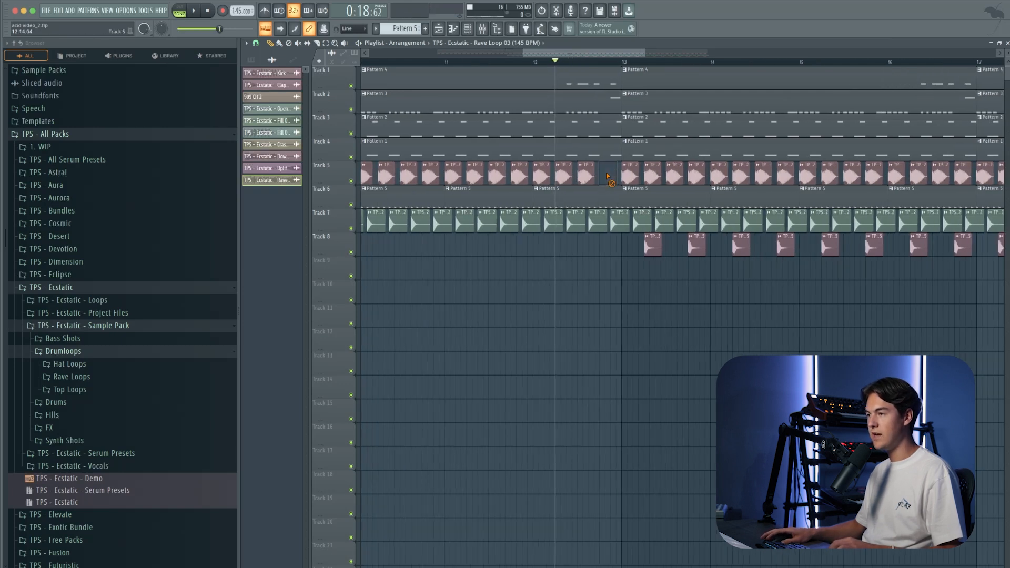
pyautogui.press('space')
# Step: Duplicate all clips in bars 13 to 21 to extend the arrangement to bar 29
pyautogui.scroll(-4, 615, 296)
pyautogui.scroll(2, 611, 292)
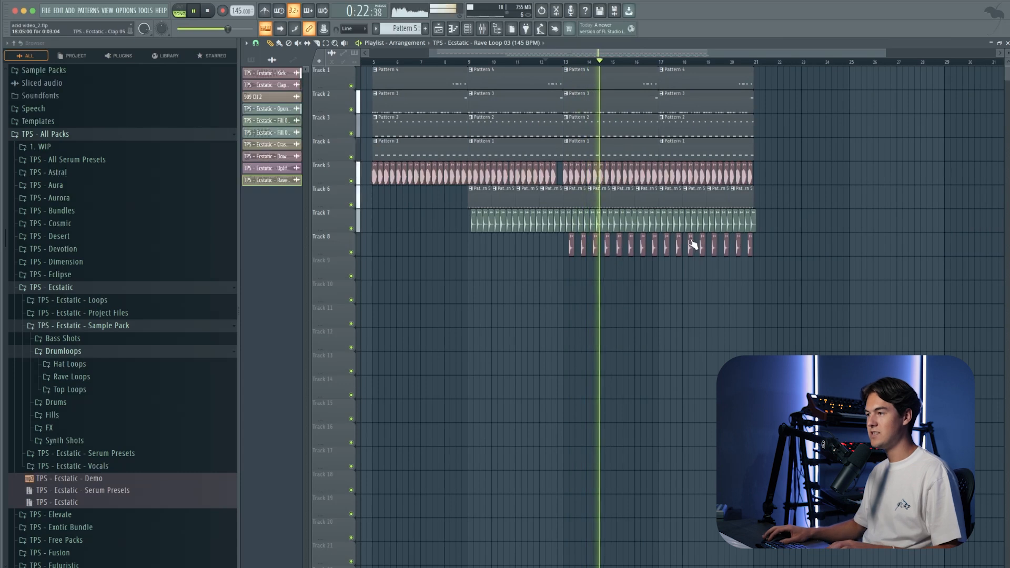
pyautogui.scroll(2, 697, 226)
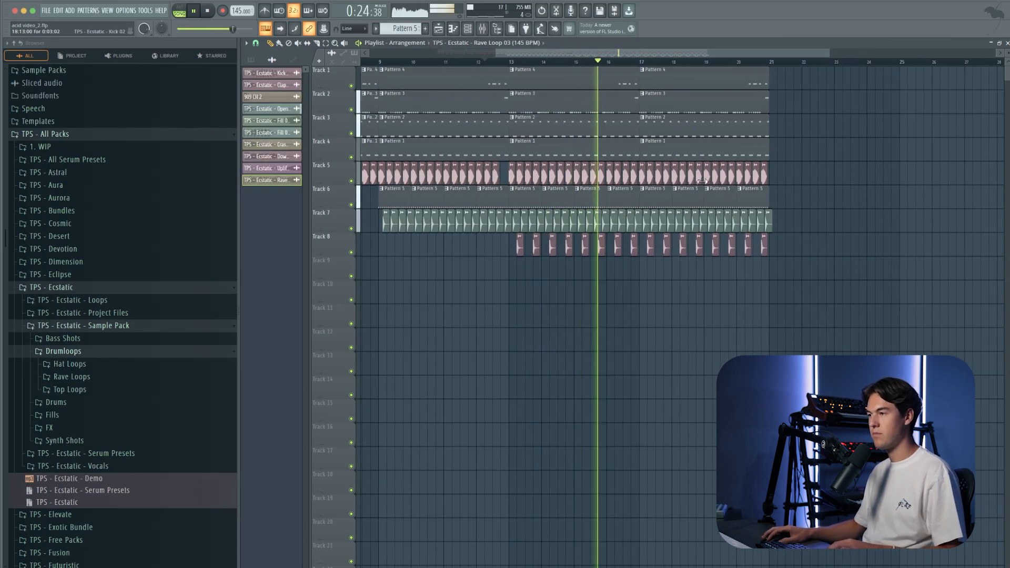
pyautogui.moveTo(795, 247); pyautogui.dragTo(794, 86)
pyautogui.keyDown('super'); pyautogui.click(687, 263); pyautogui.keyUp('super')
pyautogui.scroll(-2, 687, 254)
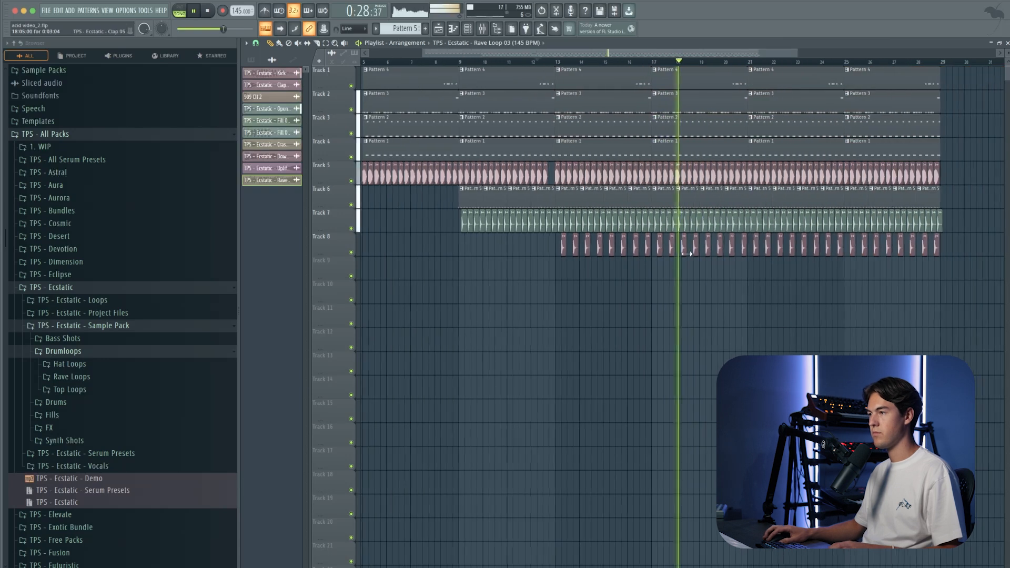
# Step: Delete the last two kicks before bar 21 on Track 5 and audition the transition
pyautogui.scroll(1, 688, 254)
pyautogui.scroll(1, 667, 74)
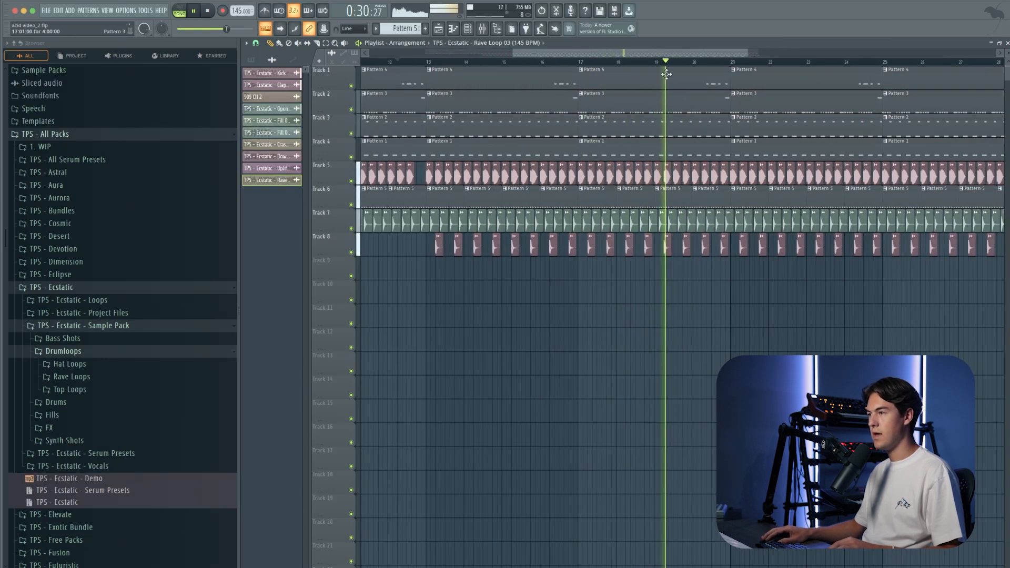
pyautogui.press('space')
pyautogui.scroll(1, 688, 79)
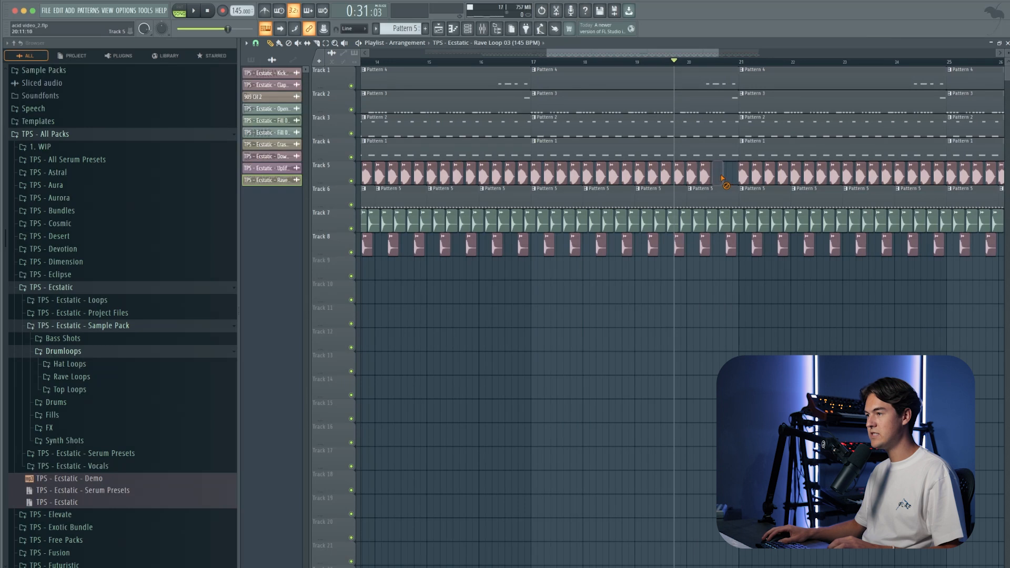
pyautogui.press('space')
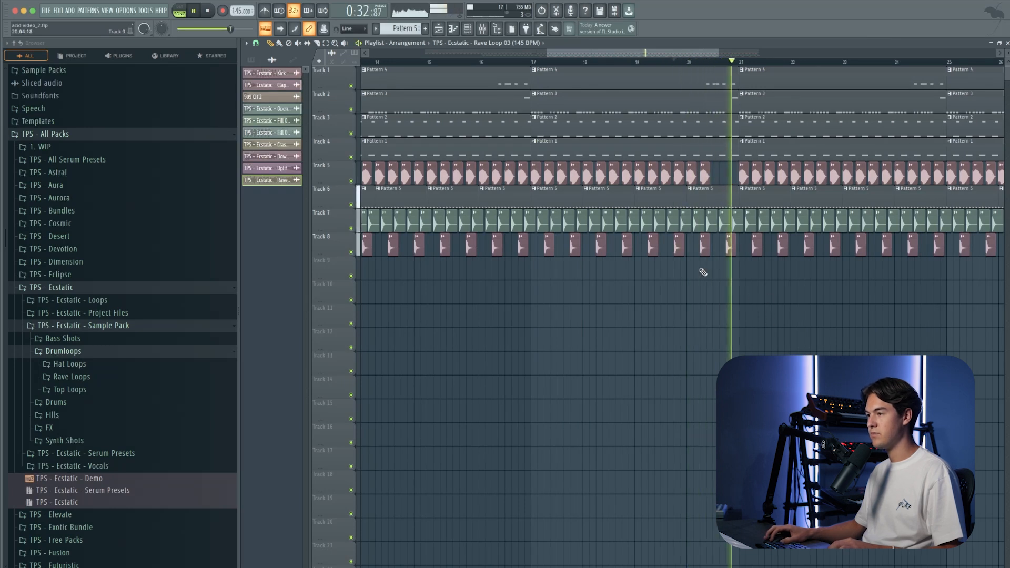
pyautogui.scroll(-4, 703, 272)
pyautogui.press('space')
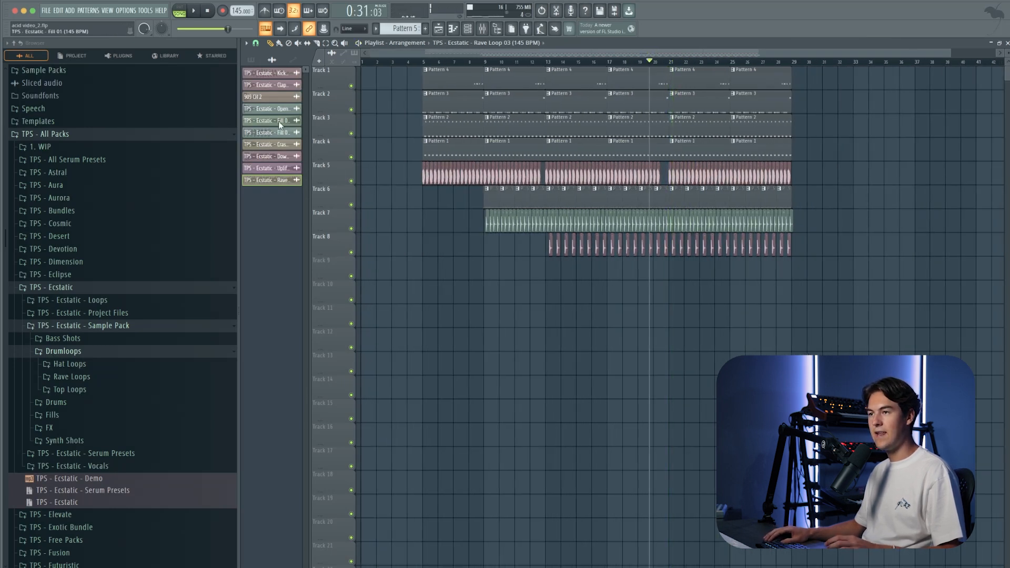
# Step: Place Rave Loop 03 clips on Track 9 from bar 21 and duplicate bars 21 to 29 through bar 37, dropping each section's last kick
pyautogui.scroll(4, 679, 272)
pyautogui.moveTo(665, 276)
pyautogui.mouseDown()
pyautogui.moveTo(850, 314)
pyautogui.moveTo(839, 267)
pyautogui.moveTo(679, 110)
pyautogui.moveTo(623, 73)
pyautogui.mouseUp()
pyautogui.press('space')
pyautogui.scroll(-3, 836, 294)
pyautogui.hscroll(4, 800, 273)
pyautogui.scroll(2, 616, 120)
pyautogui.hotkey('ctrl', 'b')
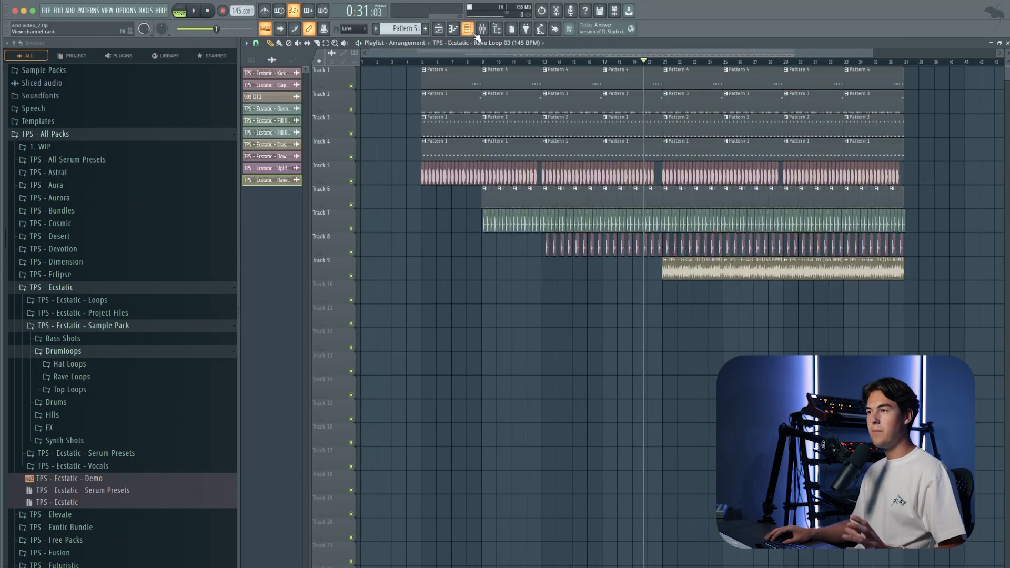
# Step: Create a new empty Pattern 6 and check the TPS - Ecstatic - Ride 04 sampler settings
pyautogui.click(475, 33)
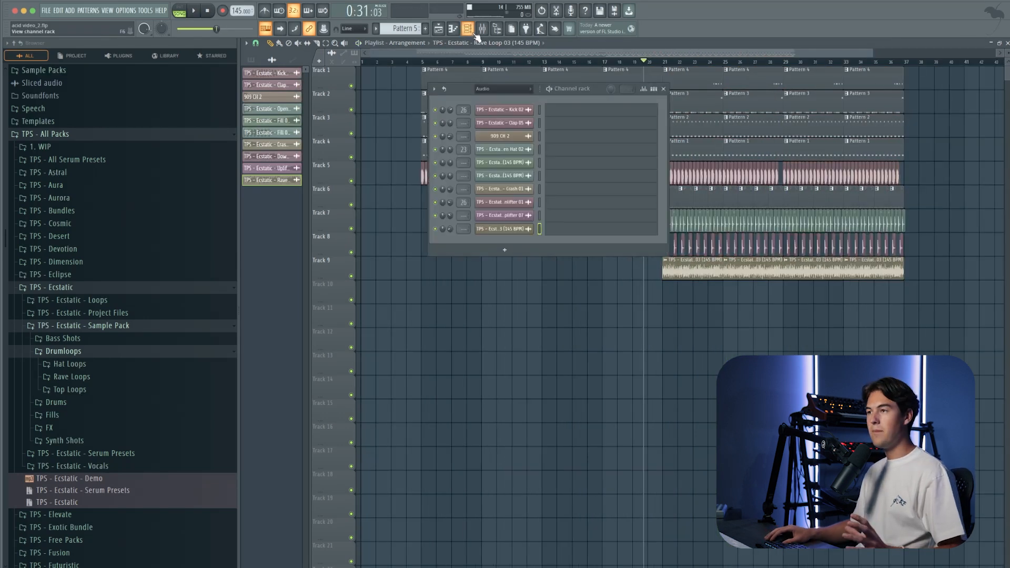
pyautogui.click(506, 118)
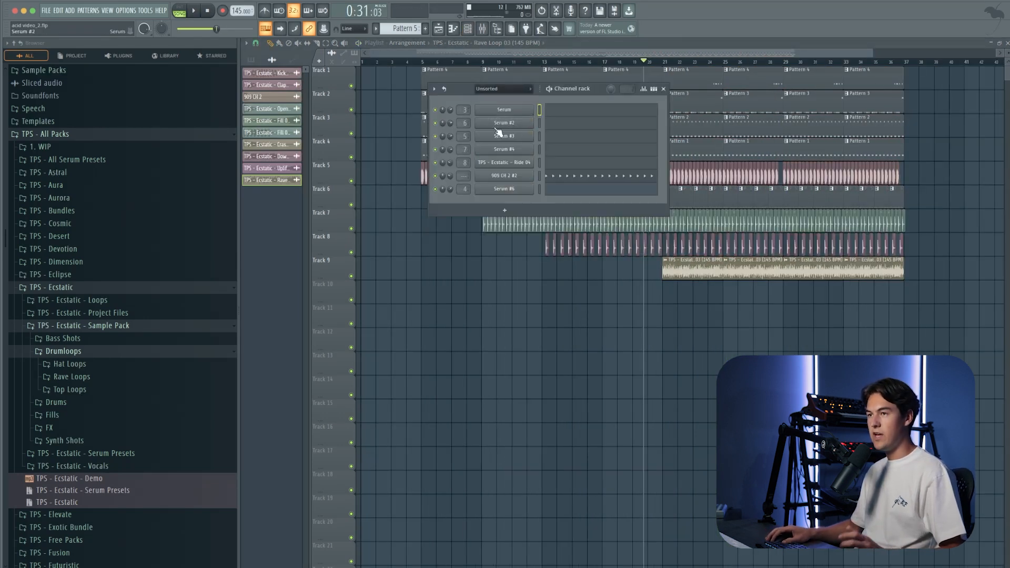
pyautogui.click(88, 10)
pyautogui.click(146, 25)
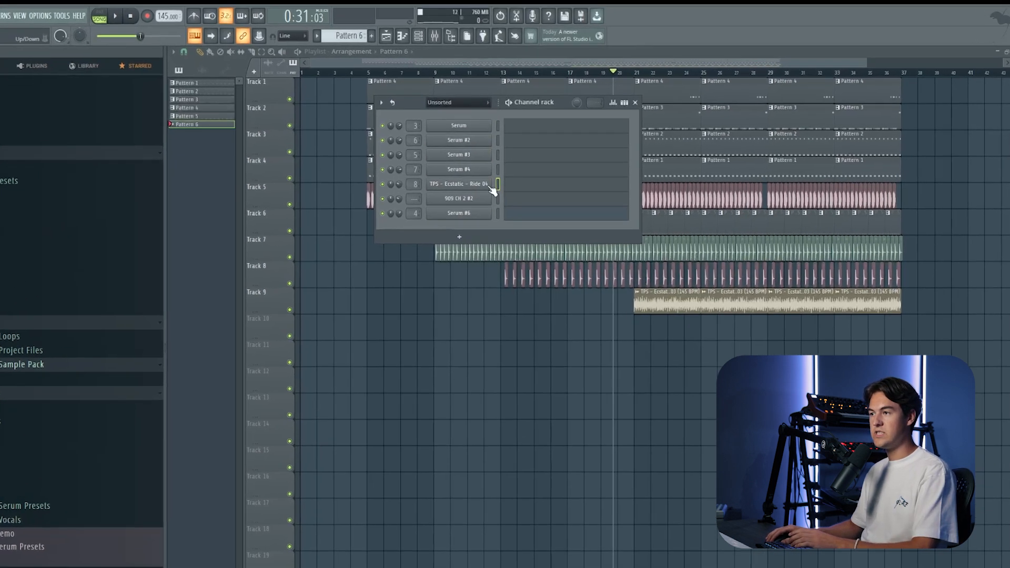
pyautogui.click(530, 161)
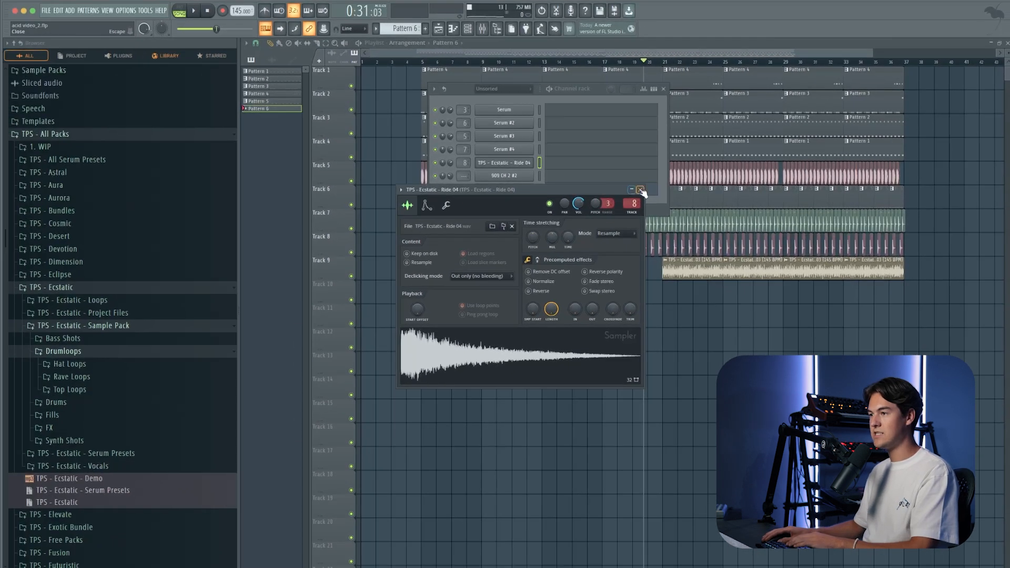
pyautogui.click(641, 190)
pyautogui.click(89, 10)
pyautogui.click(129, 28)
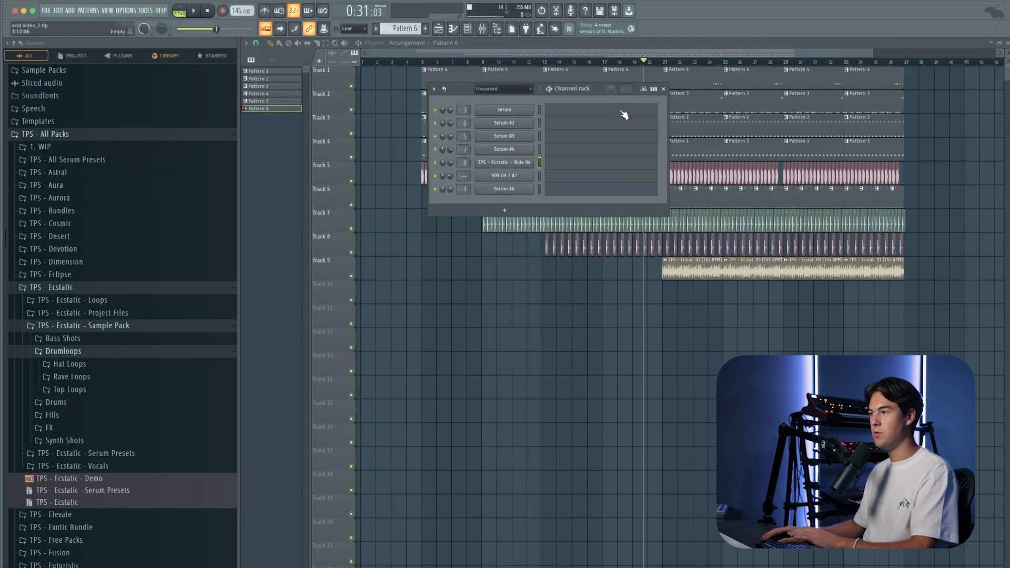
# Step: Program Ride 04 on every second step of Pattern 6, with lower velocities on the on-beat hits
pyautogui.click(654, 90)
pyautogui.click(577, 162)
pyautogui.click(591, 163)
pyautogui.click(605, 162)
pyautogui.click(620, 162)
pyautogui.click(634, 163)
pyautogui.click(648, 163)
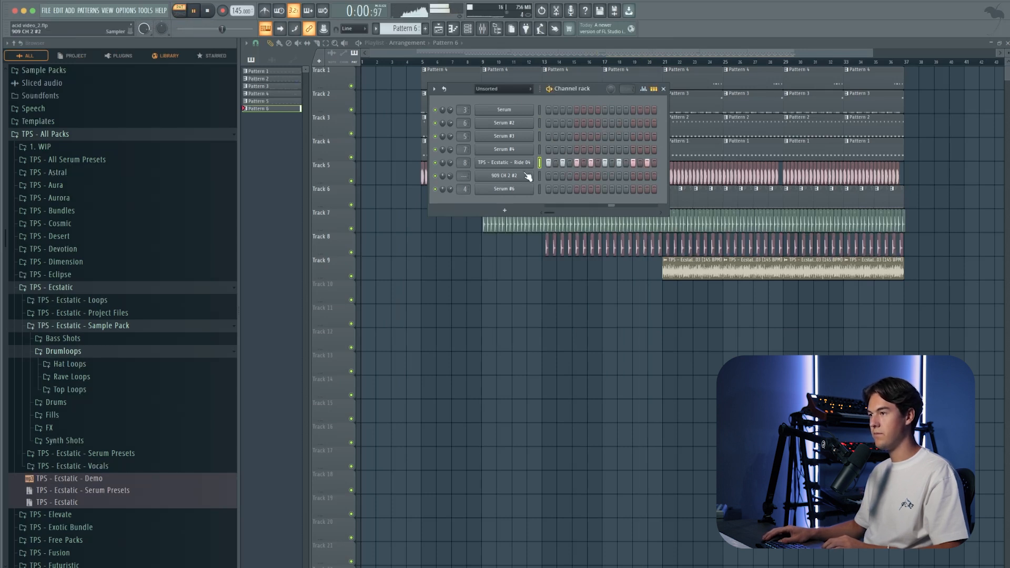
pyautogui.click(643, 89)
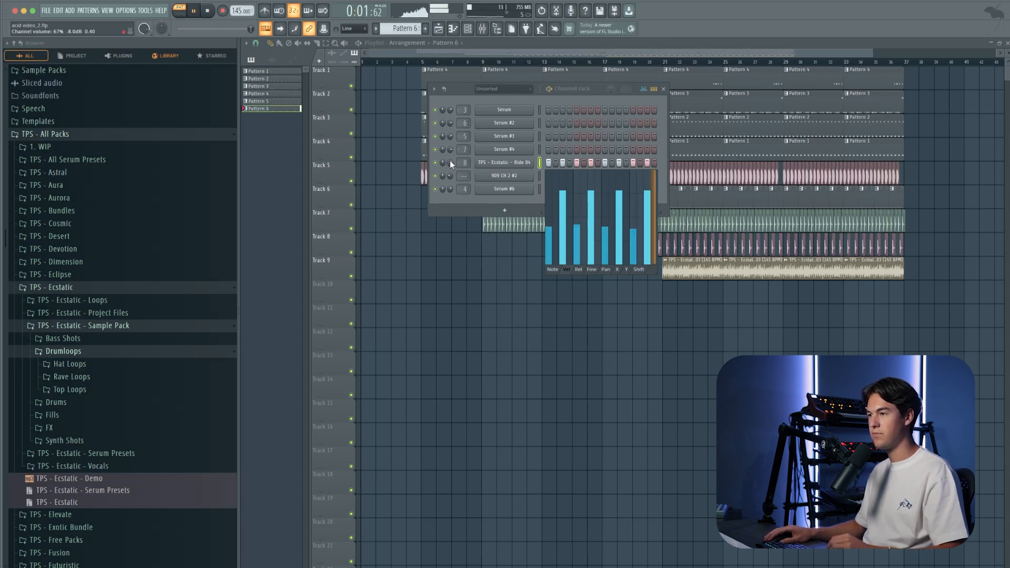
# Step: Place Pattern 6 on Track 10 at bar 21 and repeat it back to back through bar 37
pyautogui.click(663, 89)
pyautogui.click(665, 298)
pyautogui.scroll(5, 677, 300)
pyautogui.scroll(-3, 631, 297)
pyautogui.keyDown('super'); pyautogui.click(614, 295); pyautogui.keyUp('super')
pyautogui.press('super+b')
pyautogui.press('super+b')
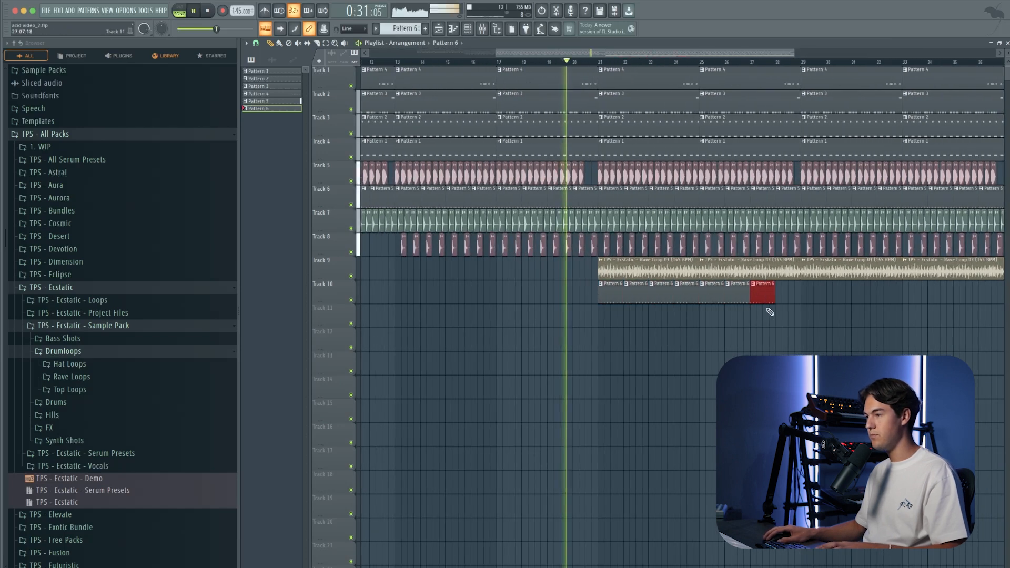
pyautogui.press('super+b')
pyautogui.press('super+b')
pyautogui.scroll(-2, 579, 297)
pyautogui.press('super+b')
pyautogui.press('super+b')
pyautogui.press('super+b')
pyautogui.press('super+b')
pyautogui.press('super+b')
pyautogui.press('super+b')
pyautogui.press('super+b')
pyautogui.press('super+b')
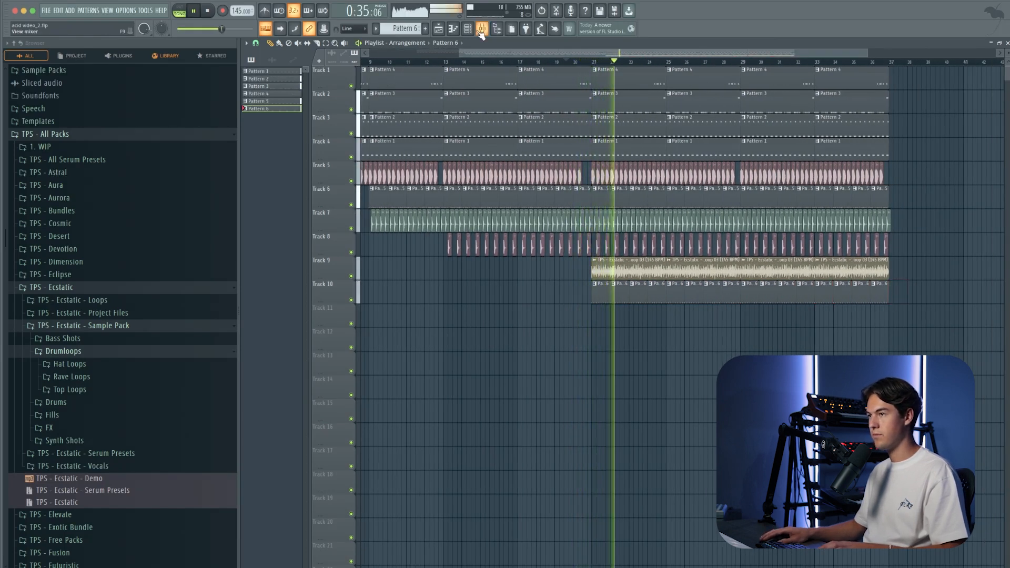
pyautogui.press('F6')
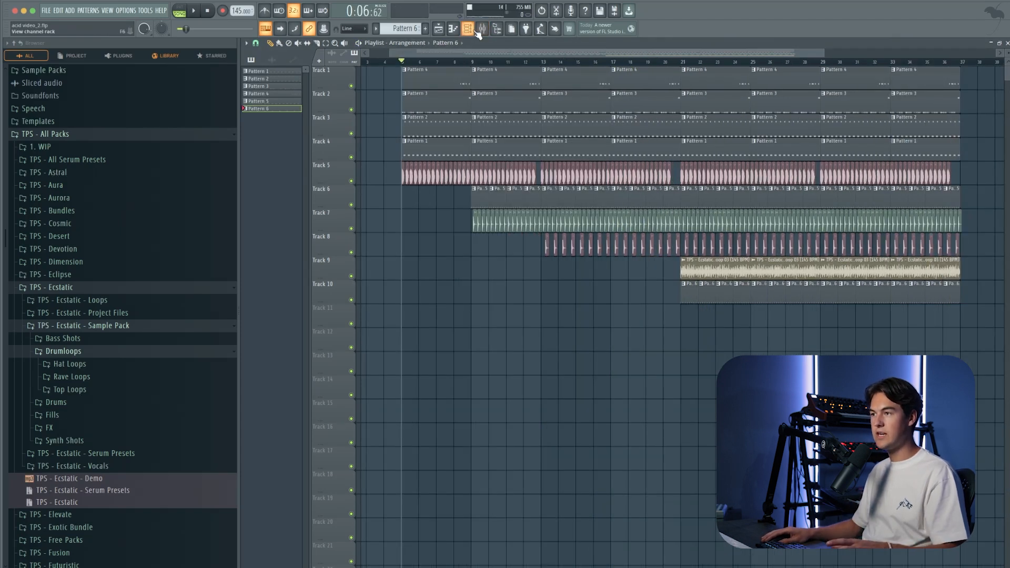
pyautogui.scroll(3, 369, 108)
pyautogui.scroll(3, 552, 167)
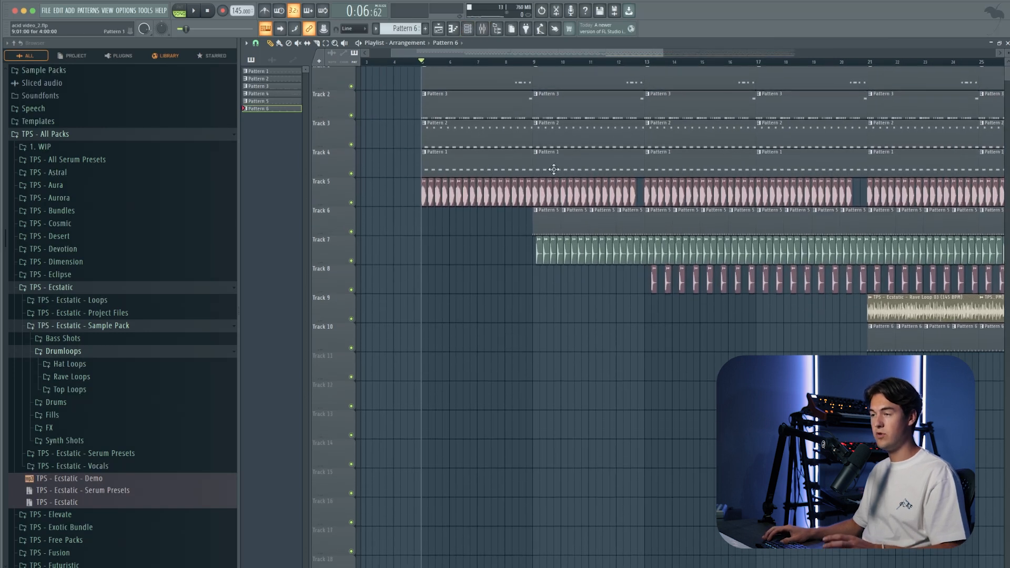
# Step: Open Pattern 3's Serum synth with the ACID - Perfection preset and tweak its Cutoff macro
pyautogui.click(475, 113)
pyautogui.click(470, 30)
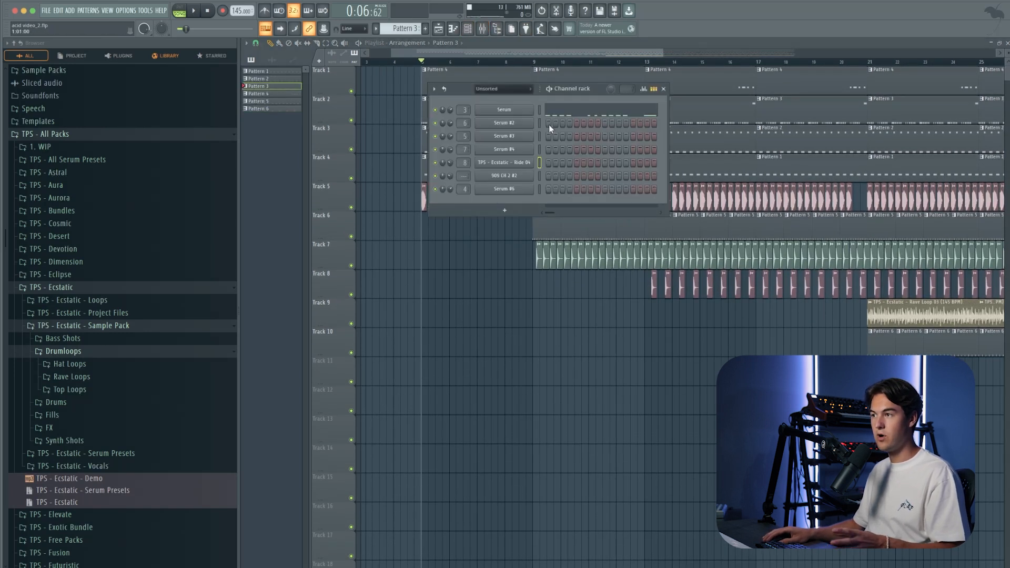
pyautogui.click(504, 110)
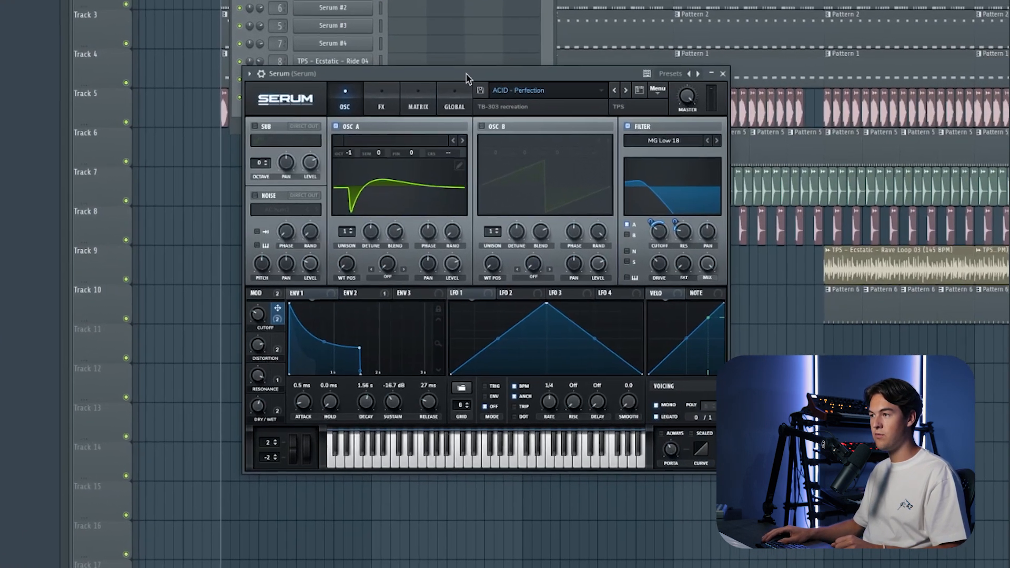
pyautogui.moveTo(467, 78); pyautogui.dragTo(414, 146)
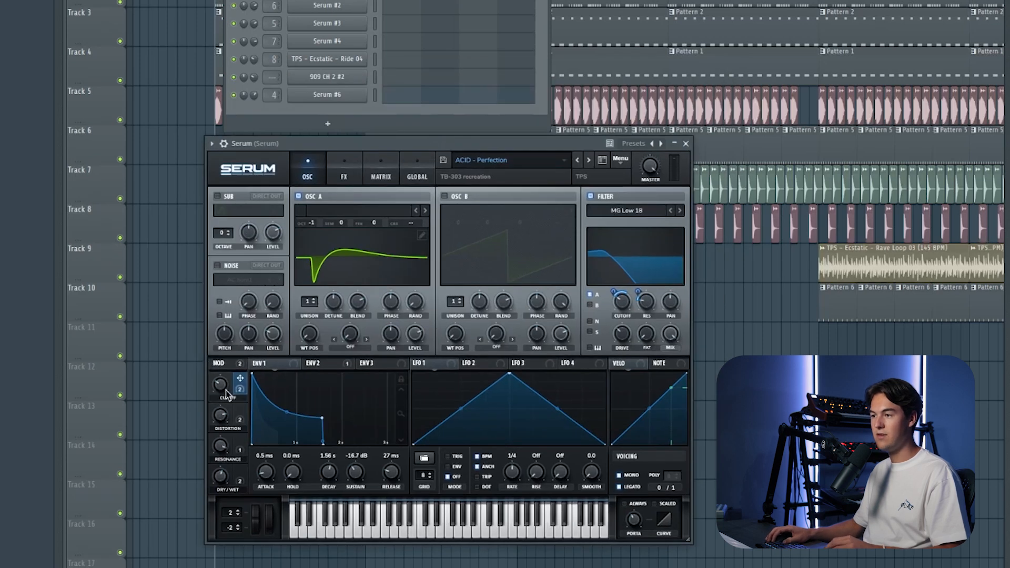
pyautogui.press('space')
pyautogui.moveTo(227, 394); pyautogui.dragTo(229, 372)
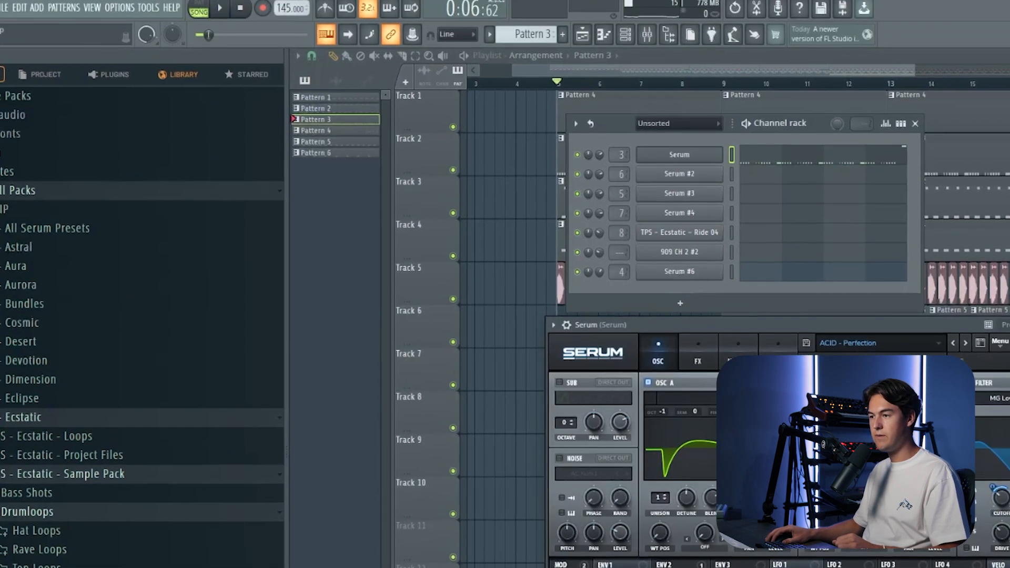
# Step: Create an automation clip for the last tweaked Serum cutoff parameter and close the floating windows
pyautogui.click(149, 8)
pyautogui.moveTo(210, 169)
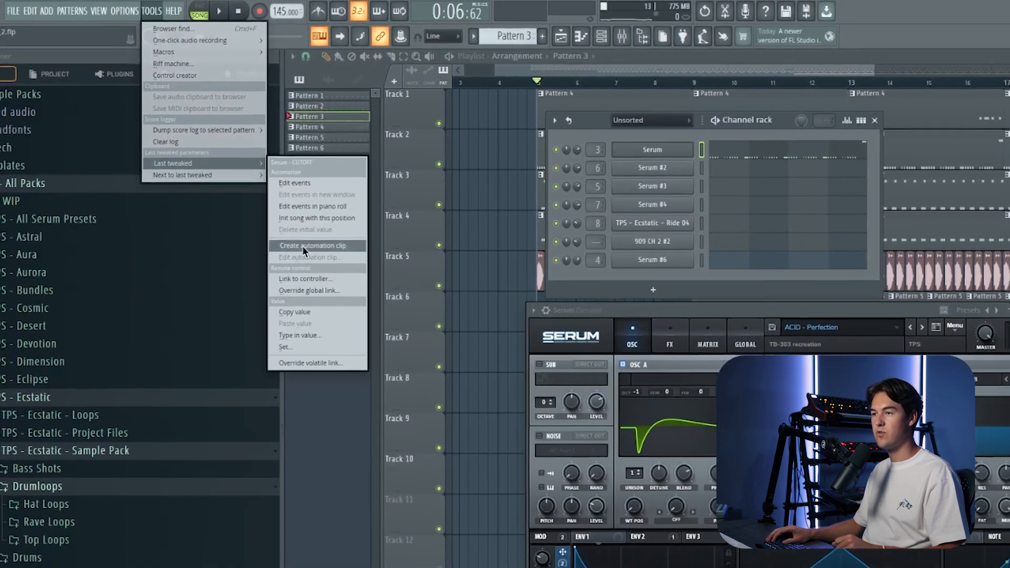
pyautogui.click(319, 256)
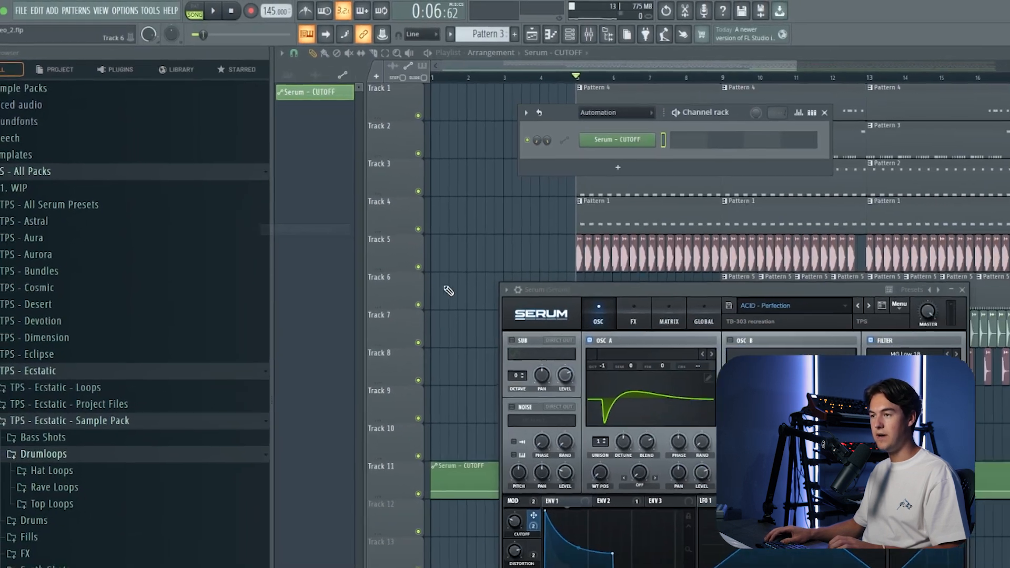
pyautogui.press('Escape')
pyautogui.press('Escape')
# Step: Move the Serum cutoff automation clip on Track 11 to start at bar 5 and trim it to end at bar 21
pyautogui.scroll(-3, 458, 369)
pyautogui.moveTo(482, 472); pyautogui.dragTo(570, 473)
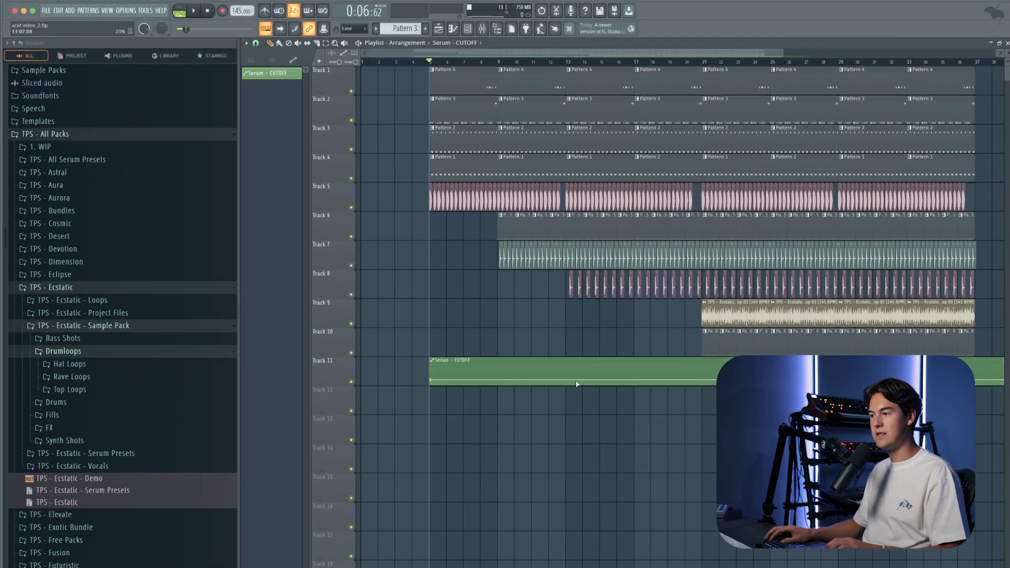
pyautogui.scroll(2, 665, 386)
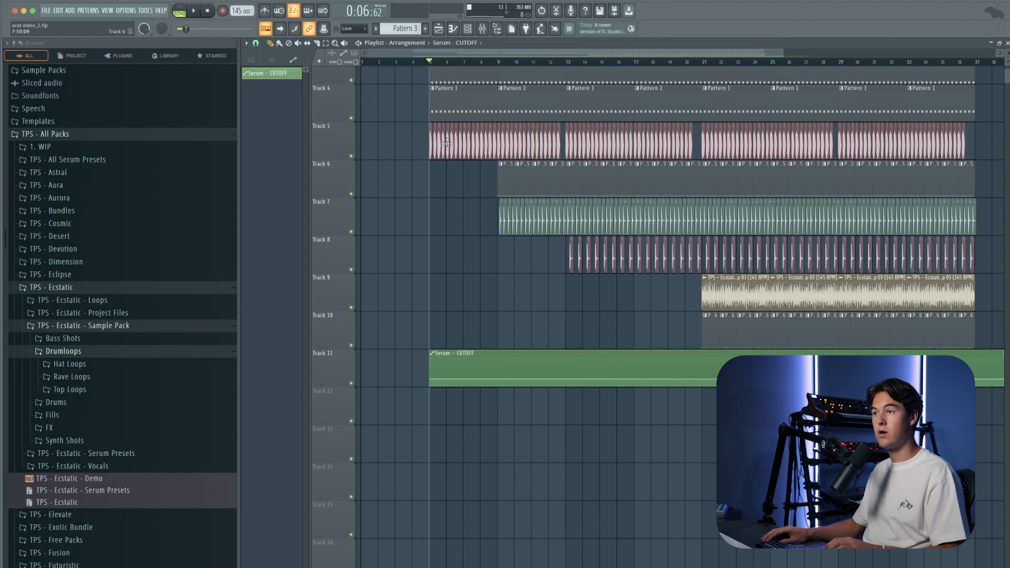
pyautogui.scroll(5, 743, 354)
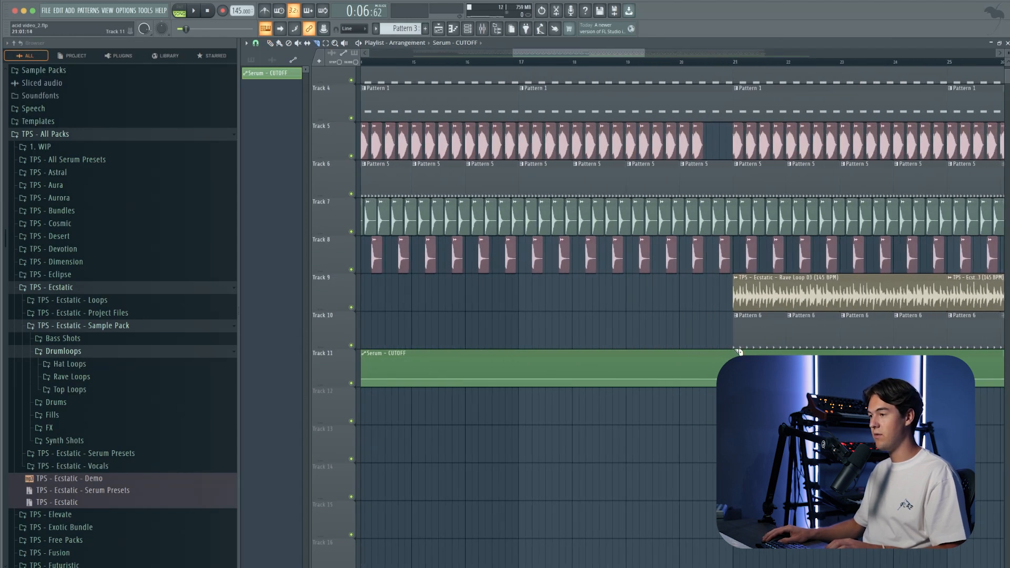
pyautogui.moveTo(733, 348); pyautogui.dragTo(733, 391)
pyautogui.scroll(-4, 733, 391)
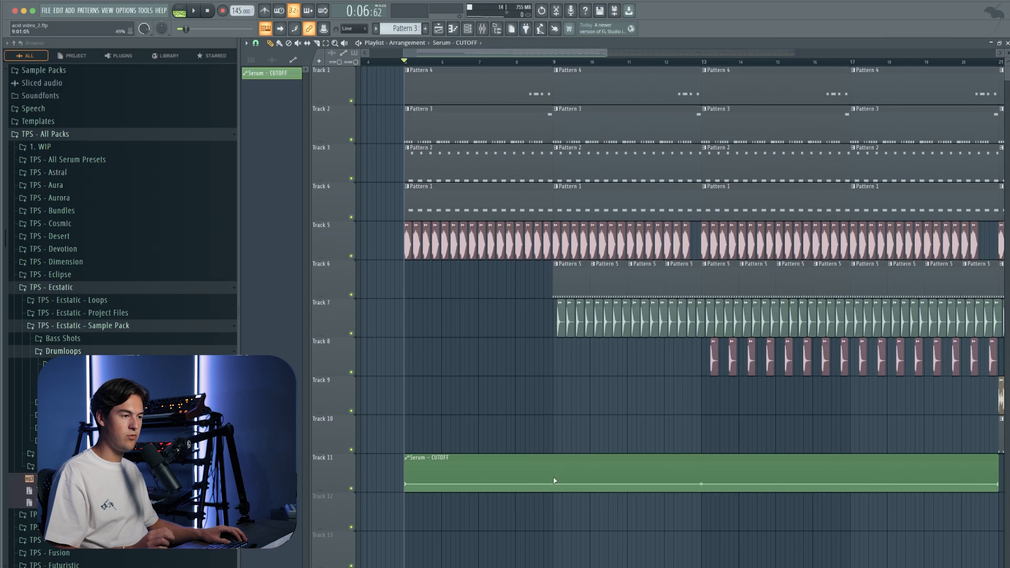
# Step: Shape the start of the cutoff automation as a curved rise from bar 5, peaking just before bar 9 and dropping back at bar 9
pyautogui.moveTo(554, 480); pyautogui.dragTo(555, 477)
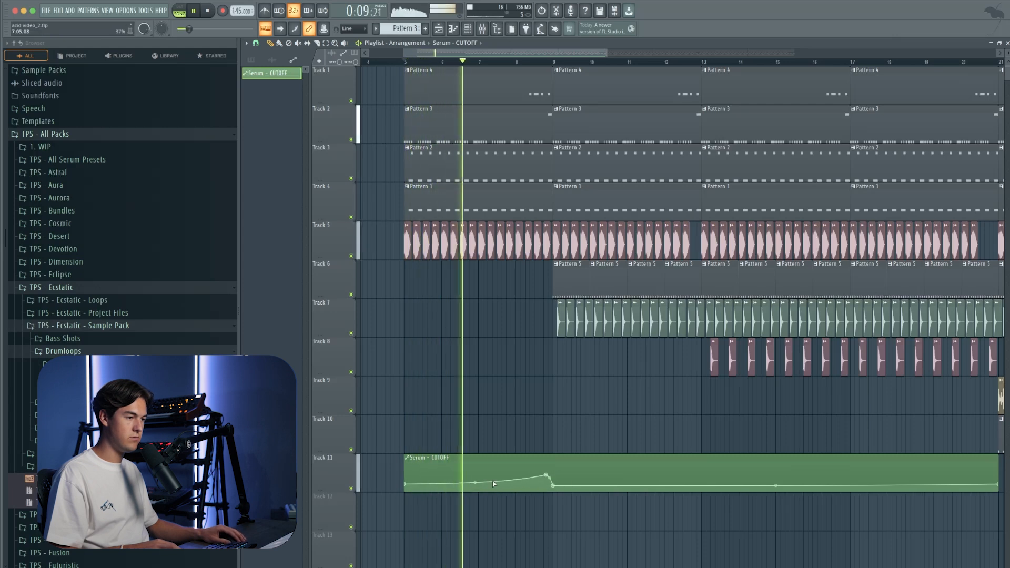
pyautogui.scroll(1, 559, 493)
pyautogui.scroll(1, 560, 494)
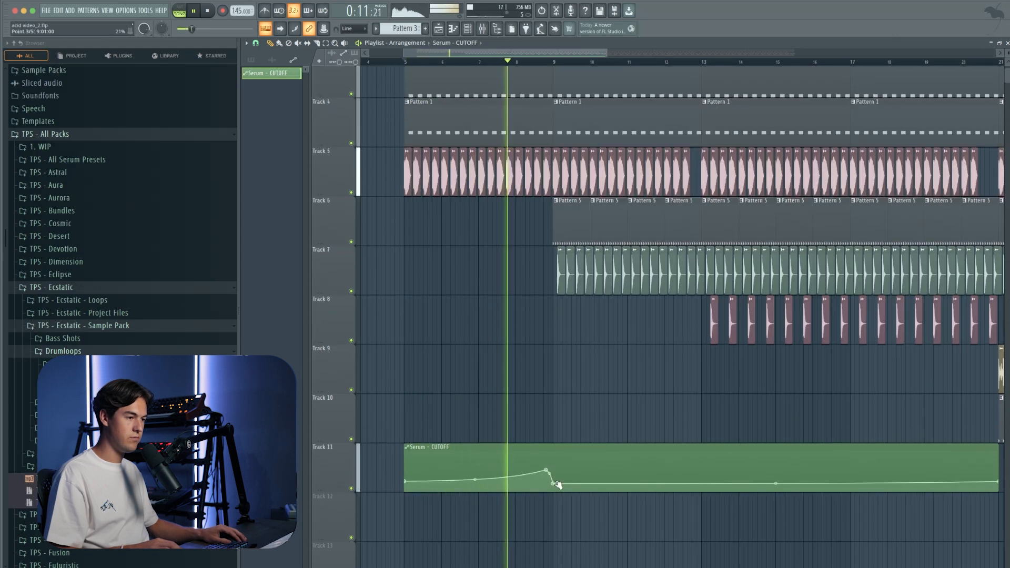
# Step: Add a second, higher cutoff rise from bar 9 that peaks just before bar 13 and drops back at bar 13
pyautogui.scroll(2, 589, 487)
pyautogui.rightClick(709, 456)
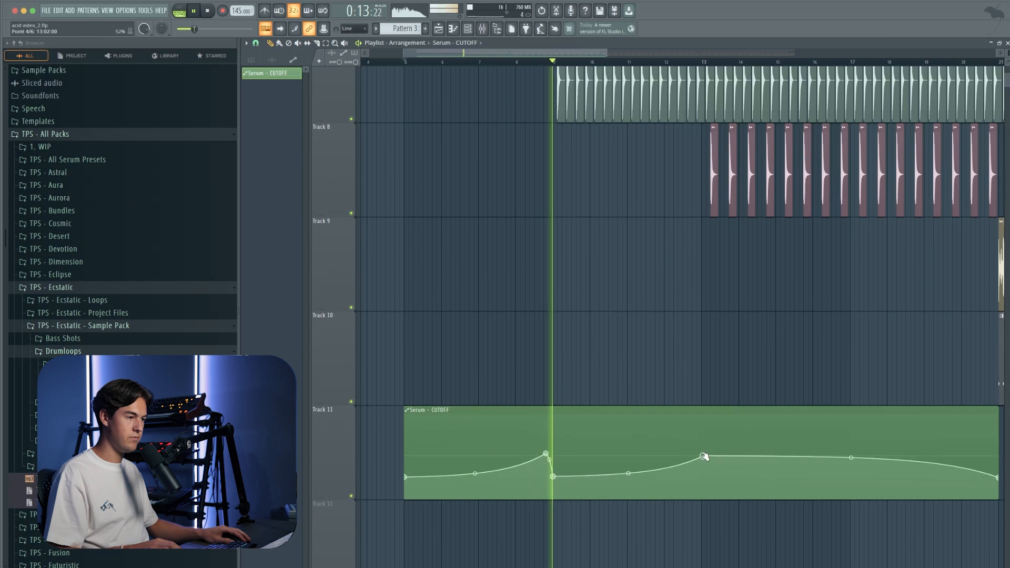
pyautogui.moveTo(708, 457); pyautogui.dragTo(697, 455)
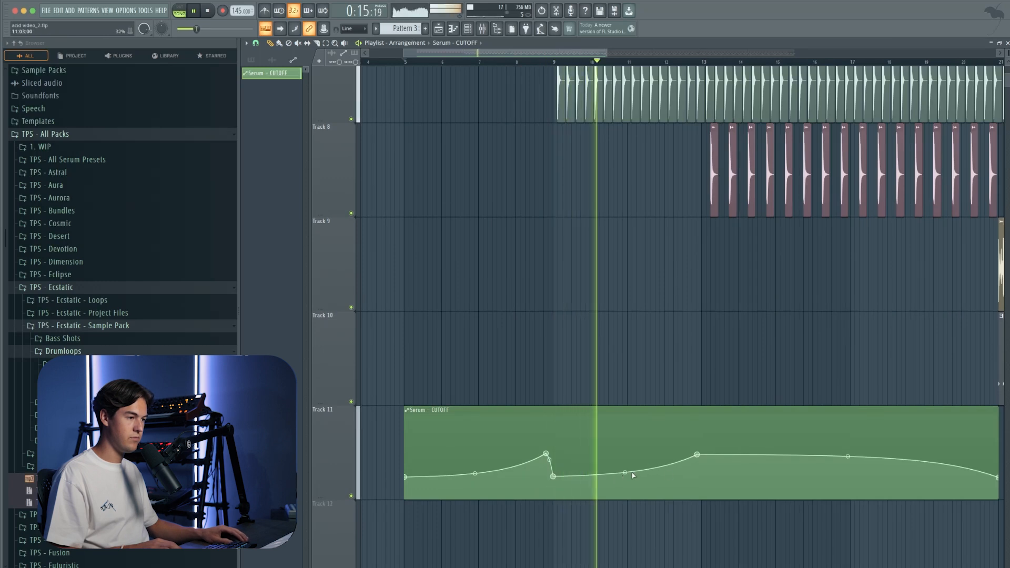
pyautogui.moveTo(697, 454)
pyautogui.mouseDown()
pyautogui.moveTo(696, 441)
pyautogui.moveTo(704, 480)
pyautogui.moveTo(703, 468)
pyautogui.mouseUp()
pyautogui.rightClick(703, 466)
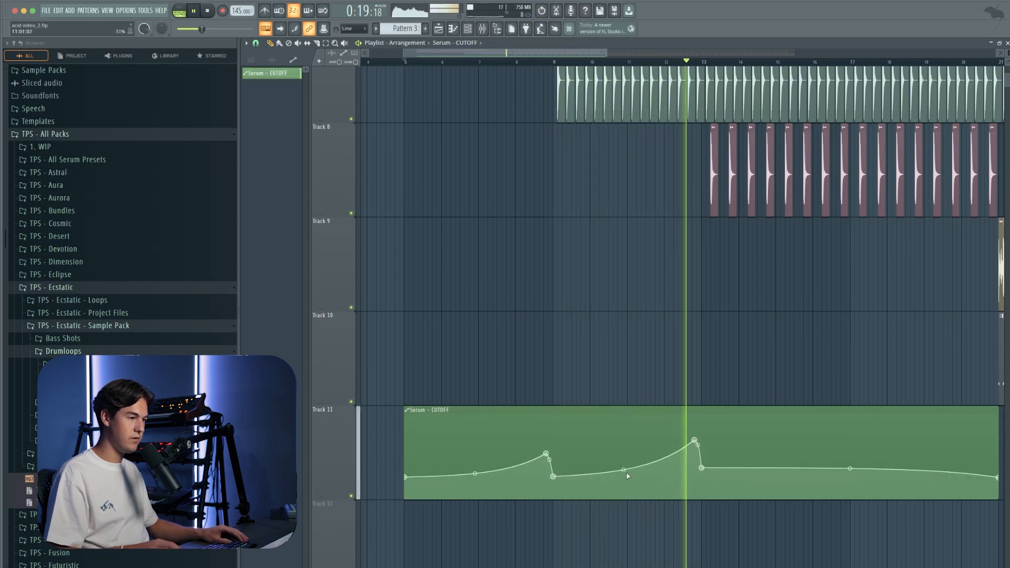
# Step: Add a third cutoff rise from bar 13 that peaks just before bar 17 and drops back at bar 17
pyautogui.rightClick(860, 454)
pyautogui.moveTo(860, 454); pyautogui.dragTo(860, 442)
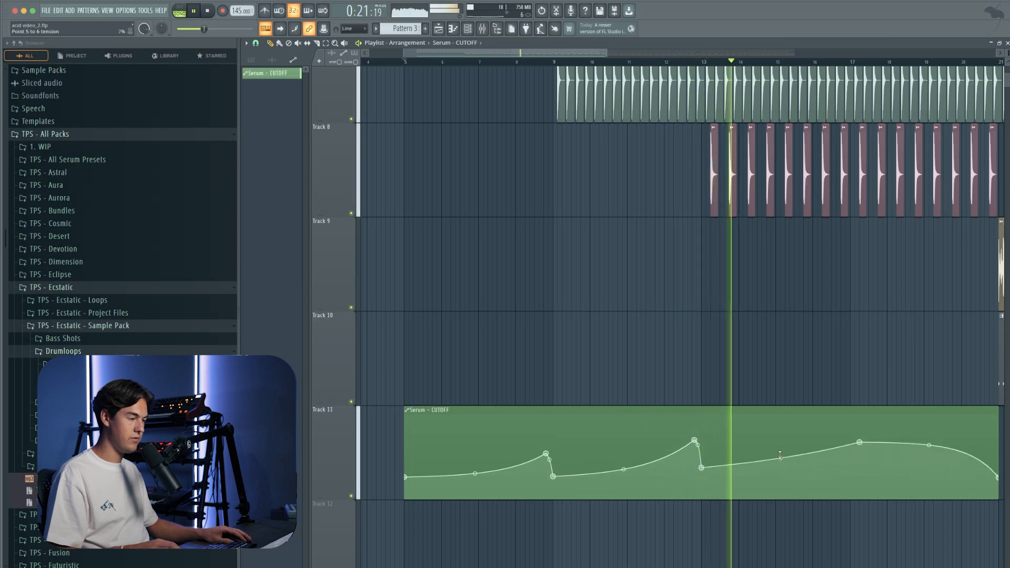
pyautogui.moveTo(702, 468); pyautogui.dragTo(662, 465)
# Step: Add a final cutoff rise from bar 17 to the clip's highest peak just before bar 21
pyautogui.scroll(-4, 758, 468)
pyautogui.hscroll(4, 758, 468)
pyautogui.scroll(3, 749, 465)
pyautogui.rightClick(679, 465)
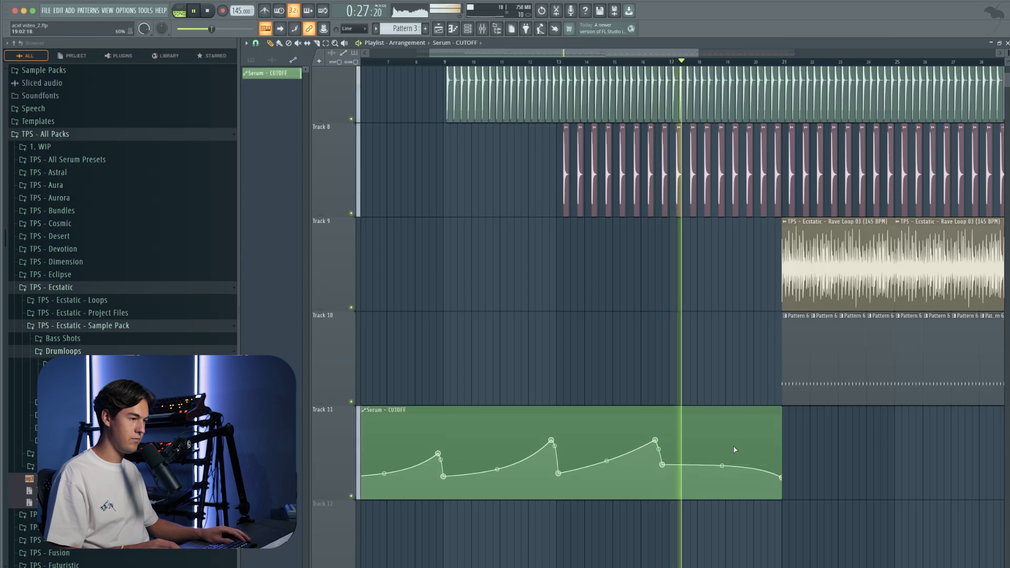
pyautogui.rightClick(766, 424)
pyautogui.moveTo(766, 425); pyautogui.dragTo(781, 427)
# Step: Duplicate the finished Serum cutoff automation clip on Track 11 so the copy starts at bar 21
pyautogui.scroll(2, 782, 428)
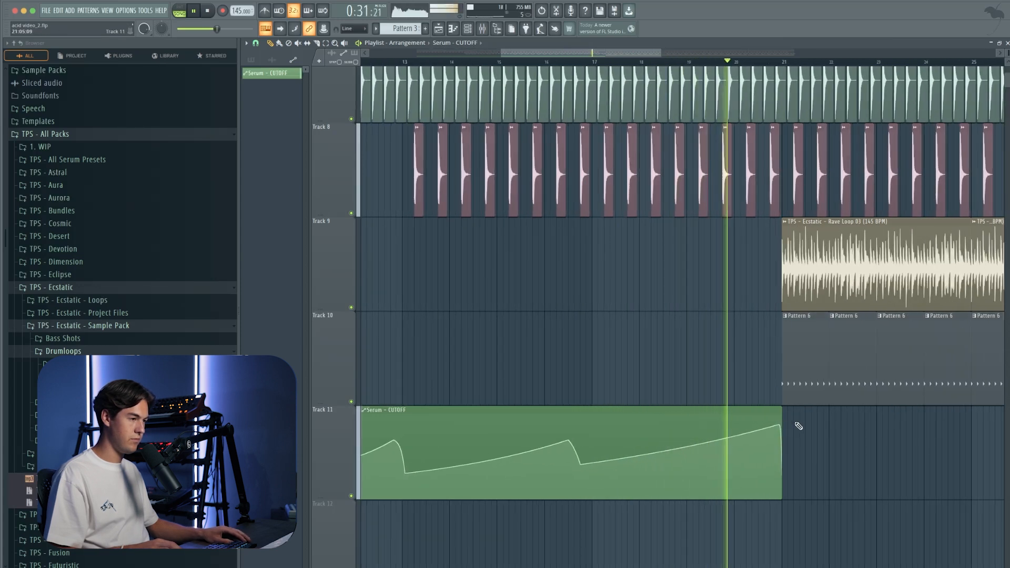
pyautogui.scroll(-2, 789, 436)
pyautogui.hotkey('ctrl', 'b')
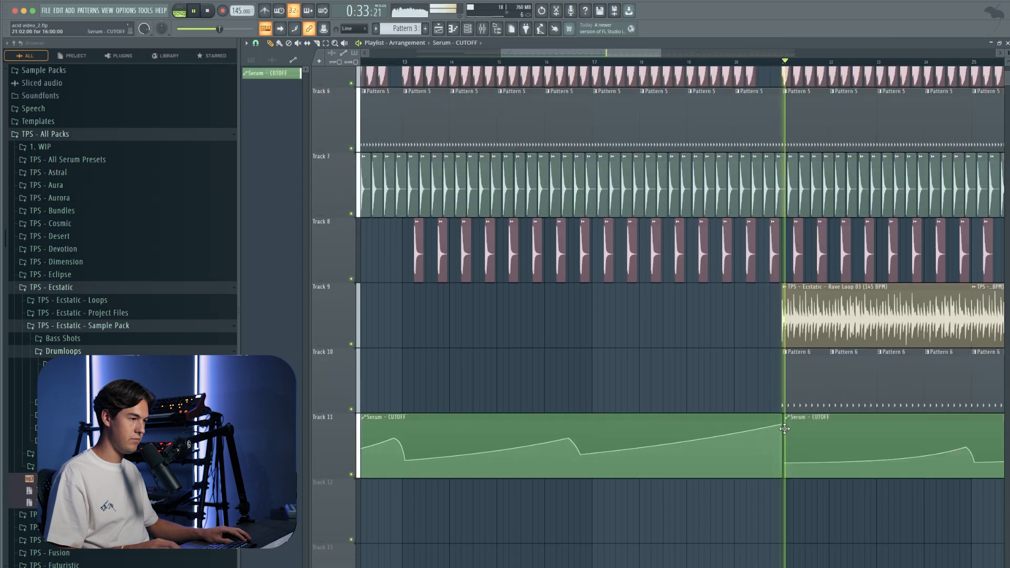
pyautogui.scroll(-5, 789, 436)
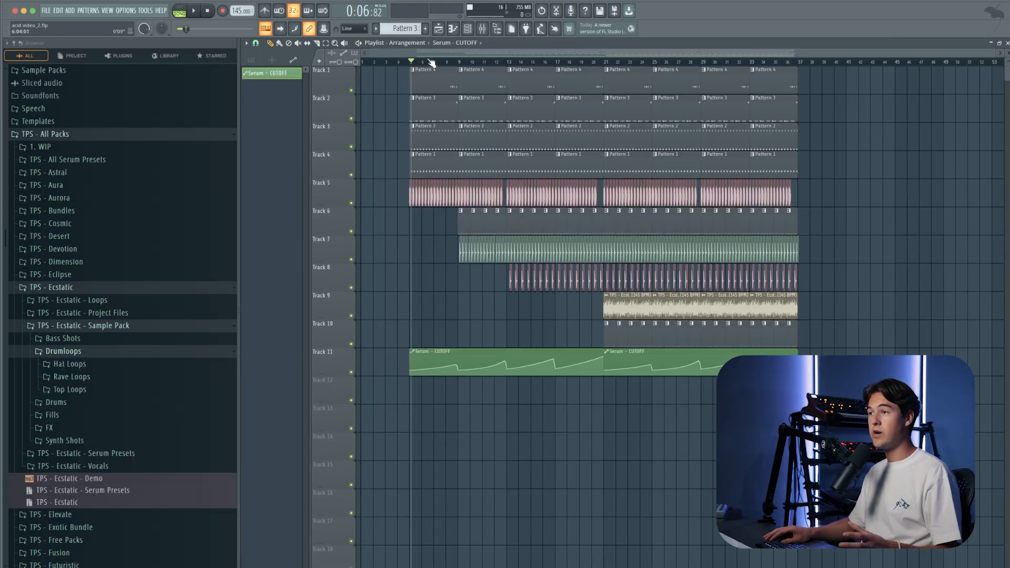
# Step: Open Serum #3 with the ACID - Particles preset, create an automation clip for its mod wheel and close the synth
pyautogui.click(467, 30)
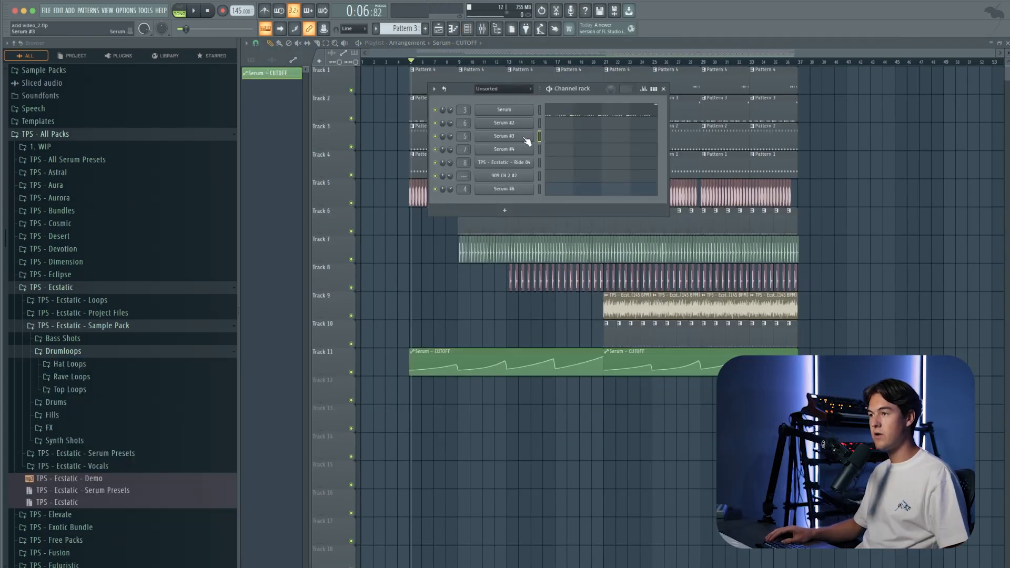
pyautogui.click(528, 136)
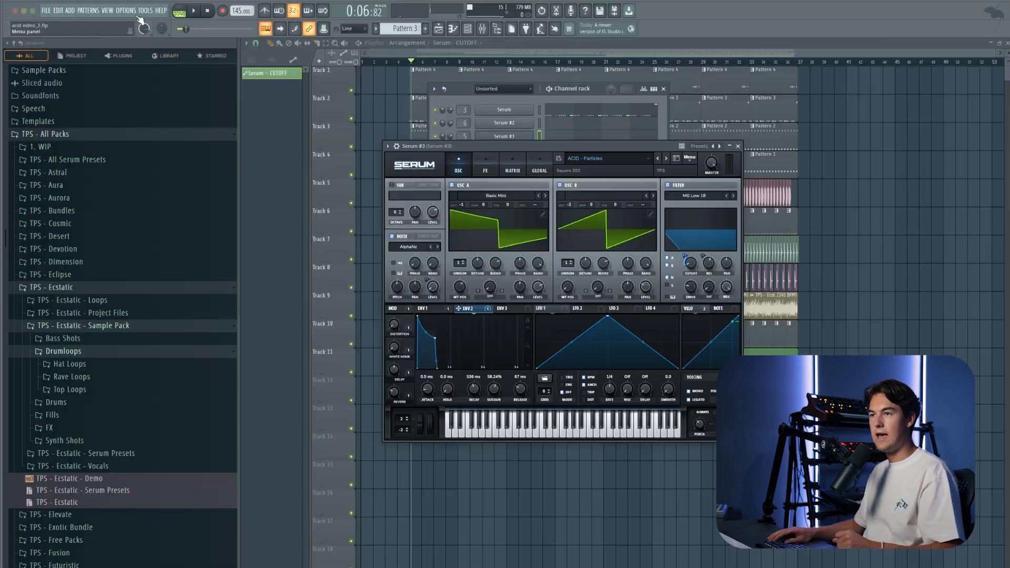
pyautogui.click(161, 10)
pyautogui.moveTo(145, 10)
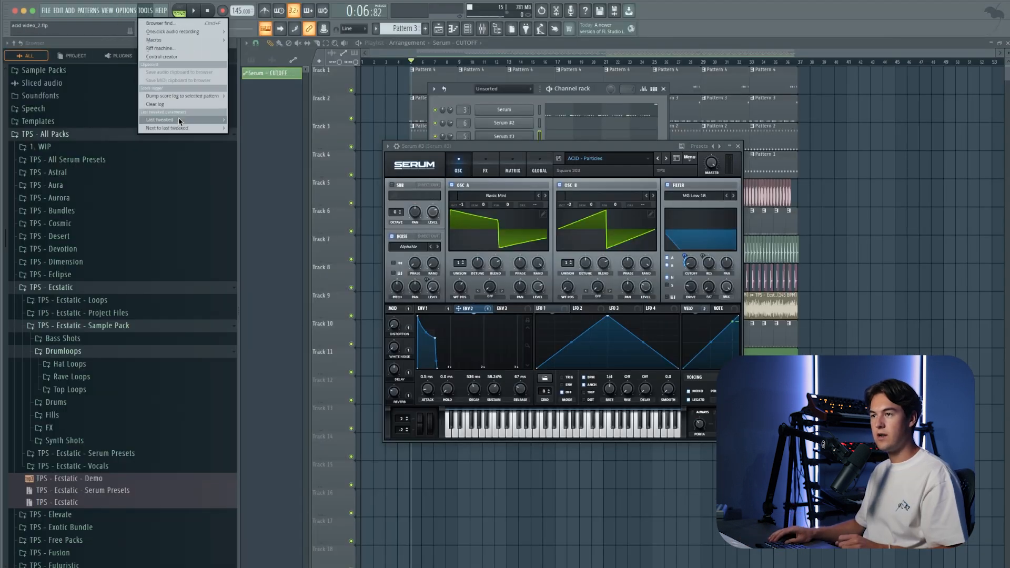
pyautogui.moveTo(183, 122)
pyautogui.click(263, 145)
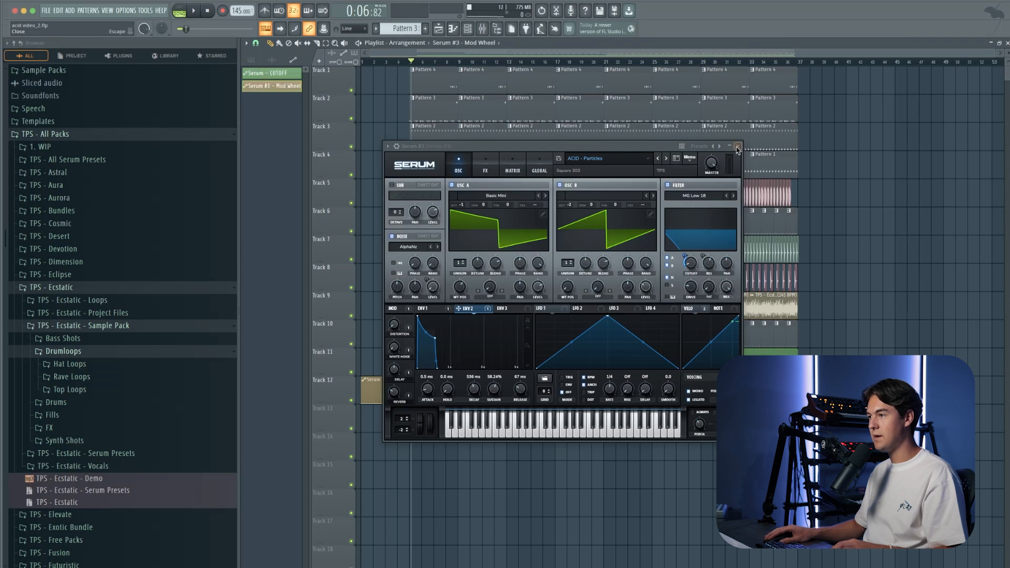
pyautogui.click(738, 147)
# Step: Shape the Serum #3 mod wheel automation on Track 12 into four-bar rises from bar 5 and repeat the clip from bar 21
pyautogui.scroll(3, 594, 401)
pyautogui.scroll(3, 556, 382)
pyautogui.scroll(5, 593, 379)
pyautogui.click(601, 389)
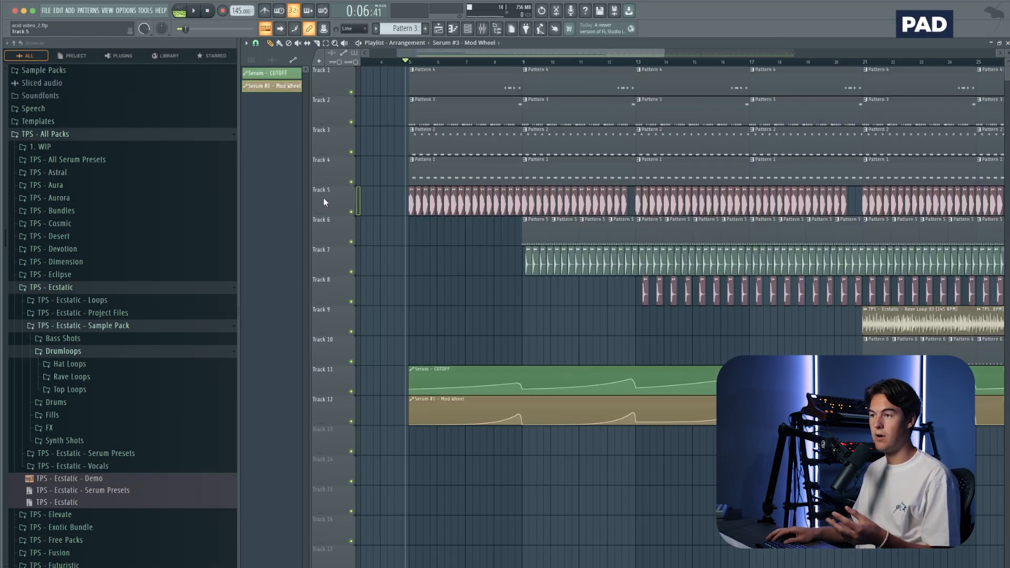
# Step: Insert an empty track at Track 5, between the Pattern 1 clips and the kick track
pyautogui.rightClick(324, 187)
pyautogui.click(370, 369)
pyautogui.scroll(-4, 377, 207)
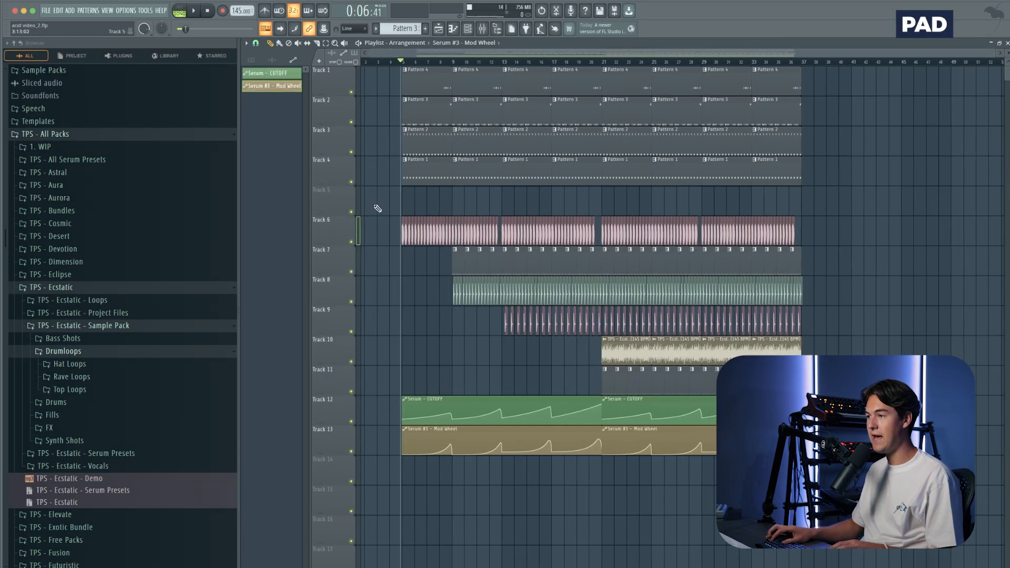
# Step: Show the Unsorted channels in the channel rack and open Serum #4 to audition its SY - Lore high strings preset
pyautogui.click(467, 29)
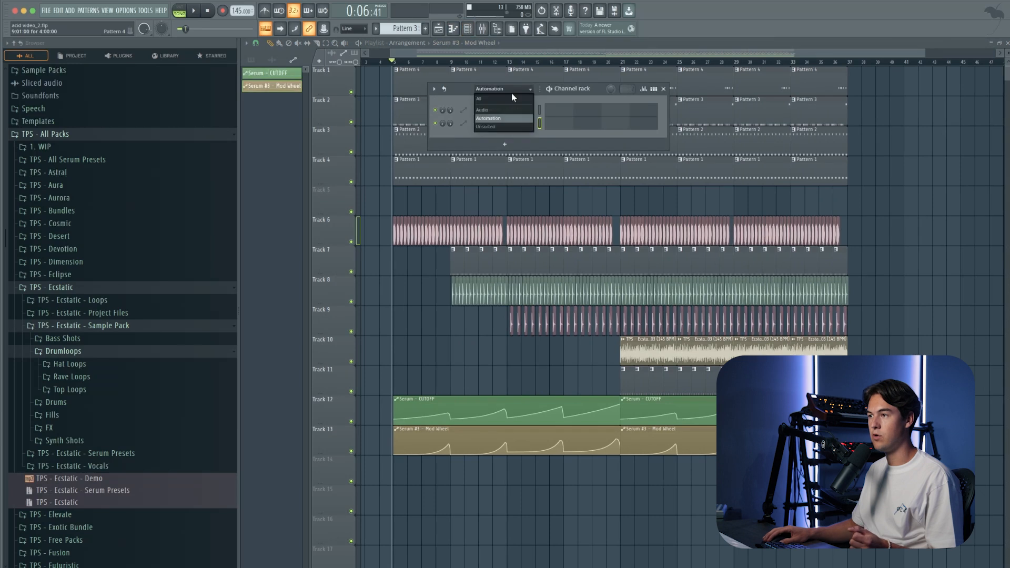
pyautogui.click(503, 126)
pyautogui.click(538, 151)
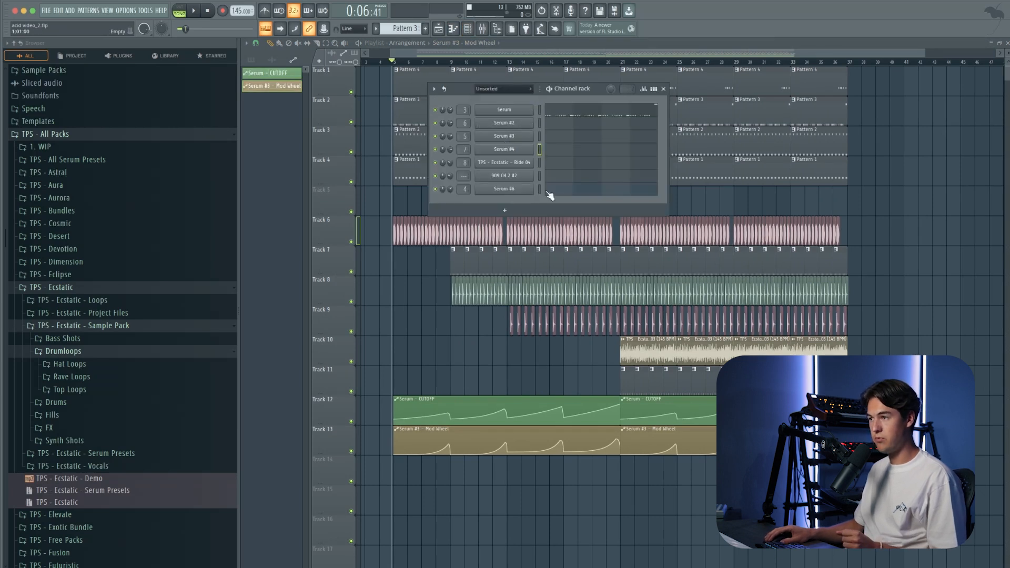
pyautogui.click(483, 29)
pyautogui.click(467, 28)
pyautogui.click(506, 150)
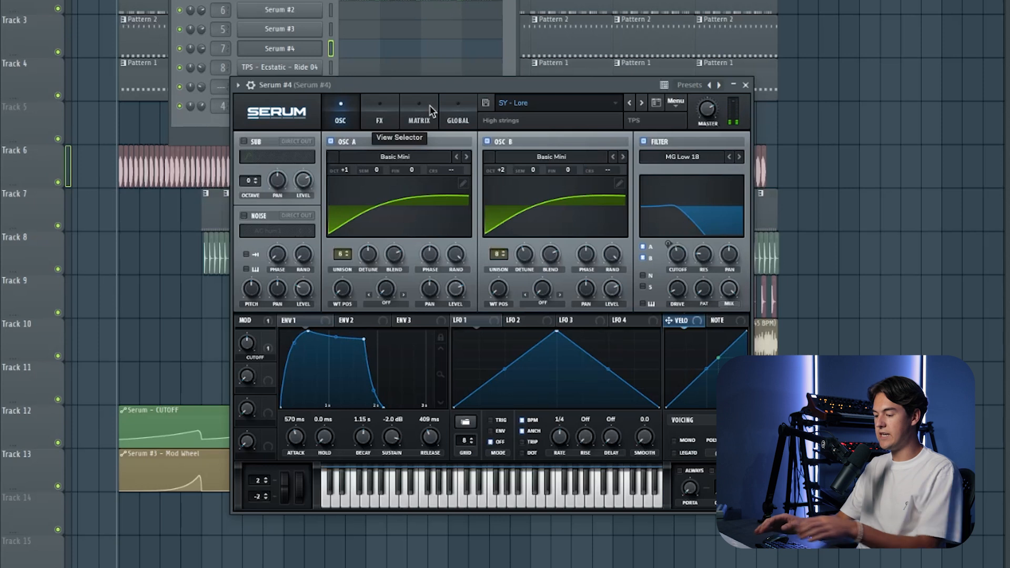
pyautogui.press('space')
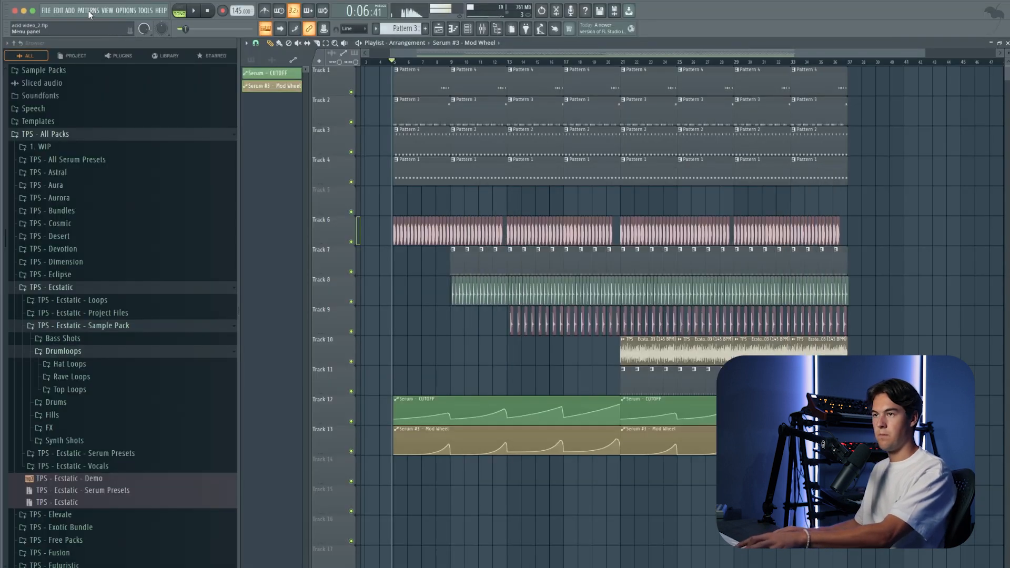
# Step: Create a new empty Pattern 7 and open the piano roll of Serum #4 in it
pyautogui.click(88, 11)
pyautogui.click(149, 24)
pyautogui.click(470, 30)
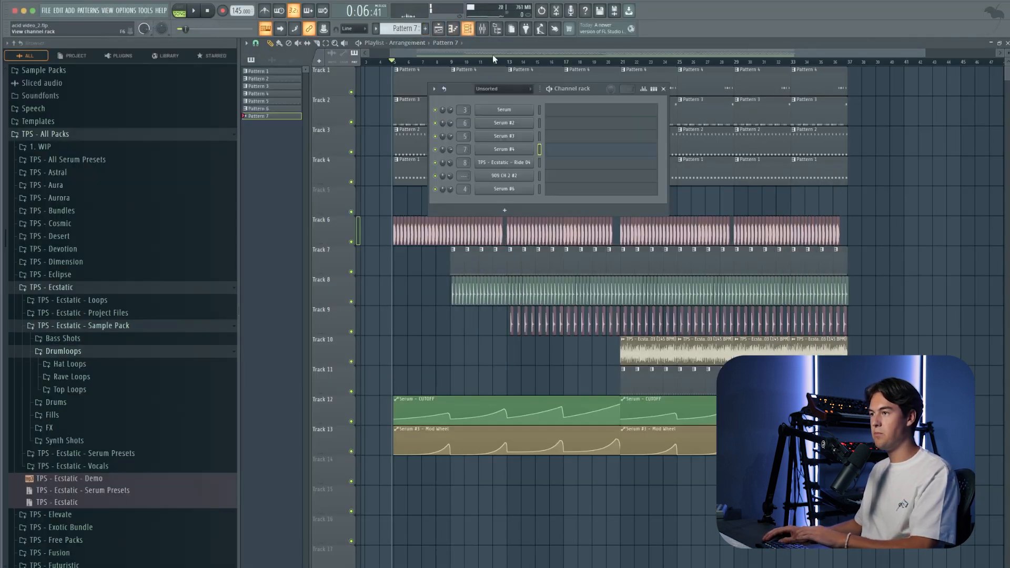
pyautogui.click(558, 153)
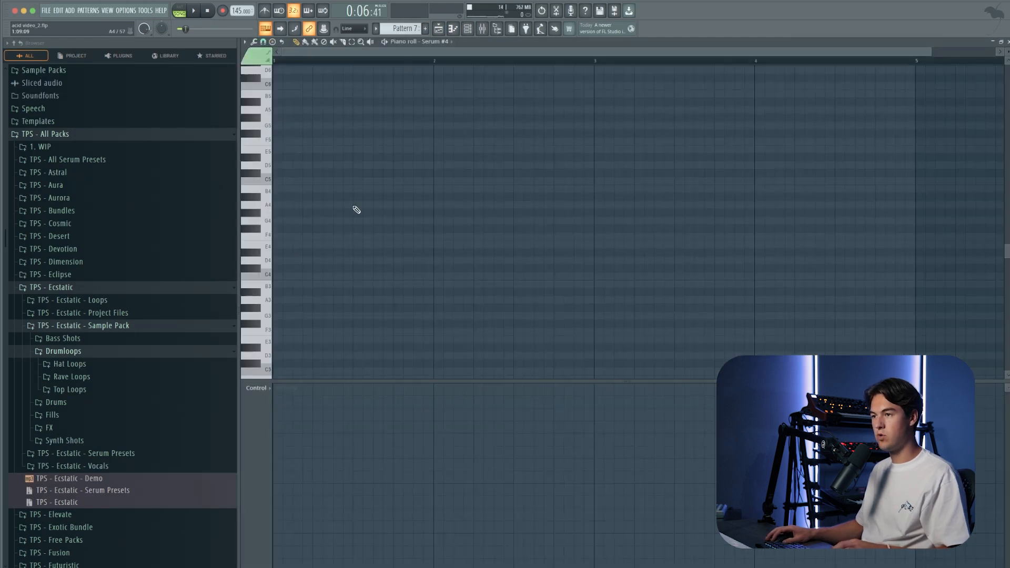
# Step: Draw a two-bar chord of E4, G4 and B4 at the start of Pattern 7 and select all its notes
pyautogui.moveTo(287, 244); pyautogui.dragTo(593, 244)
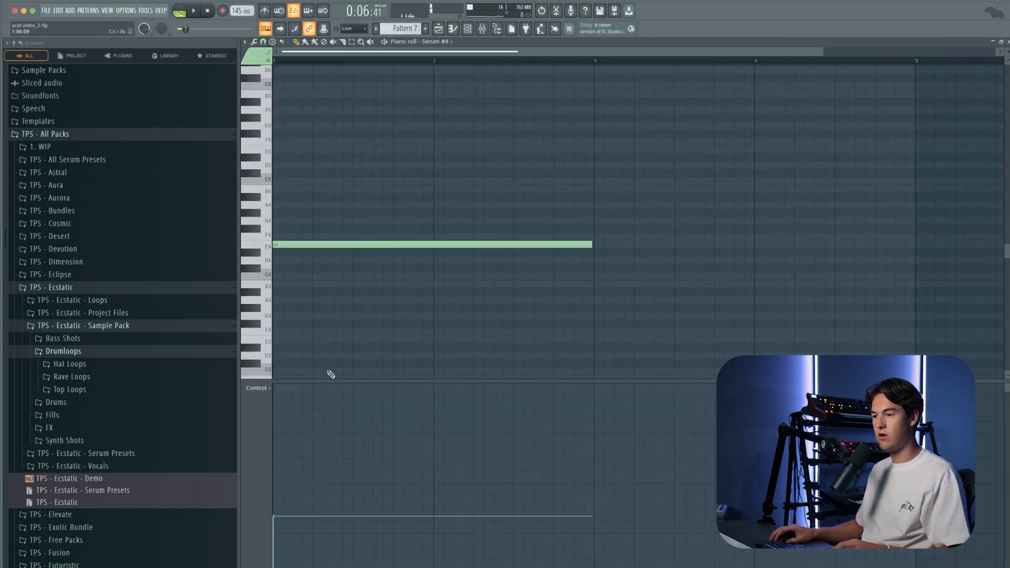
pyautogui.scroll(-2, 341, 267)
pyautogui.moveTo(284, 197); pyautogui.dragTo(264, 188)
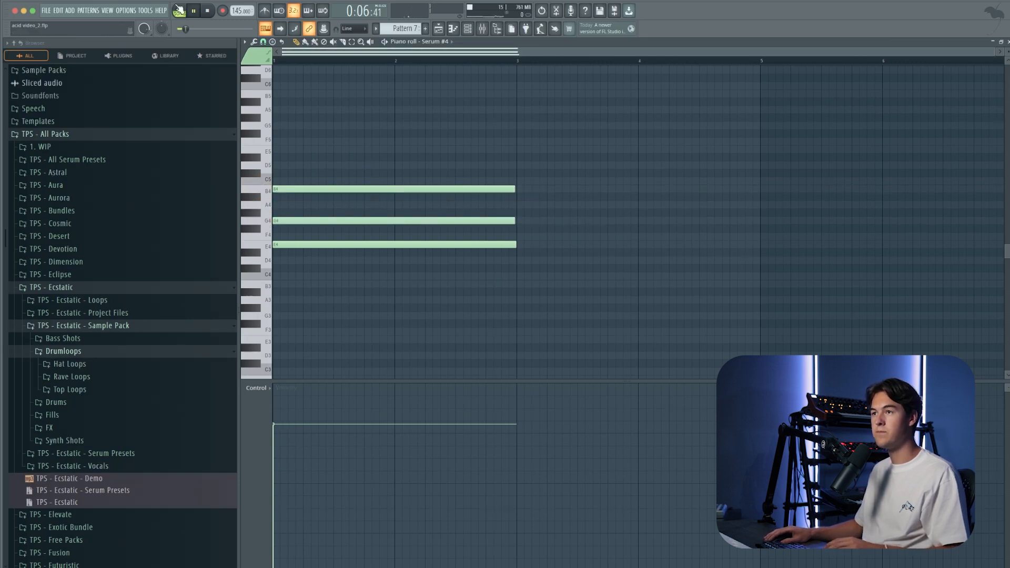
pyautogui.hotkey('ctrl', 'a')
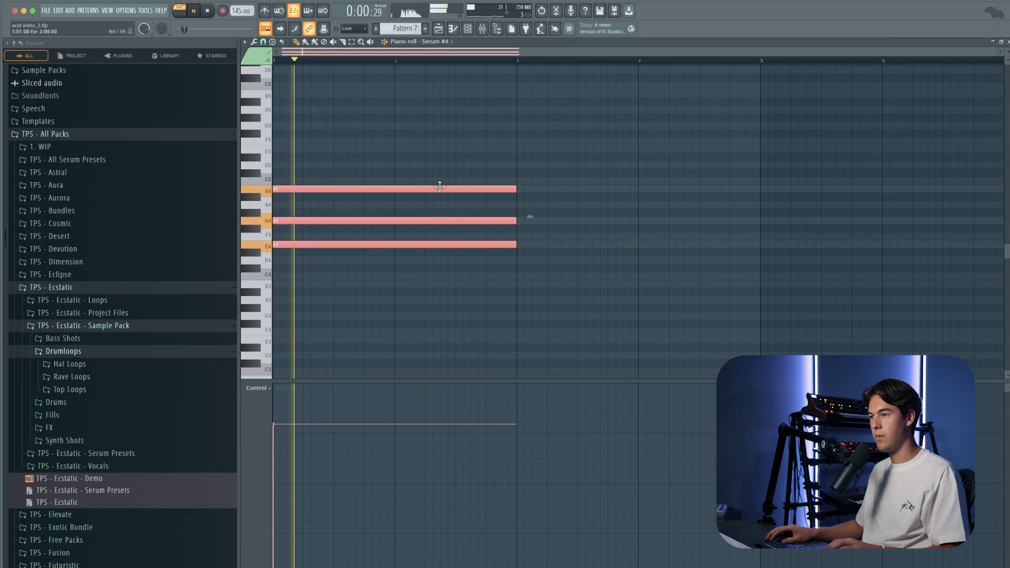
# Step: Duplicate the two-bar chord to bar 3 of Pattern 7 and lower the copy's G4 to F#4
pyautogui.moveTo(408, 189); pyautogui.dragTo(613, 189)
pyautogui.keyDown('ctrl'); pyautogui.click(489, 68); pyautogui.keyUp('ctrl')
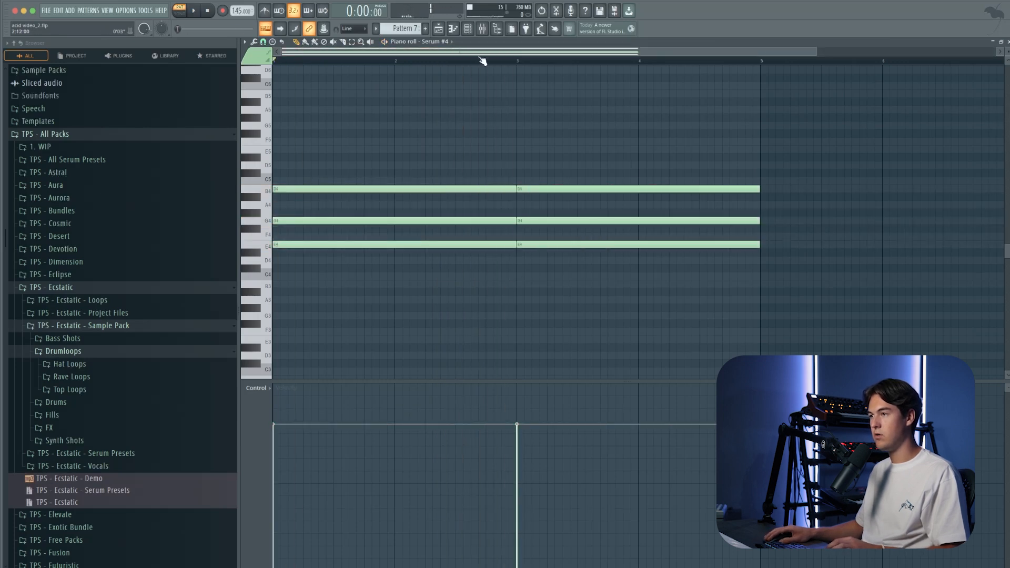
pyautogui.press('space')
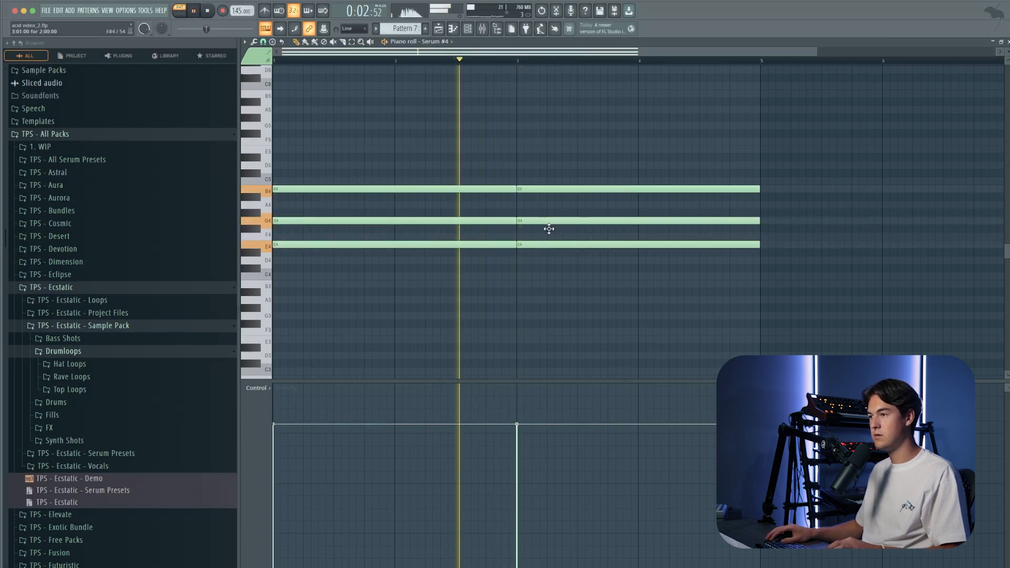
pyautogui.moveTo(548, 224); pyautogui.dragTo(549, 232)
# Step: Extend the progression to eight bars with an E4, A4, C5 chord at bar 5 and an E4, G4, B4 chord at bar 7
pyautogui.scroll(-1, 551, 234)
pyautogui.moveTo(622, 304); pyautogui.dragTo(706, 193)
pyautogui.keyDown('ctrl'); pyautogui.click(687, 209); pyautogui.keyUp('ctrl')
pyautogui.moveTo(658, 227); pyautogui.dragTo(658, 219)
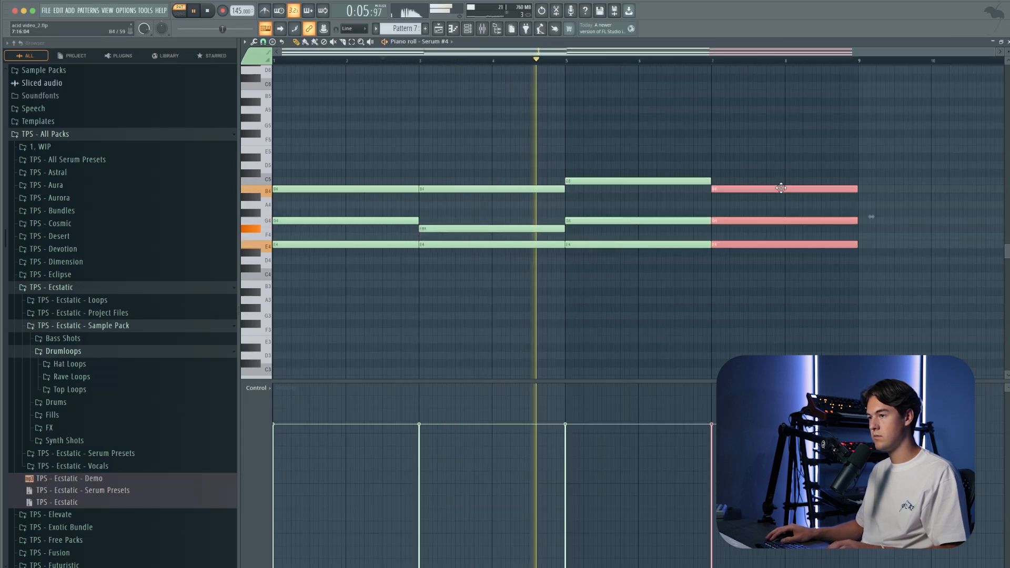
pyautogui.moveTo(781, 188); pyautogui.dragTo(779, 187)
pyautogui.scroll(-1, 740, 159)
pyautogui.click(741, 158)
pyautogui.scroll(-1, 739, 155)
pyautogui.moveTo(558, 221); pyautogui.dragTo(556, 205)
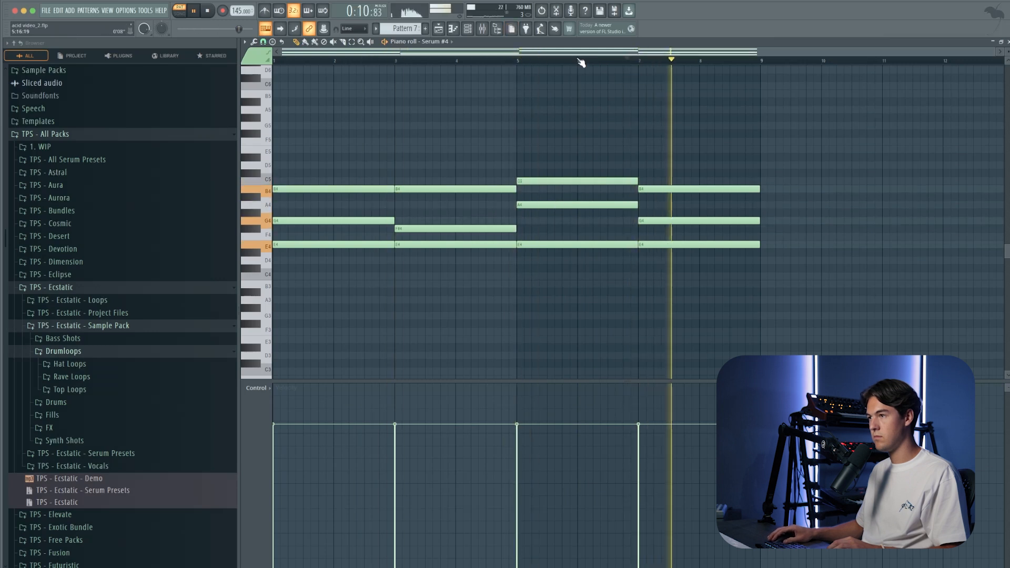
pyautogui.press('space')
# Step: Place Pattern 7 clips on Track 5 of the playlist at bars 21 and 29 and audition them in song mode
pyautogui.click(438, 29)
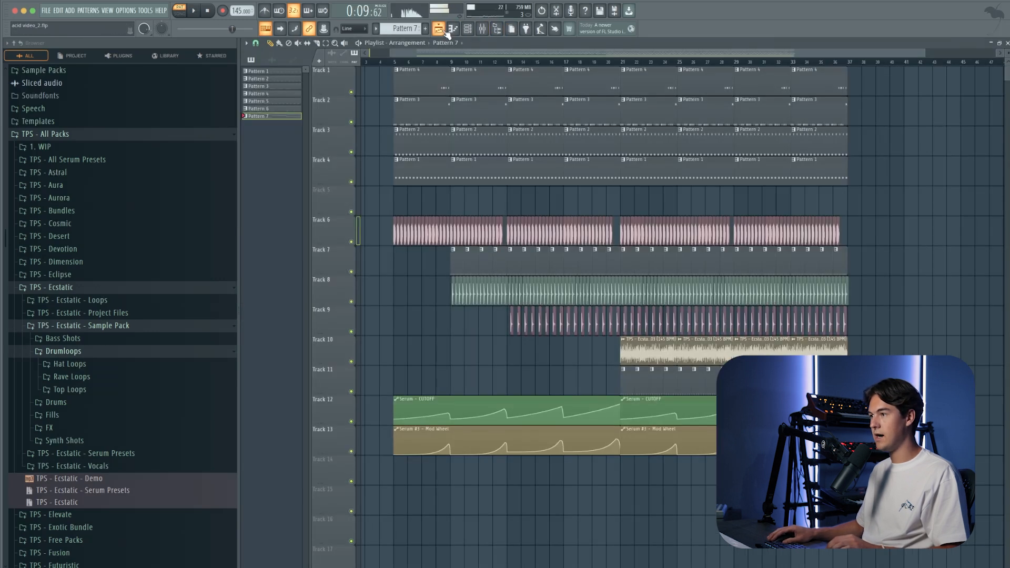
pyautogui.press('l')
pyautogui.keyDown('ctrl'); pyautogui.scroll(5, 640, 200); pyautogui.keyUp('ctrl')
pyautogui.moveTo(626, 200); pyautogui.dragTo(632, 200)
pyautogui.press('space')
pyautogui.press('space')
pyautogui.press('space')
pyautogui.keyDown('ctrl'); pyautogui.scroll(-5, 594, 202); pyautogui.keyUp('ctrl')
pyautogui.click(712, 205)
pyautogui.keyDown('ctrl'); pyautogui.scroll(5, 712, 208); pyautogui.keyUp('ctrl')
pyautogui.moveTo(742, 209); pyautogui.dragTo(732, 209)
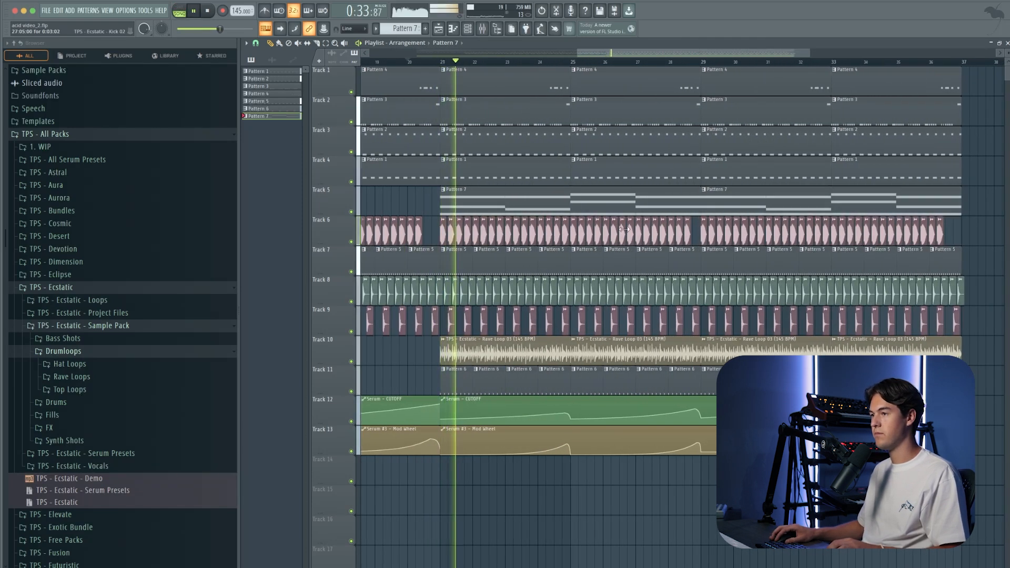
pyautogui.keyDown('alt'); pyautogui.scroll(-2, 518, 226); pyautogui.keyUp('alt')
pyautogui.keyDown('ctrl'); pyautogui.scroll(-3, 505, 225); pyautogui.keyUp('ctrl')
pyautogui.keyDown('ctrl'); pyautogui.scroll(1, 476, 221); pyautogui.keyUp('ctrl')
pyautogui.keyDown('alt'); pyautogui.scroll(1, 477, 221); pyautogui.keyUp('alt')
pyautogui.scroll(1, 478, 221)
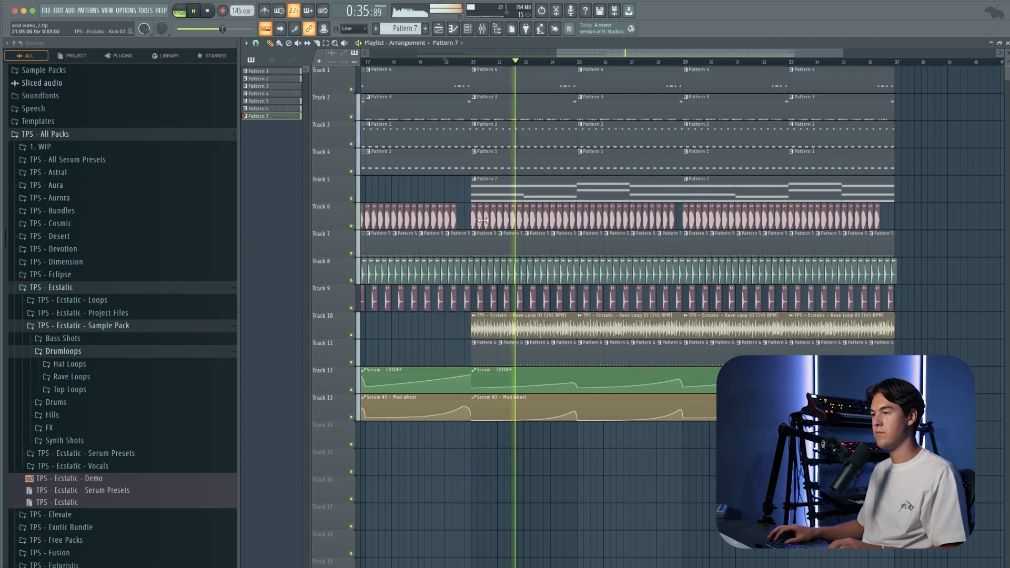
pyautogui.press('space')
# Step: Solo Track 5 and add Gross Beat to slot 3 of the Serum #4 insert with the Trance Gt 1 volume gate at a reduced mix
pyautogui.rightClick(352, 198)
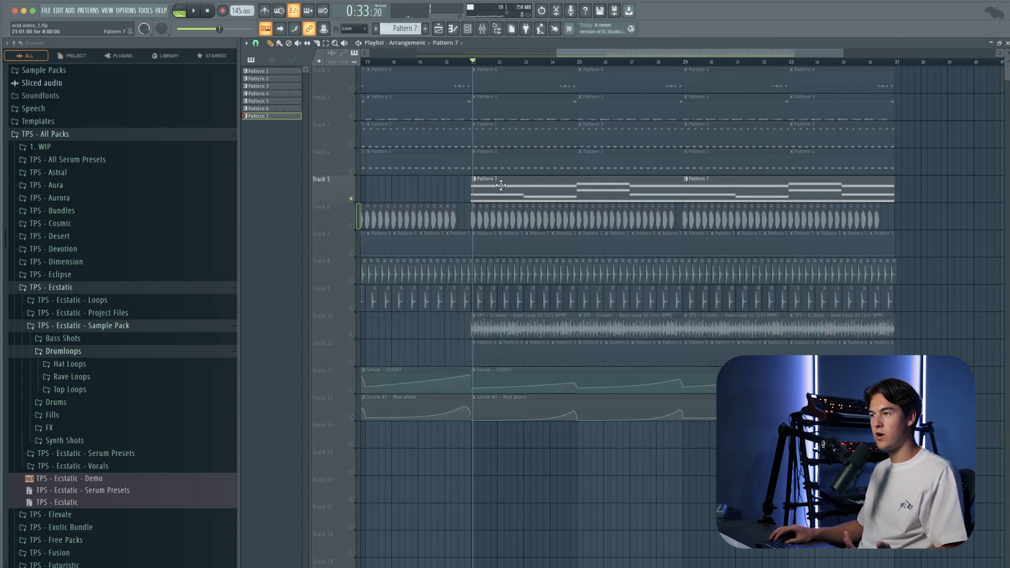
pyautogui.click(482, 29)
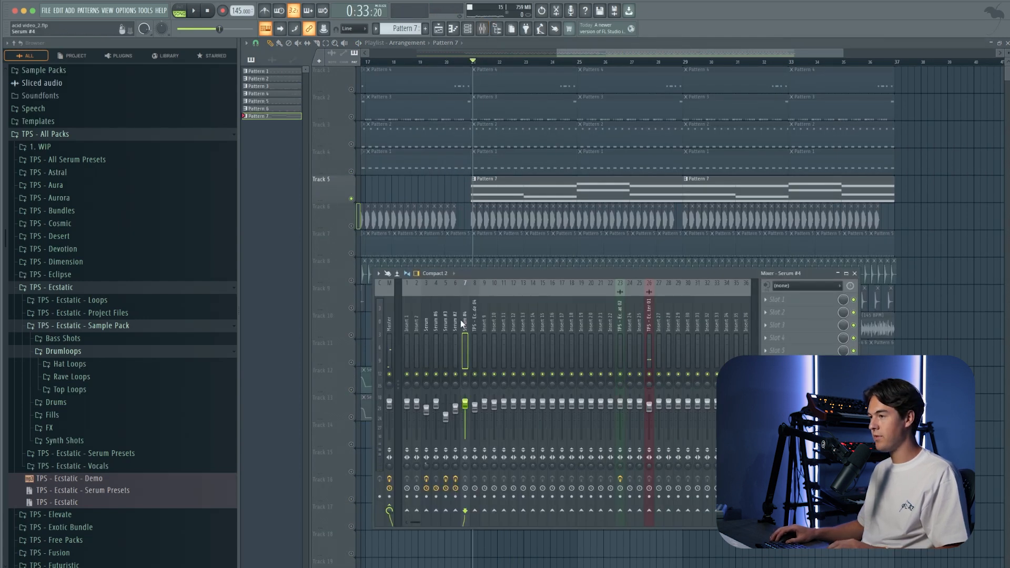
pyautogui.click(793, 323)
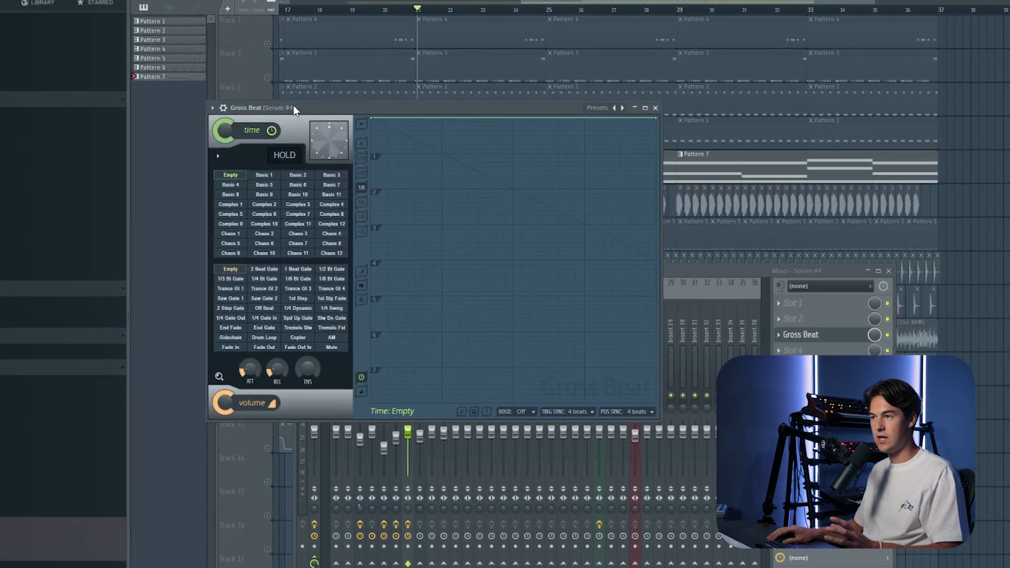
pyautogui.moveTo(361, 135); pyautogui.dragTo(395, 152)
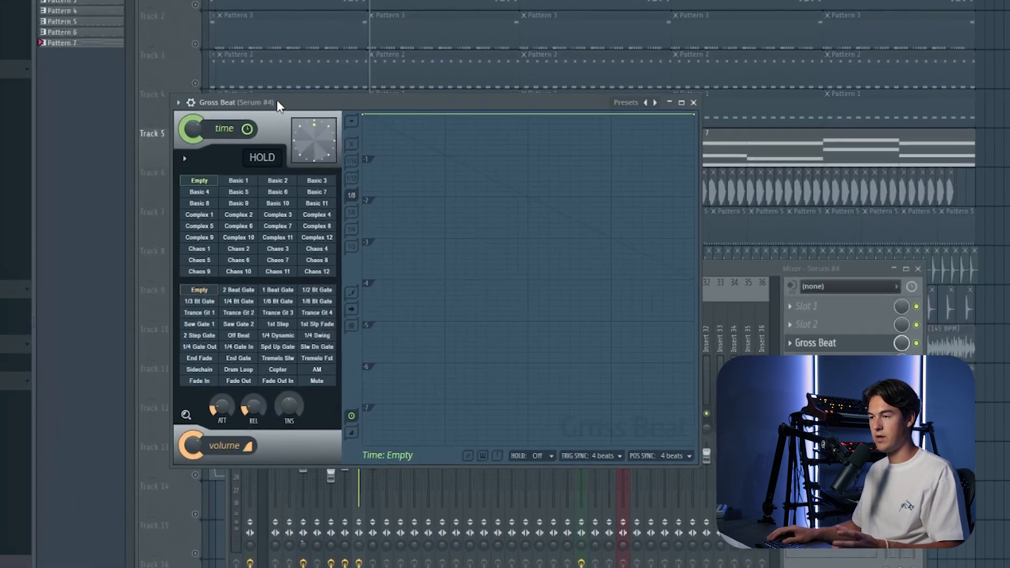
pyautogui.click(188, 314)
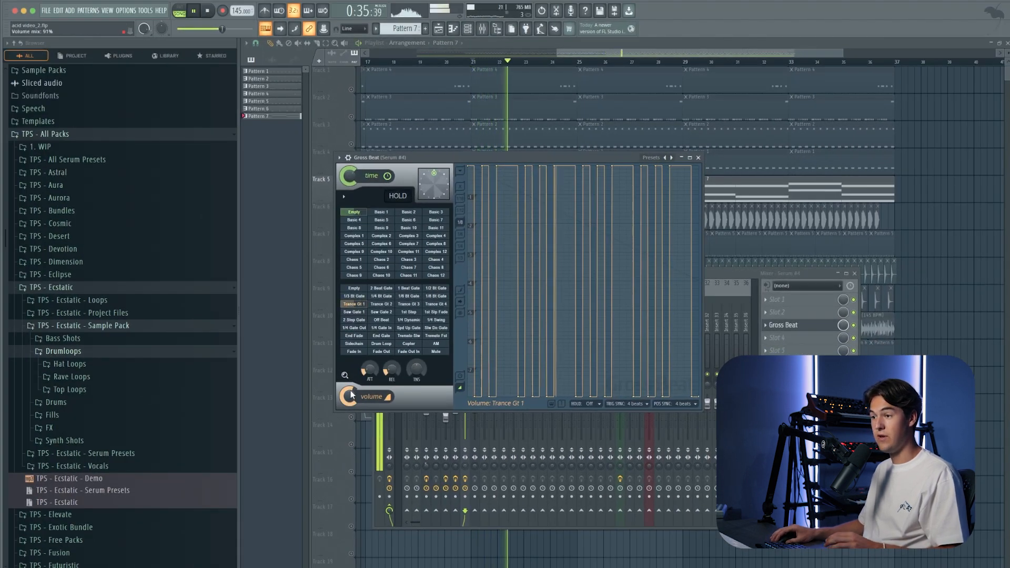
pyautogui.click(698, 158)
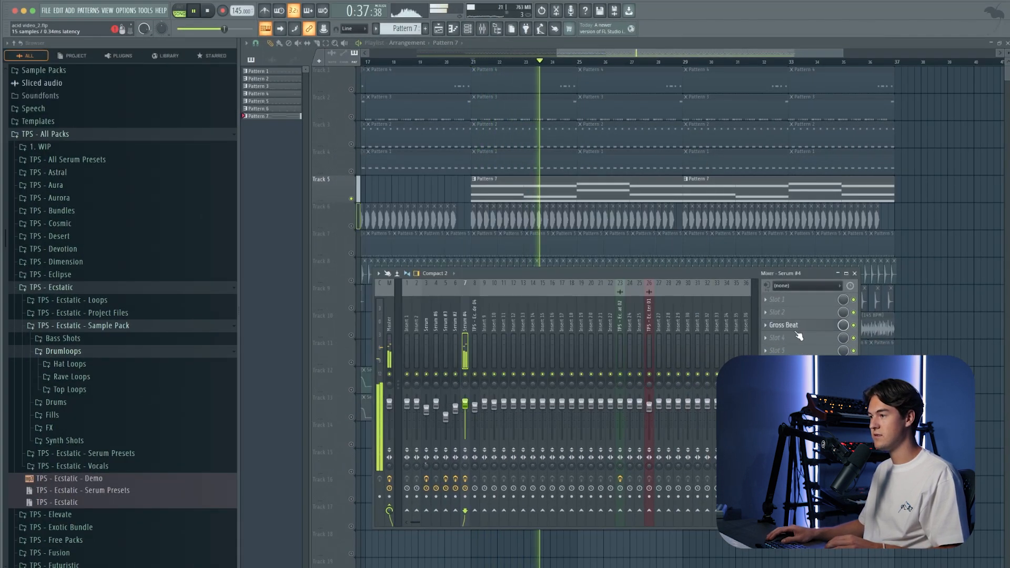
# Step: Add a Fruity Parametric EQ 2 low cut and Ozone Imager 2 with 43% width and 7.4 ms Stereoize to the Serum #4 insert
pyautogui.click(783, 351)
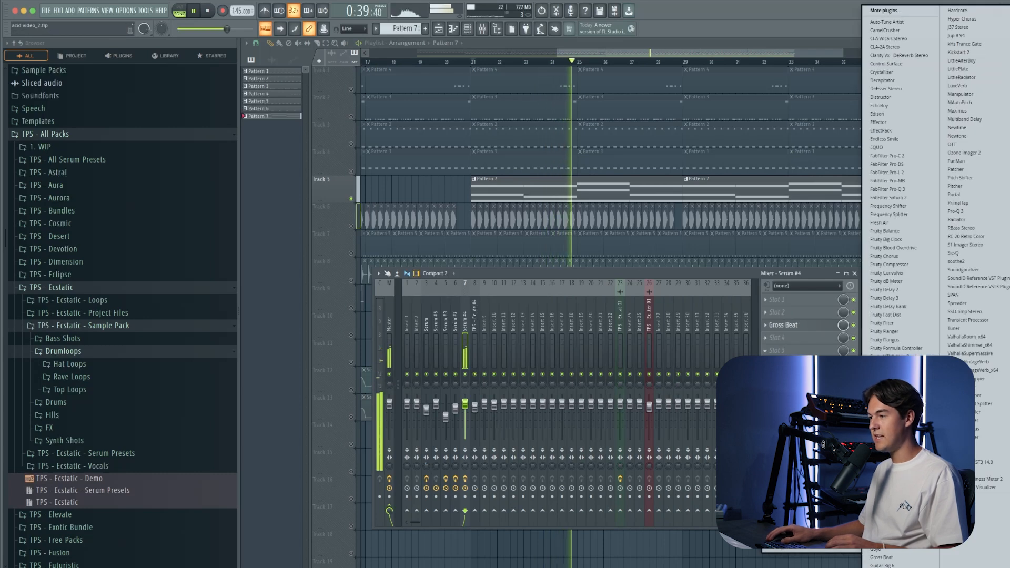
pyautogui.click(891, 415)
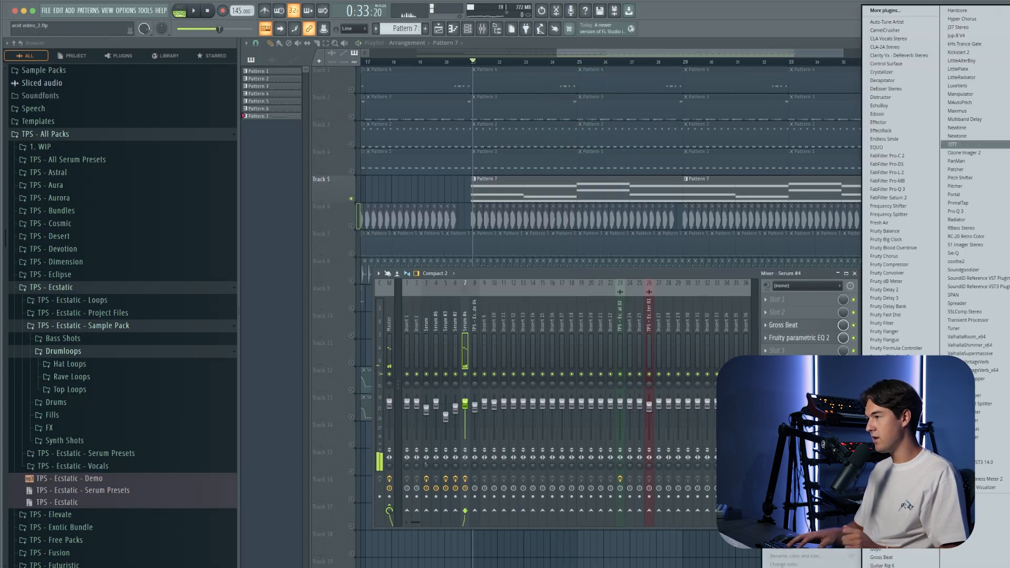
pyautogui.click(965, 152)
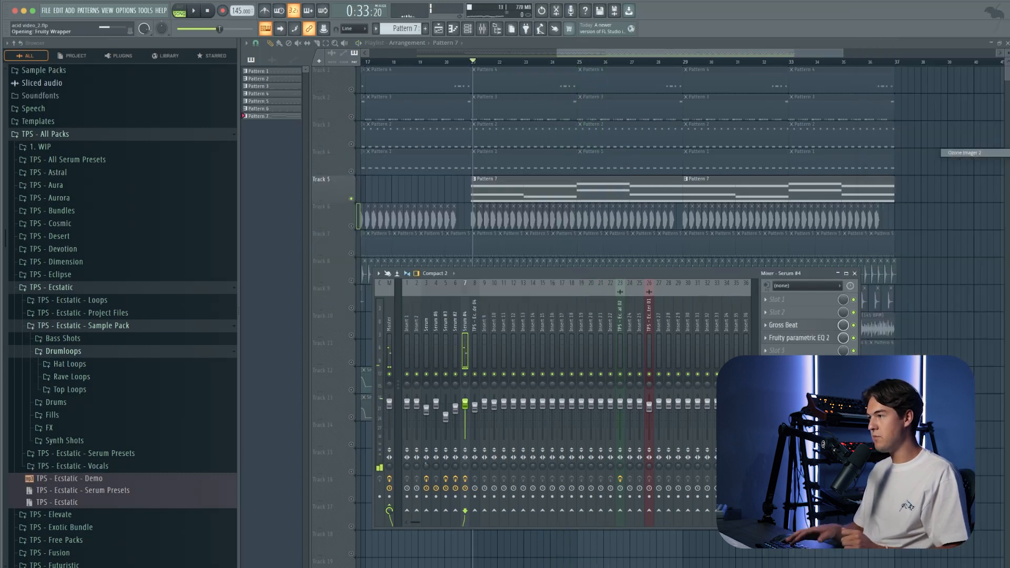
pyautogui.moveTo(215, 35); pyautogui.dragTo(670, 214)
pyautogui.press('space')
pyautogui.moveTo(731, 313); pyautogui.dragTo(732, 299)
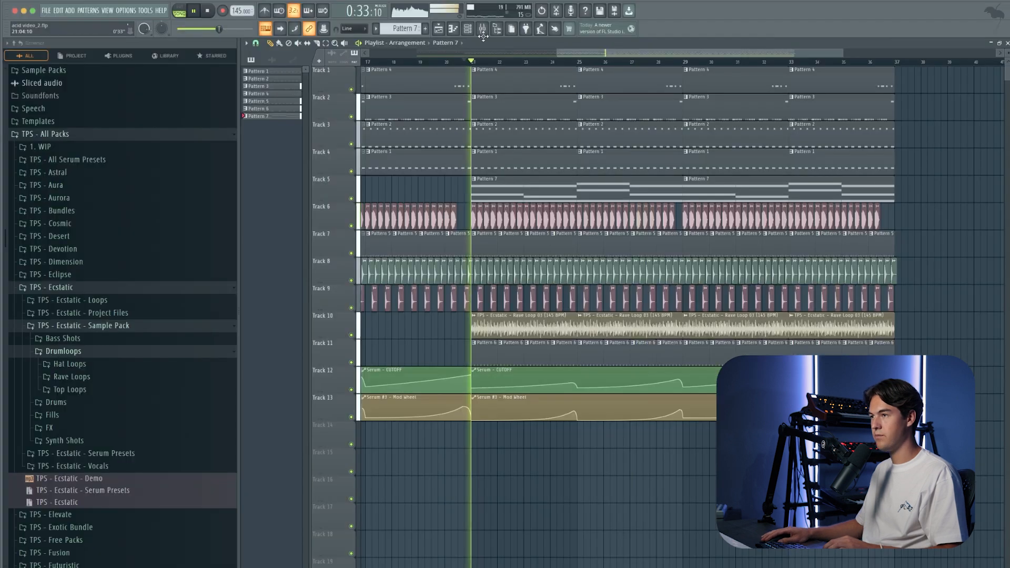
# Step: Add Kickstart 2 to the Serum #4 insert with the second ducking curve at 1/4 and set its mix to 76%
pyautogui.press('F9')
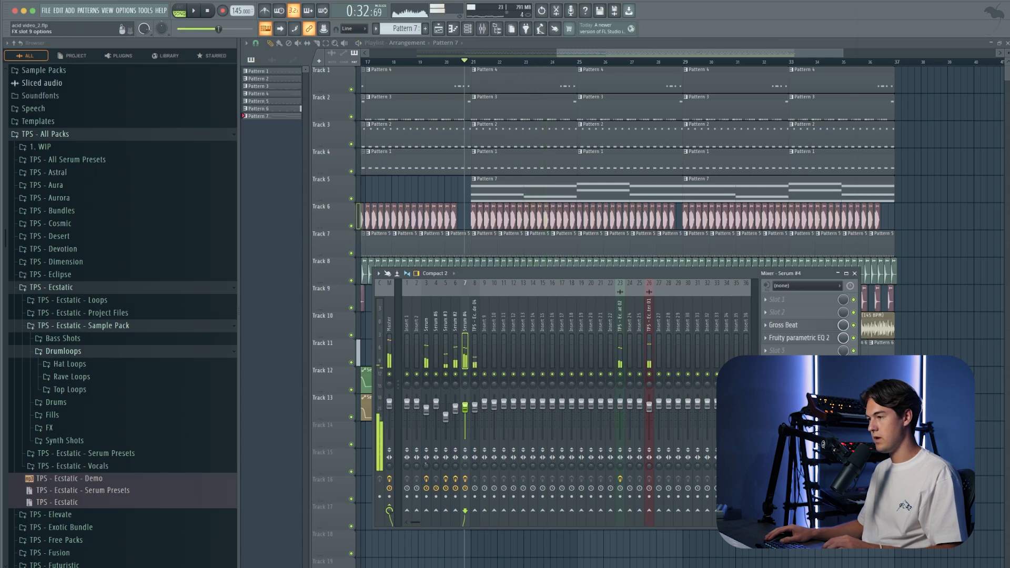
pyautogui.click(766, 402)
pyautogui.click(959, 52)
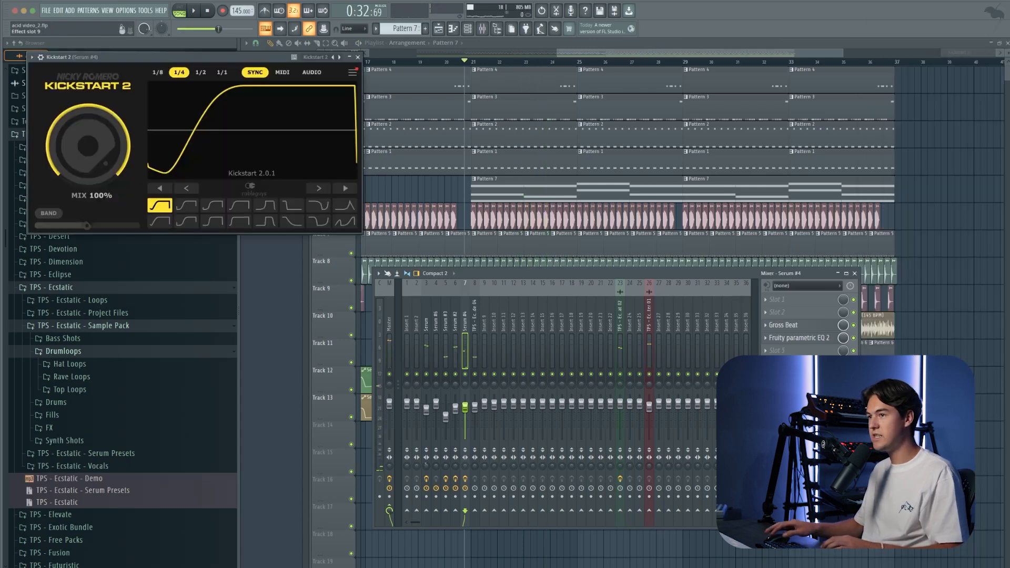
pyautogui.click(186, 205)
pyautogui.moveTo(110, 146); pyautogui.dragTo(111, 159)
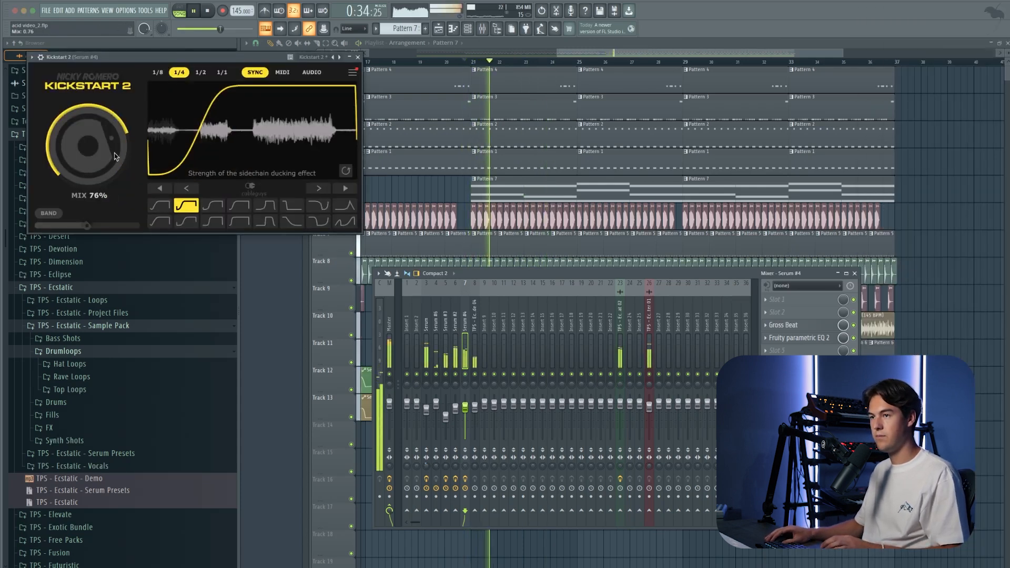
pyautogui.moveTo(193, 56); pyautogui.dragTo(429, 145)
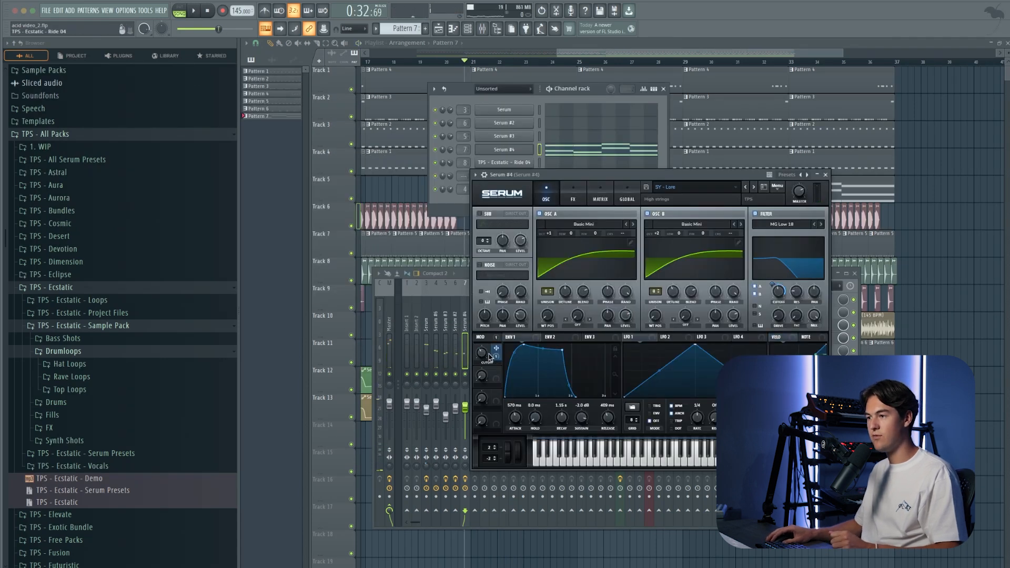
# Step: Create an automation clip for the CUTOFF macro of Serum #4 and close the synth window
pyautogui.click(146, 10)
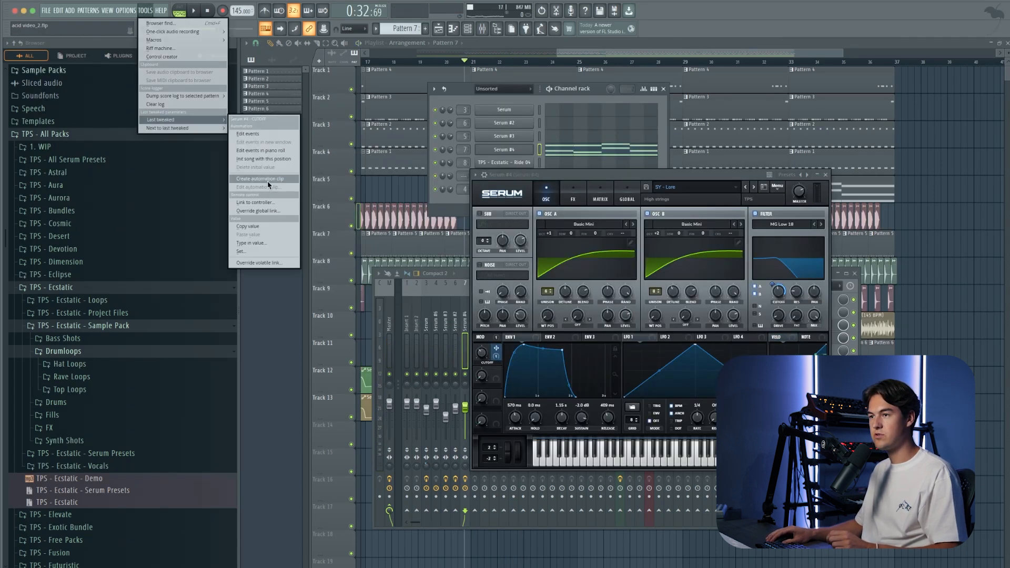
pyautogui.click(267, 181)
pyautogui.press('F12')
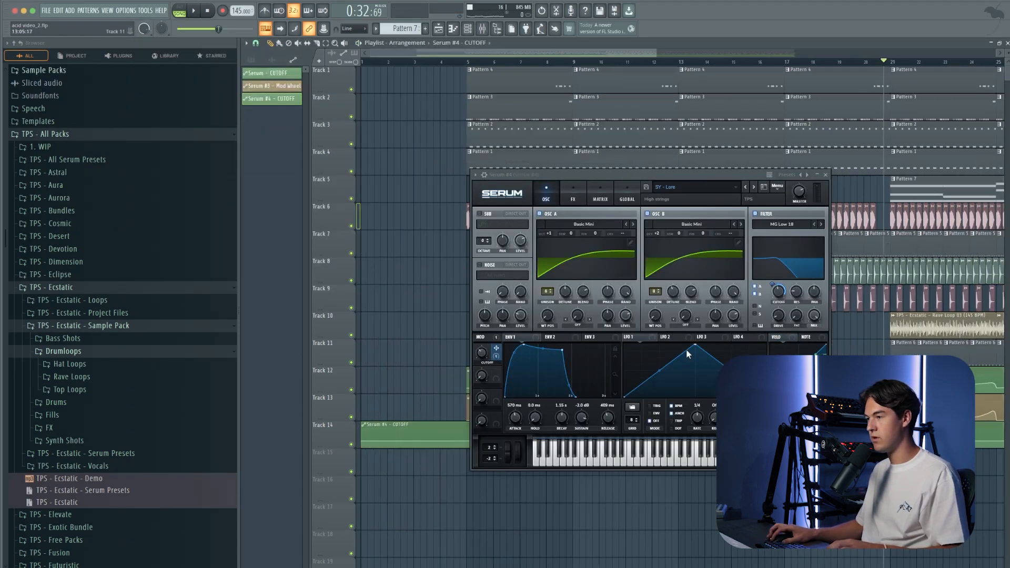
pyautogui.click(825, 175)
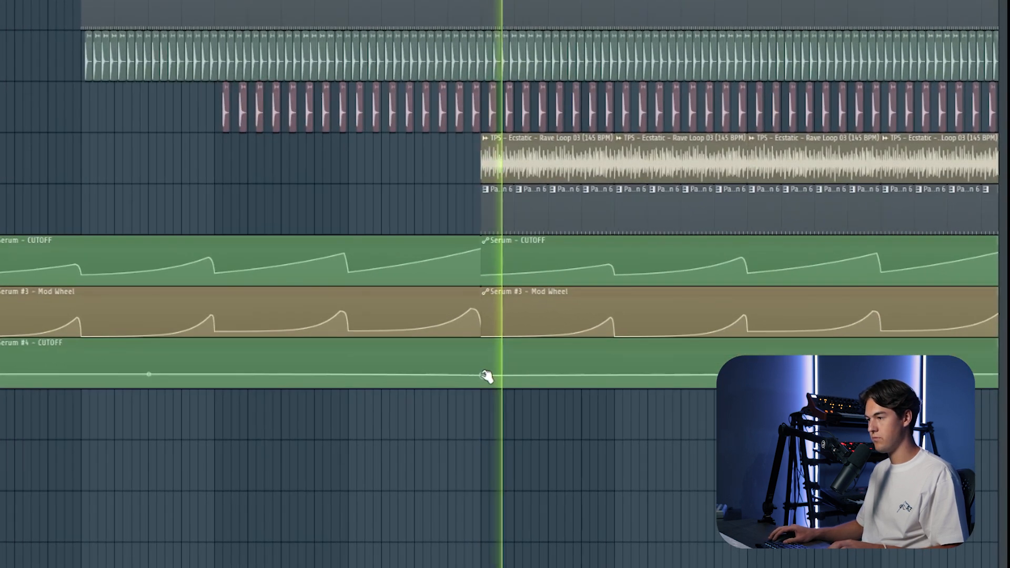
# Step: Shape the Serum #4 CUTOFF automation to stay flat until bar 21, rise gradually towards bar 37 and drop at the end
pyautogui.scroll(-2, 532, 322)
pyautogui.scroll(1, 532, 322)
pyautogui.scroll(-3, 632, 284)
pyautogui.rightClick(808, 262)
pyautogui.moveTo(810, 260); pyautogui.dragTo(813, 258)
pyautogui.moveTo(636, 275); pyautogui.dragTo(636, 270)
pyautogui.scroll(1, 646, 271)
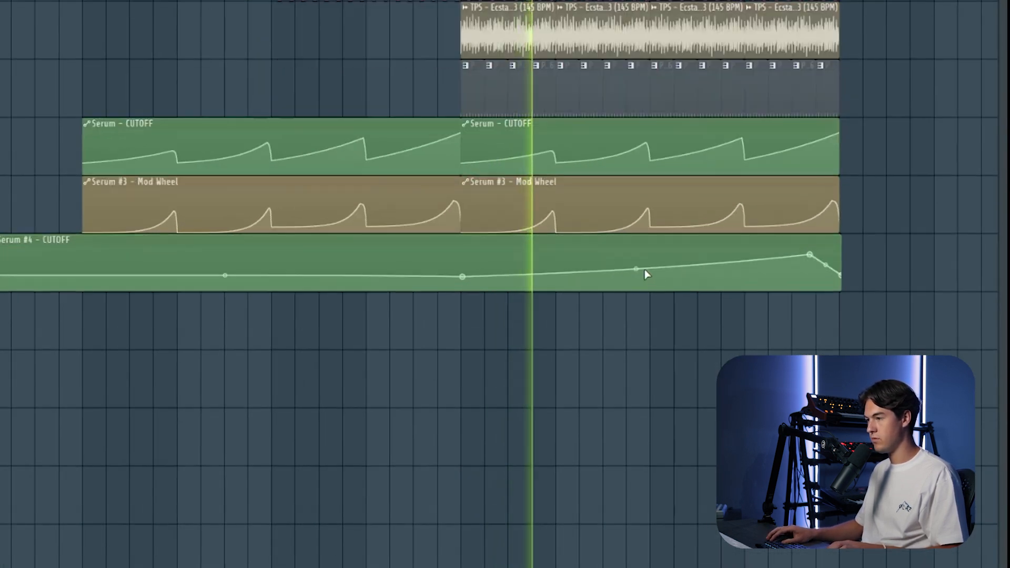
pyautogui.moveTo(810, 254); pyautogui.dragTo(835, 254)
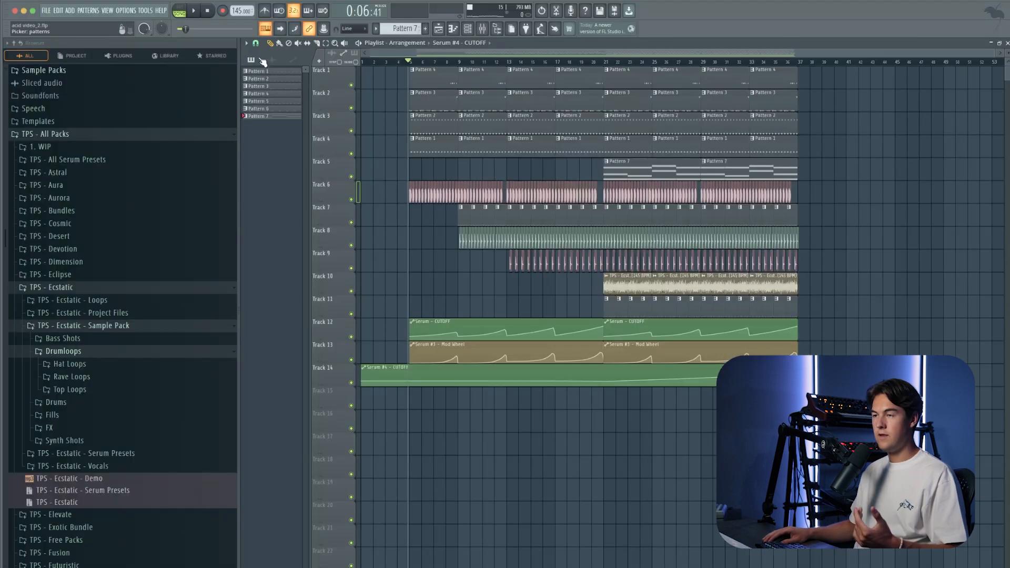
# Step: Insert an empty Track 12 above the automation clips, place the TPS - Ecstatic - Crash 01 sample at bar 5 on Track 11 and play it
pyautogui.click(271, 60)
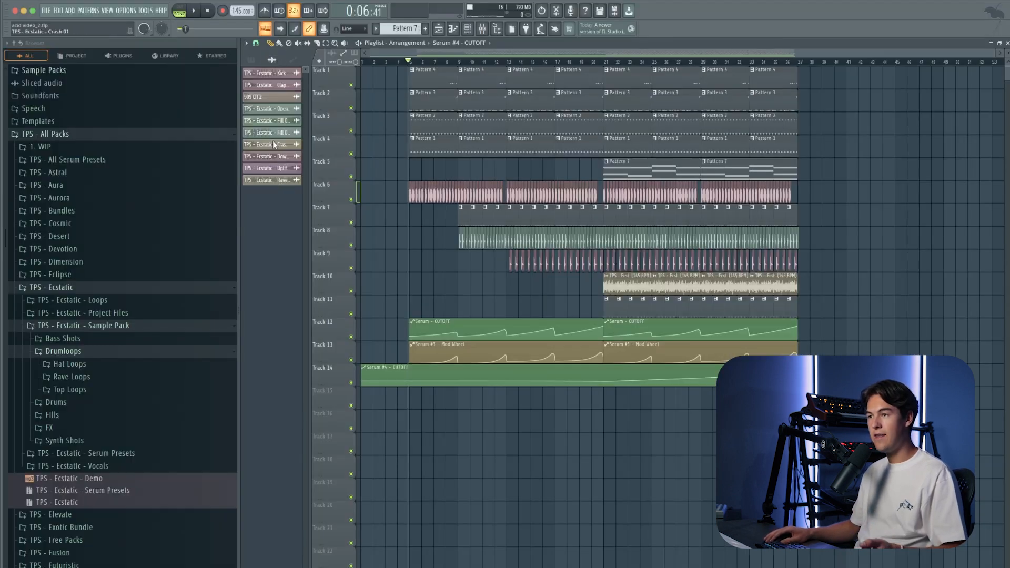
pyautogui.scroll(5, 412, 406)
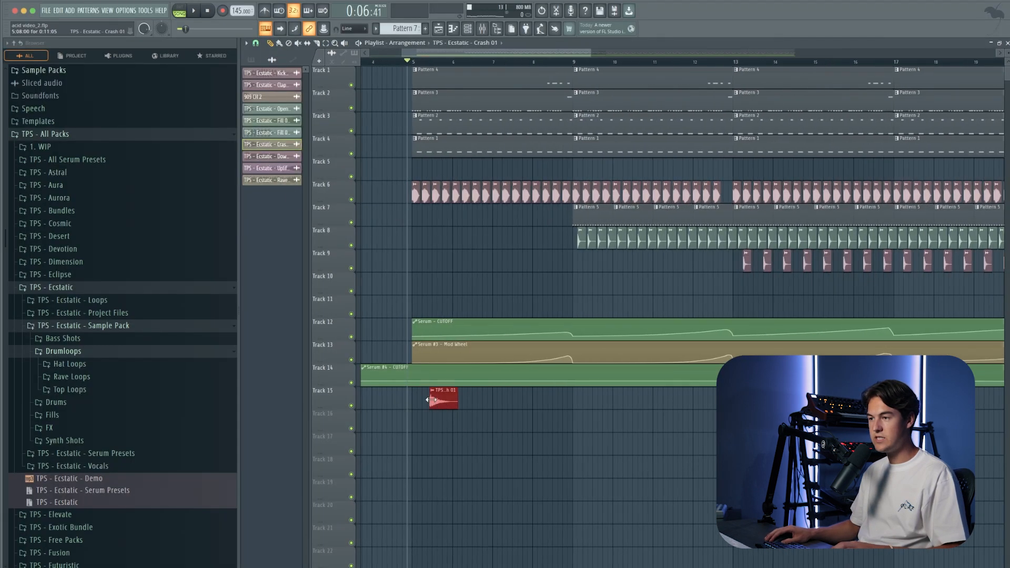
pyautogui.rightClick(334, 330)
pyautogui.click(363, 498)
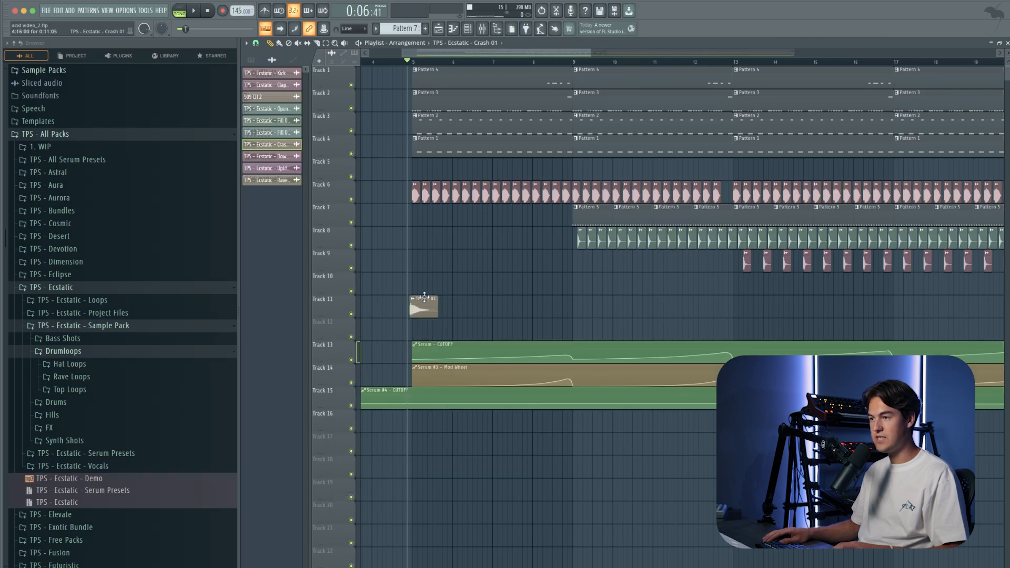
pyautogui.doubleClick(425, 305)
pyautogui.press('Escape')
pyautogui.press('space')
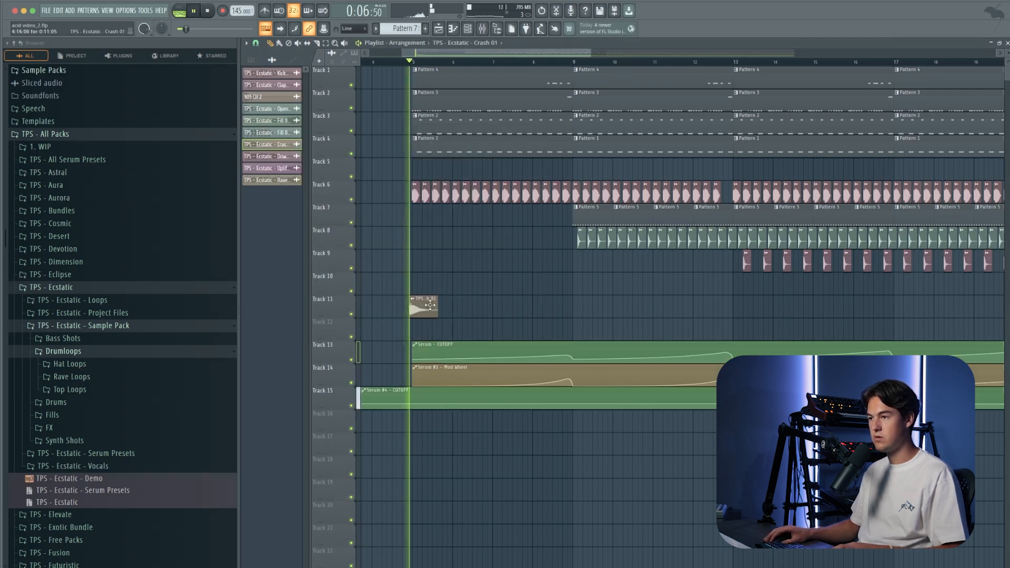
# Step: Repeat the crash every four bars on Track 12 from bar 5 to bar 33 and shift the automation clips down to Tracks 16 to 18
pyautogui.scroll(-5, 657, 307)
pyautogui.scroll(2, 451, 312)
pyautogui.click(458, 311)
pyautogui.scroll(4, 458, 311)
pyautogui.moveTo(507, 315); pyautogui.dragTo(335, 302)
pyautogui.scroll(-3, 529, 313)
pyautogui.hotkey('shift', 'Down')
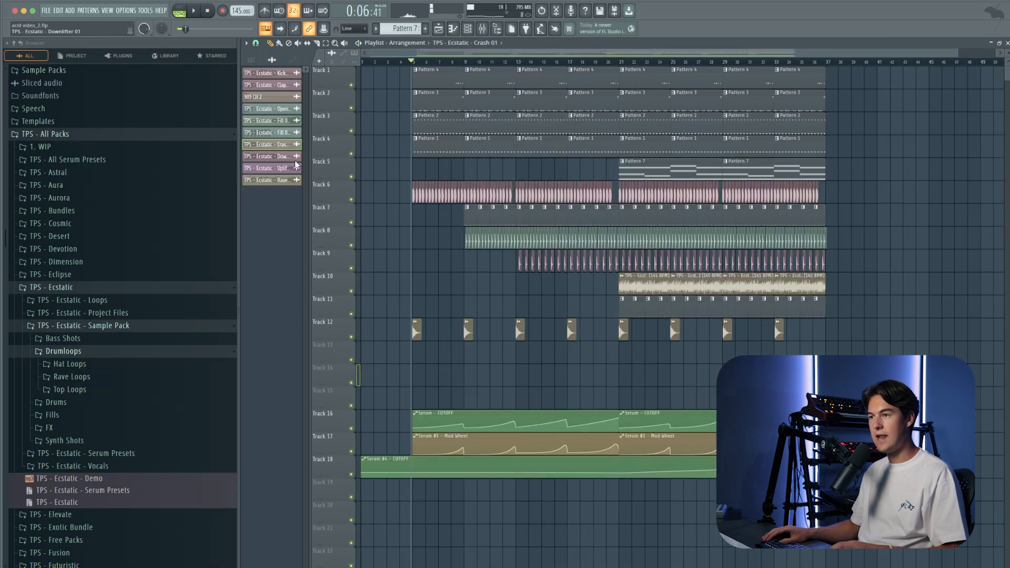
# Step: Place the TPS - Ecstatic - Downlifter 01 sample on Track 13, starting slightly before bar 5, and play it
pyautogui.moveTo(286, 158); pyautogui.dragTo(411, 361)
pyautogui.scroll(5, 490, 363)
pyautogui.press('space')
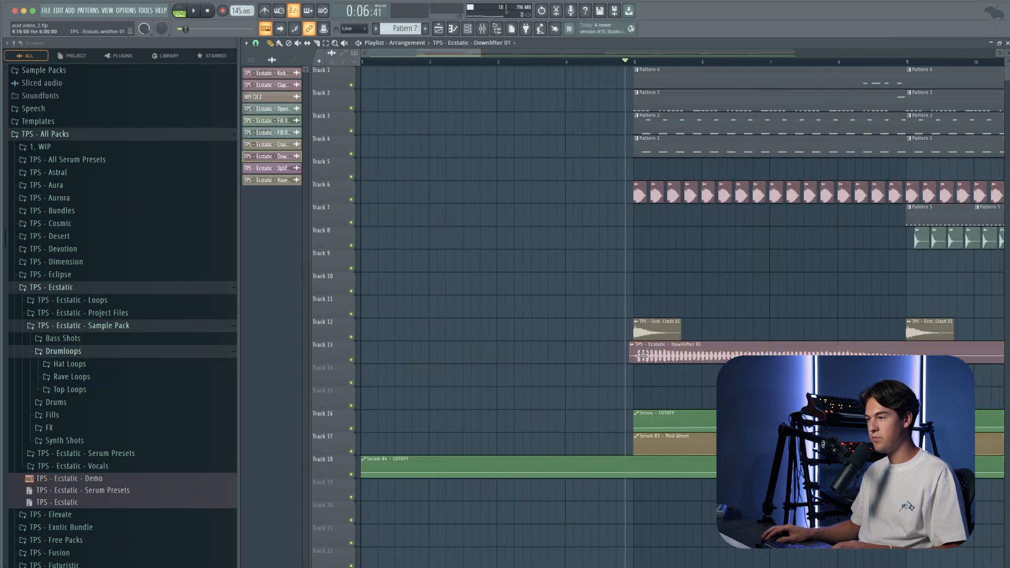
# Step: Add a second Downlifter 01 clip on Track 13, aligned slightly before bar 13
pyautogui.scroll(-3, 581, 351)
pyautogui.click(666, 375)
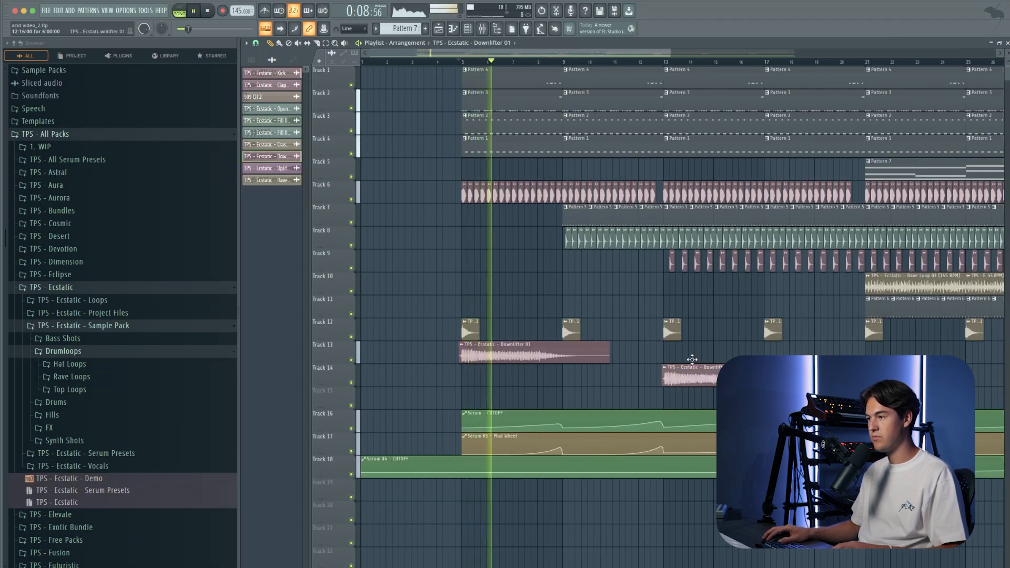
pyautogui.moveTo(682, 367); pyautogui.dragTo(674, 353)
pyautogui.scroll(3, 673, 353)
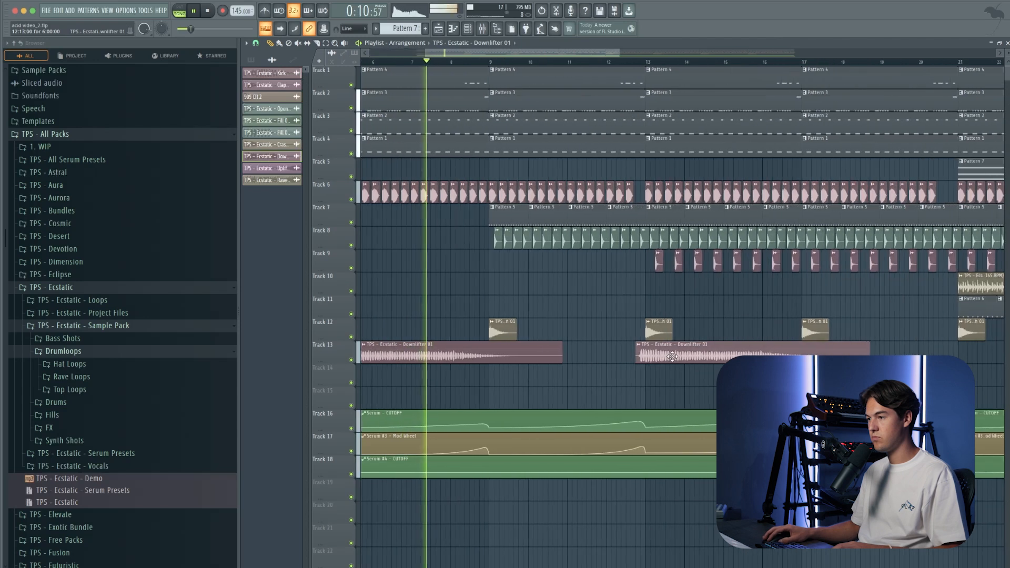
pyautogui.scroll(3, 674, 357)
pyautogui.moveTo(675, 356); pyautogui.dragTo(487, 349)
# Step: Duplicate the two downlifter clips on Track 13 so the copies start around bars 21 and 29
pyautogui.scroll(-6, 674, 358)
pyautogui.hotkey('ctrl', 'b')
pyautogui.scroll(4, 772, 352)
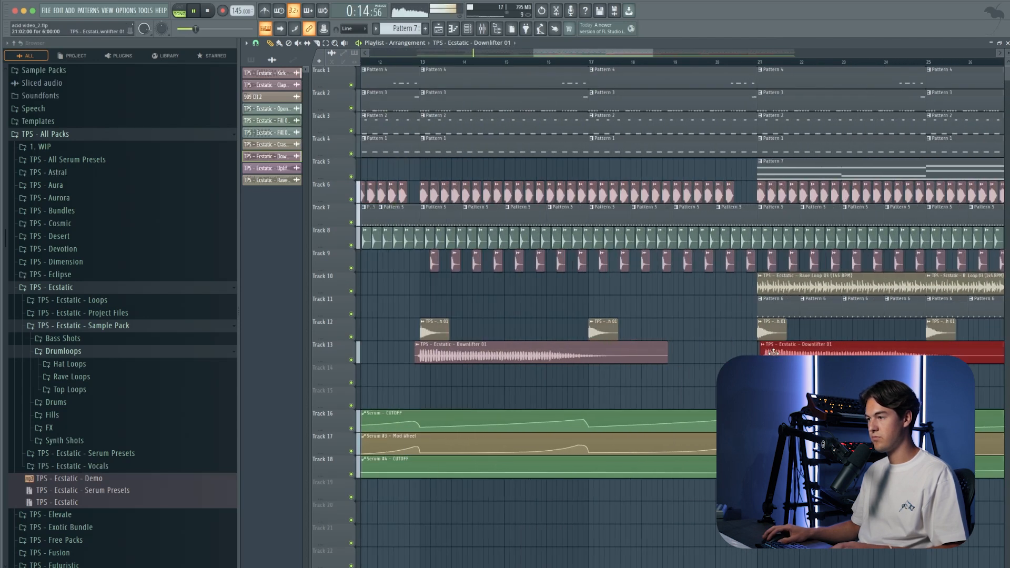
pyautogui.scroll(-6, 772, 353)
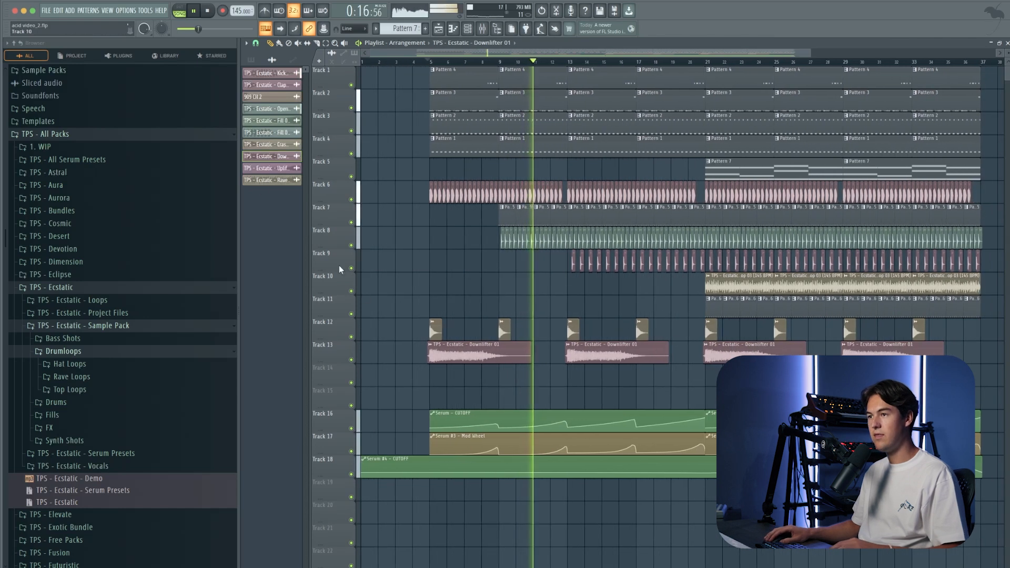
# Step: Place the TPS - Ecstatic - Uplifter 07 sample on Track 14 at bar 17
pyautogui.moveTo(272, 172); pyautogui.dragTo(668, 376)
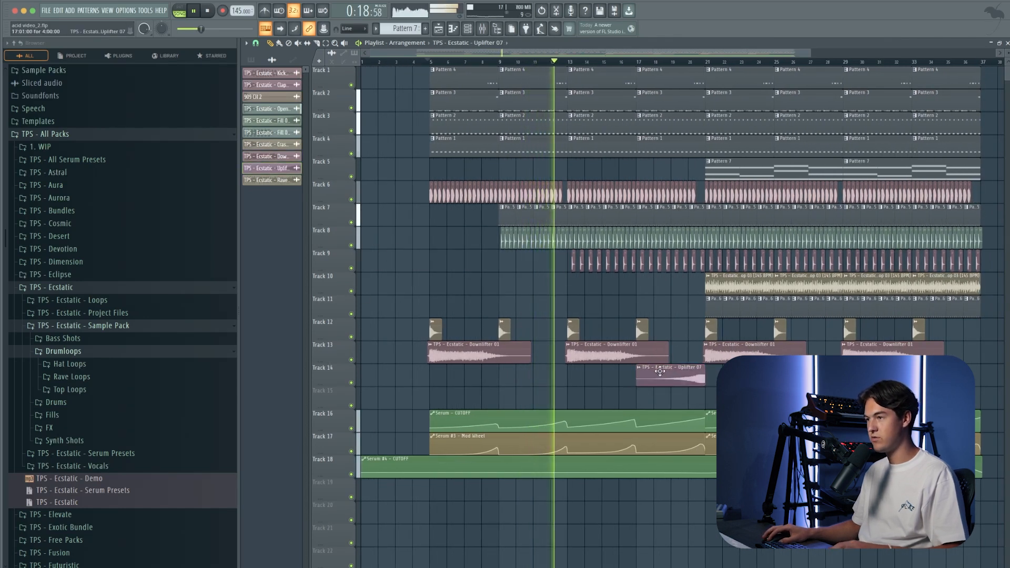
# Step: Place the TPS - Ecstatic - Fill 05 sample on Track 11, starting slightly before bar 13, and play it in context
pyautogui.scroll(2, 661, 262)
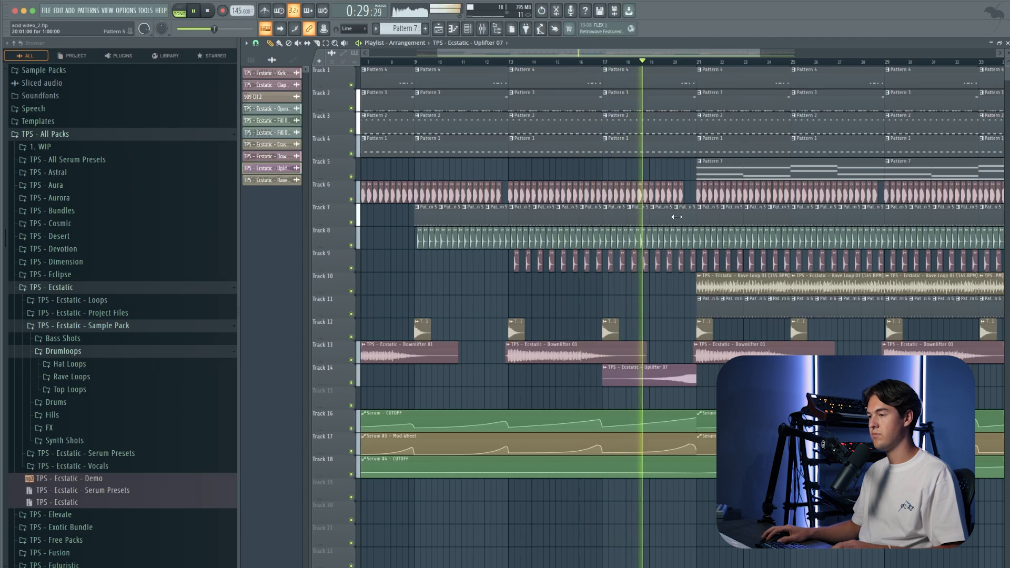
pyautogui.scroll(-2, 647, 341)
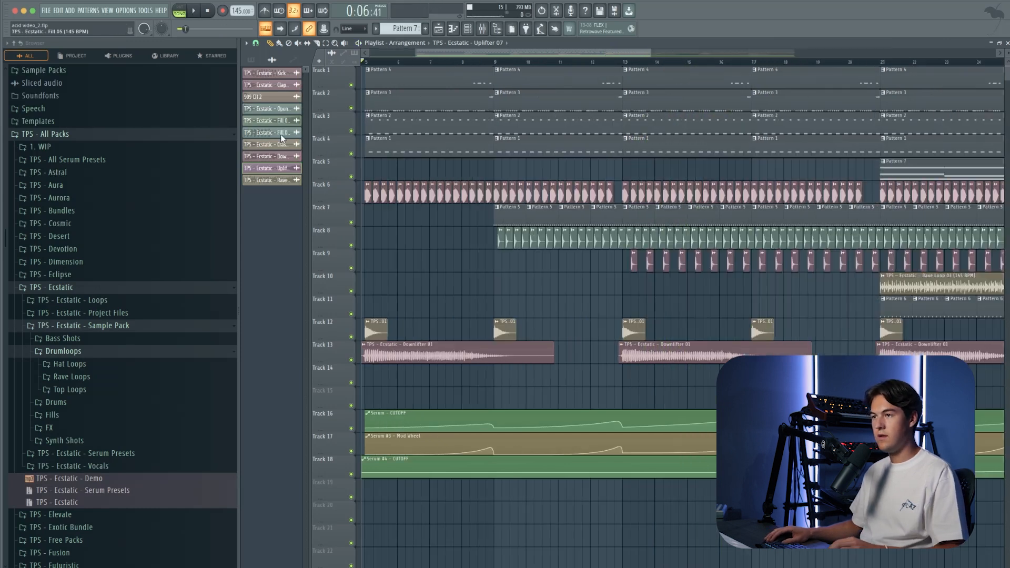
pyautogui.moveTo(280, 134); pyautogui.dragTo(614, 311)
pyautogui.click(593, 61)
pyautogui.scroll(5, 627, 309)
pyautogui.press('space')
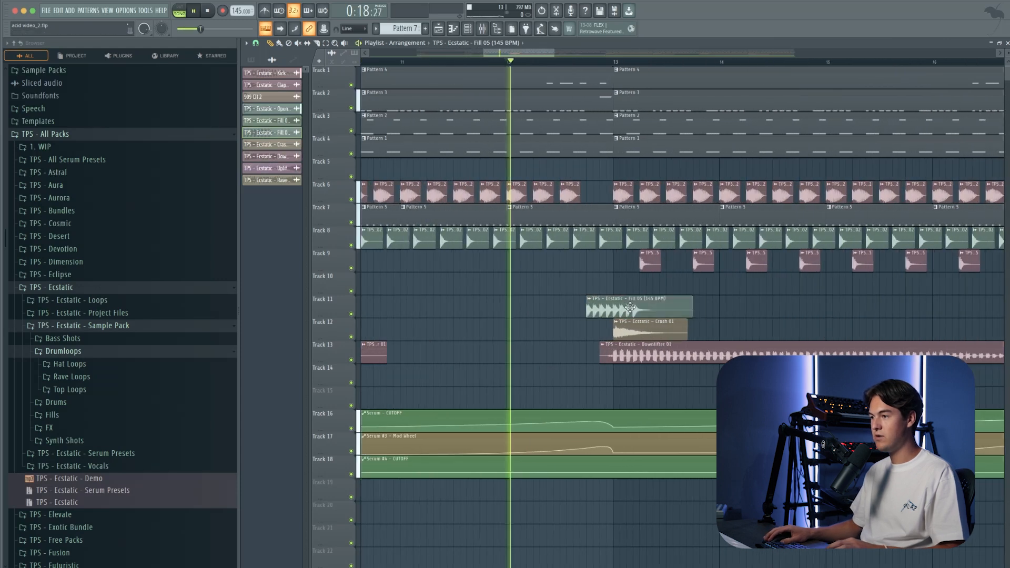
pyautogui.press('space')
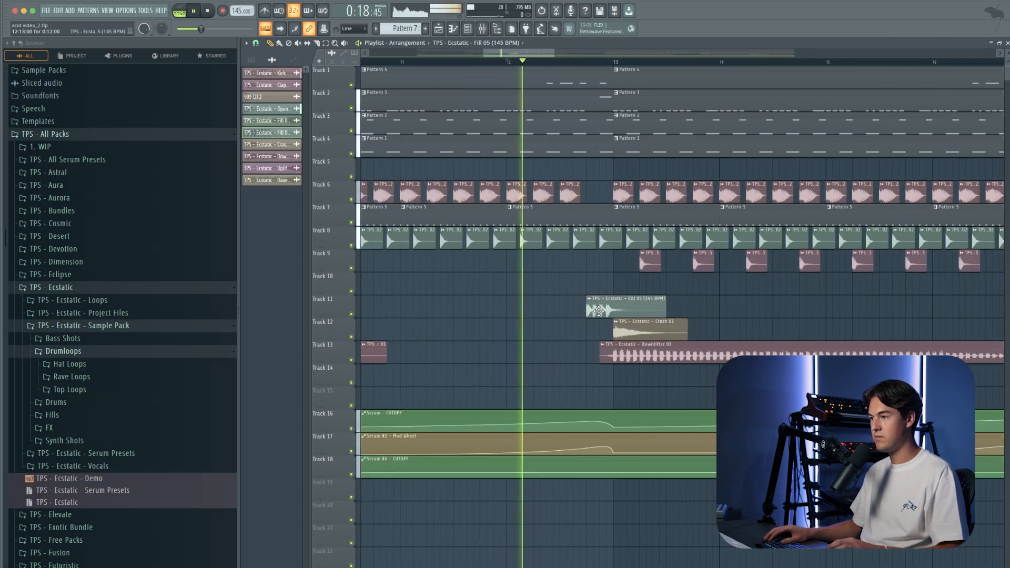
pyautogui.doubleClick(599, 311)
pyautogui.press('Escape')
pyautogui.scroll(-5, 671, 304)
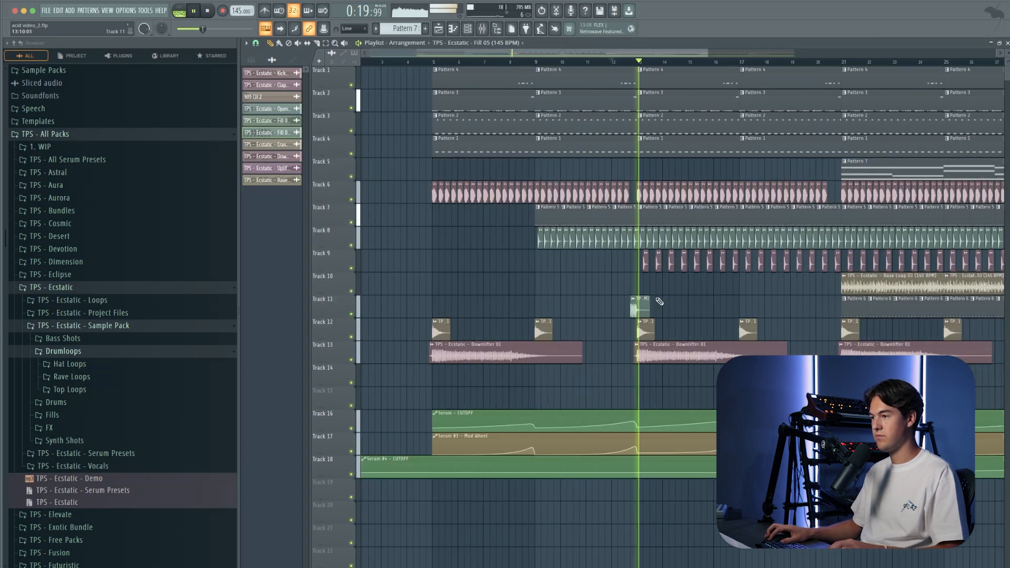
# Step: Move the Fill 05 clip down to Track 15 and insert an empty track above the automation clips
pyautogui.moveTo(634, 308); pyautogui.dragTo(631, 400)
pyautogui.rightClick(335, 432)
pyautogui.click(357, 538)
# Step: Add copies of the Fill 05 clip on Track 15, starting slightly before bars 21, 29 and 37
pyautogui.hscroll(5, 579, 401)
pyautogui.click(582, 401)
pyautogui.scroll(4, 579, 403)
pyautogui.scroll(-6, 642, 408)
pyautogui.moveTo(651, 407); pyautogui.dragTo(792, 398)
pyautogui.scroll(6, 751, 399)
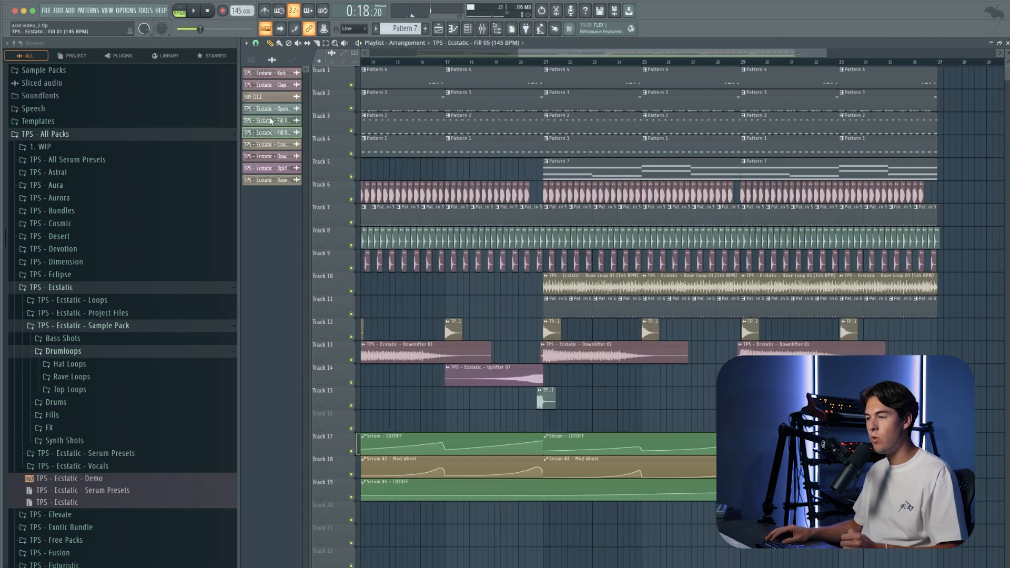
# Step: Place the TPS - Ecstatic - Fill 01 sample on Track 16 as a one-bar clip at bar 20 and play the transition
pyautogui.moveTo(269, 121); pyautogui.dragTo(500, 425)
pyautogui.scroll(-4, 641, 407)
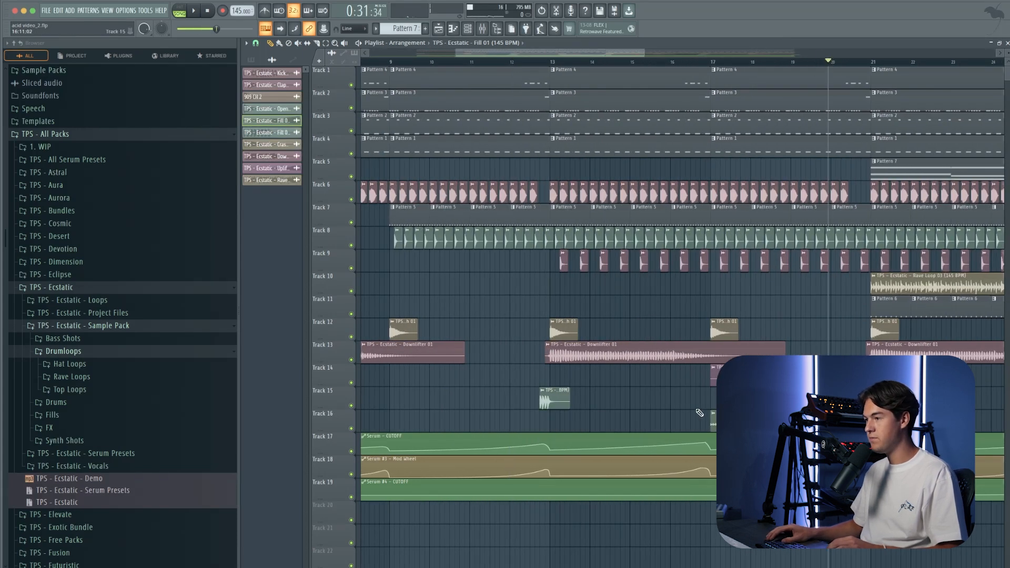
pyautogui.scroll(-3, 684, 414)
pyautogui.press('space')
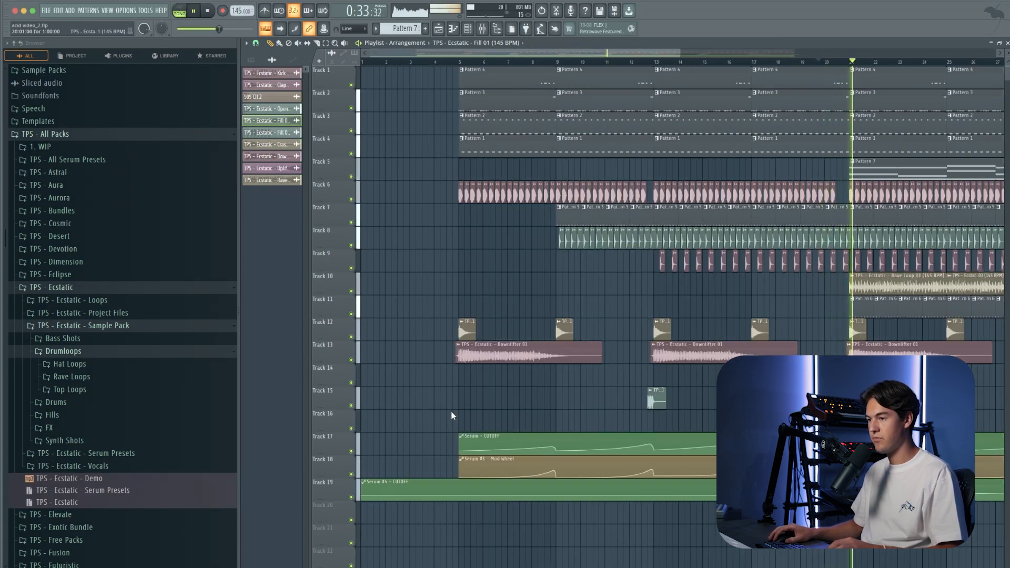
# Step: Place a four-bar Fill 01 clip on Track 16 from bar 1 to bar 5 and play the intro
pyautogui.press('space')
pyautogui.click(432, 419)
pyautogui.press('space')
pyautogui.click(413, 62)
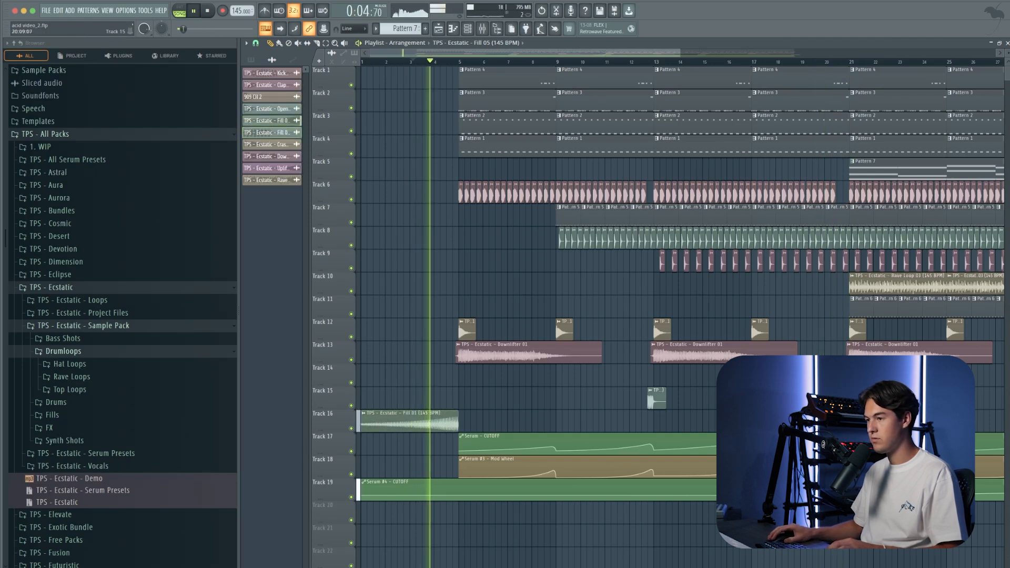
# Step: Add a Fill 05 clip on Track 15 slightly before bar 5 and trim the intro Fill 01 clip to end where it starts
pyautogui.scroll(5, 453, 404)
pyautogui.moveTo(518, 399); pyautogui.dragTo(525, 399)
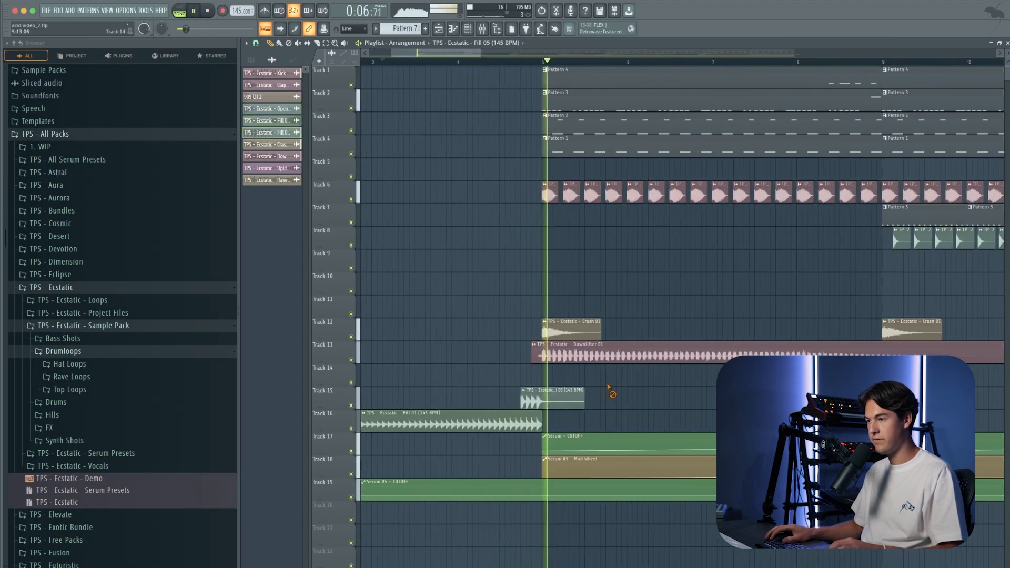
pyautogui.scroll(-5, 589, 383)
pyautogui.press('space')
pyautogui.press('space')
pyautogui.moveTo(476, 419); pyautogui.dragTo(465, 419)
pyautogui.scroll(5, 470, 421)
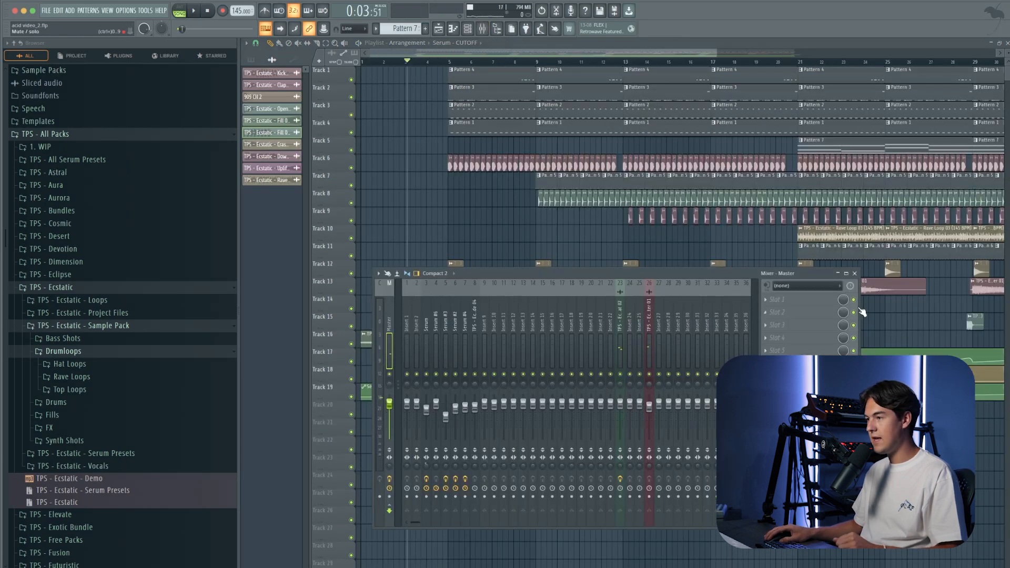
# Step: Add Fruity parametric EQ 2 to the Master with the 20Hz + 18kHz cut preset and create an automation clip for its band 1 frequency
pyautogui.moveTo(808, 324)
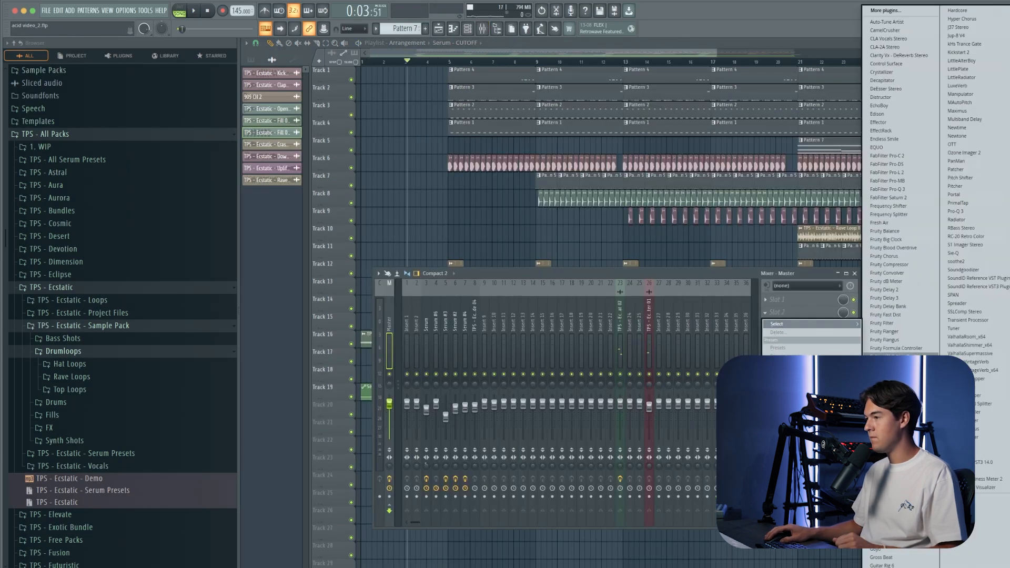
pyautogui.click(891, 415)
pyautogui.click(547, 121)
pyautogui.click(571, 155)
pyautogui.rightClick(524, 267)
pyautogui.click(547, 343)
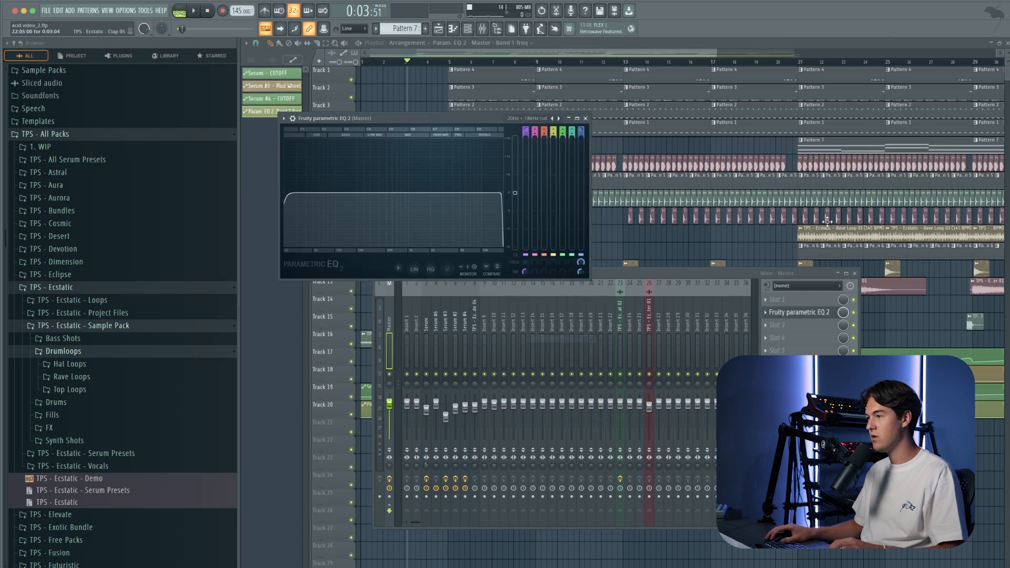
# Step: Shape the band 1 frequency automation on Track 20 to rise before bar 20, stay raised through that bar and drop at bar 21
pyautogui.click(770, 63)
pyautogui.scroll(5, 769, 62)
pyautogui.scroll(5, 767, 408)
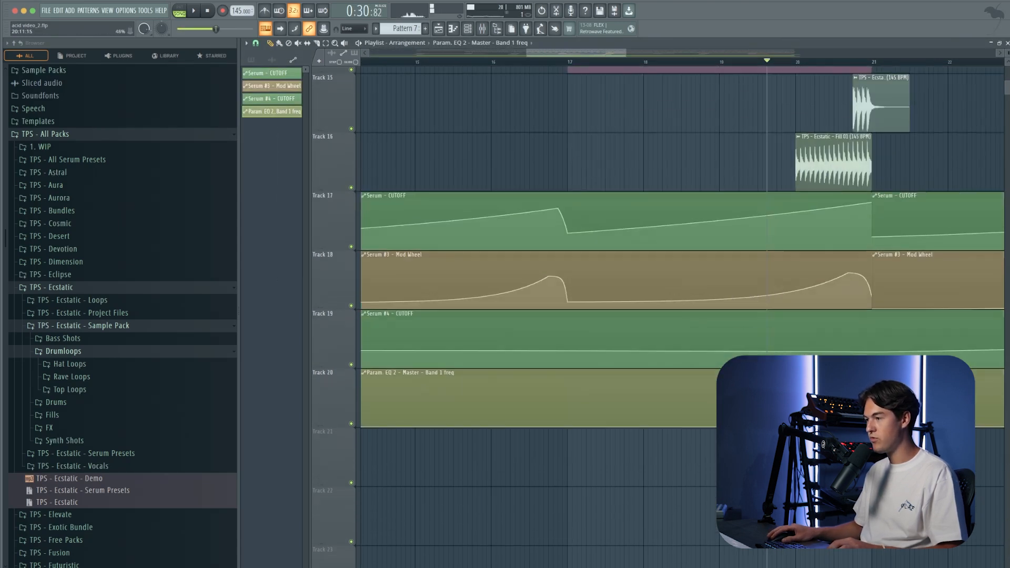
pyautogui.scroll(2, 768, 408)
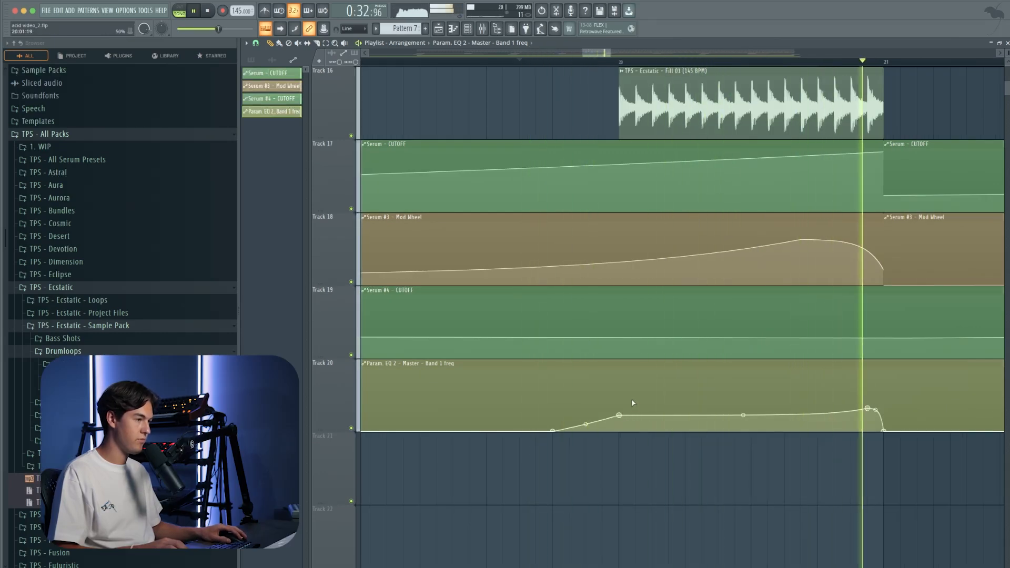
# Step: Trim the band 1 frequency automation clip to end around bar 37 and add a rise starting shortly before bar 36
pyautogui.scroll(-5, 632, 406)
pyautogui.scroll(-2, 626, 397)
pyautogui.scroll(3, 852, 407)
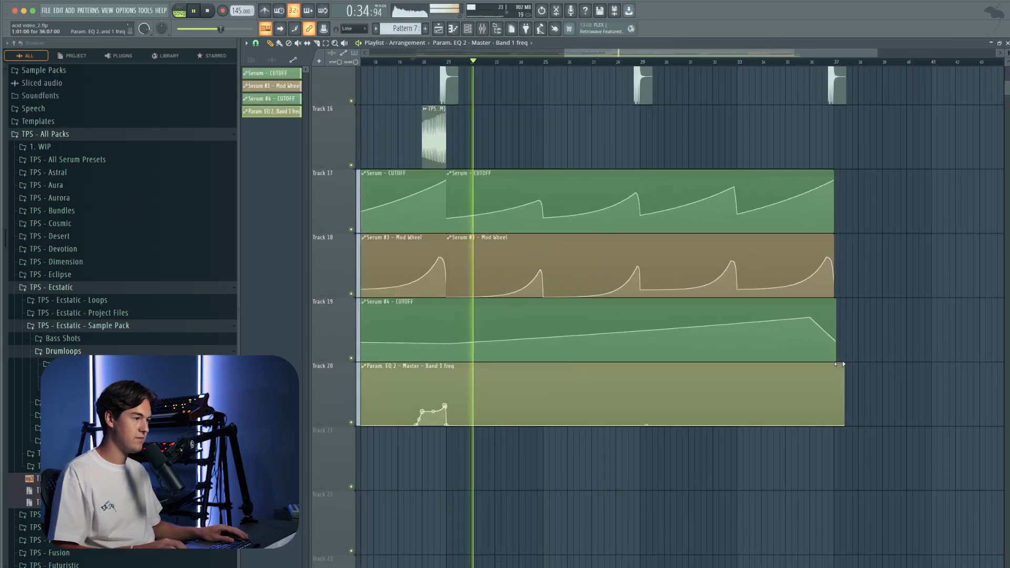
pyautogui.scroll(2, 825, 417)
pyautogui.scroll(3, 825, 418)
pyautogui.moveTo(841, 424); pyautogui.dragTo(812, 410)
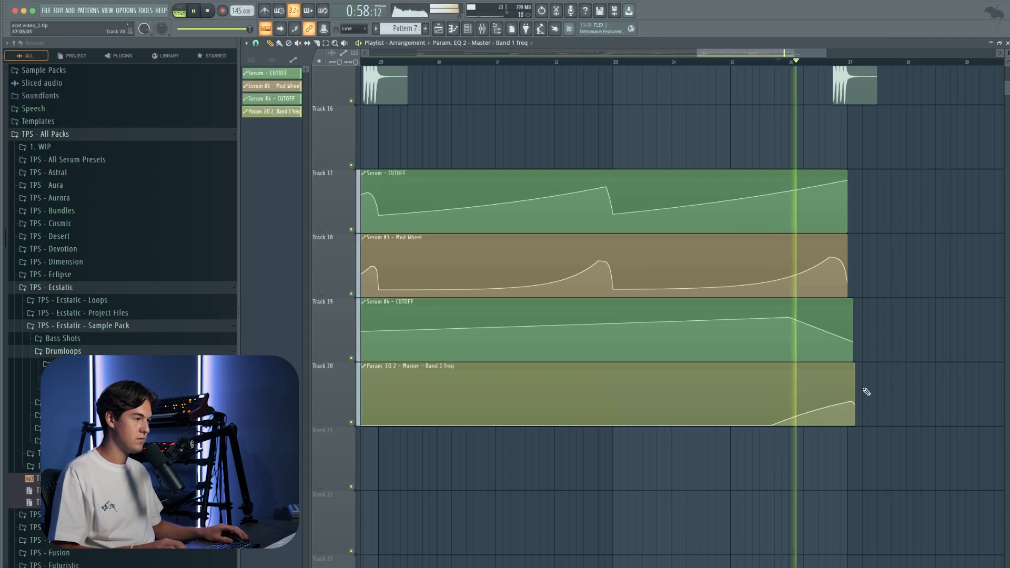